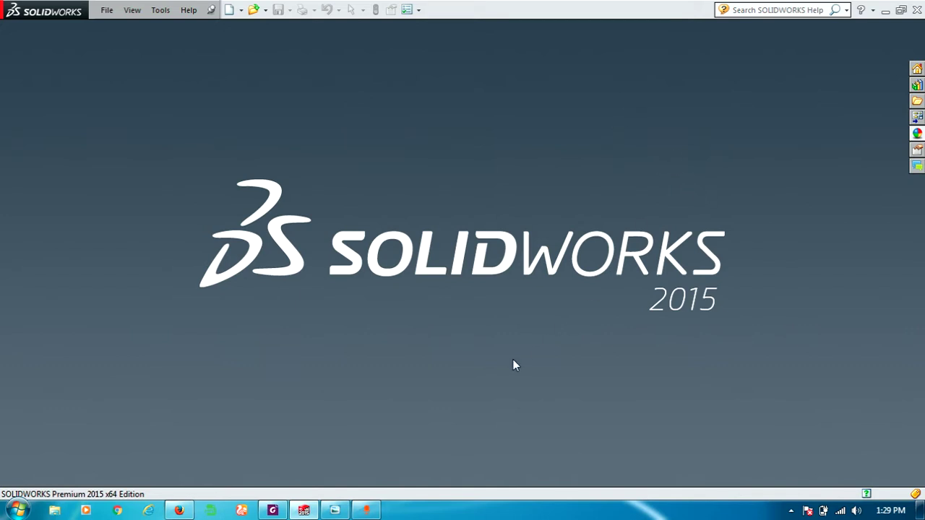
# - After checking the reference drawing, create a new SOLIDWORKS part document
pyautogui.click(334, 511)
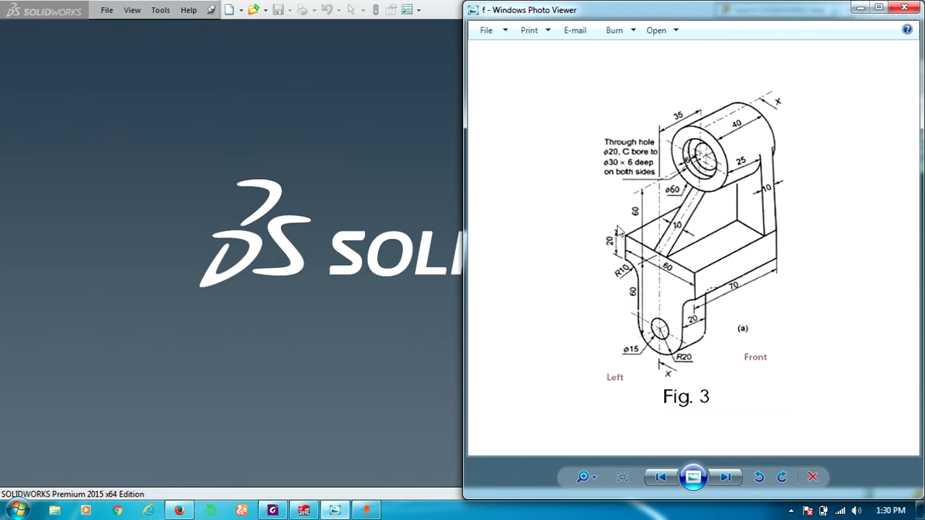
pyautogui.click(361, 273)
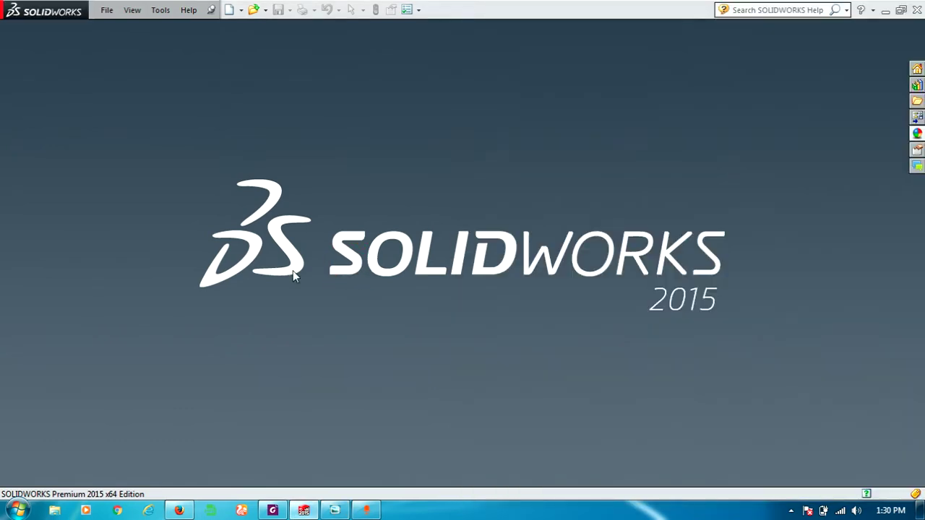
pyautogui.click(106, 9)
pyautogui.click(124, 27)
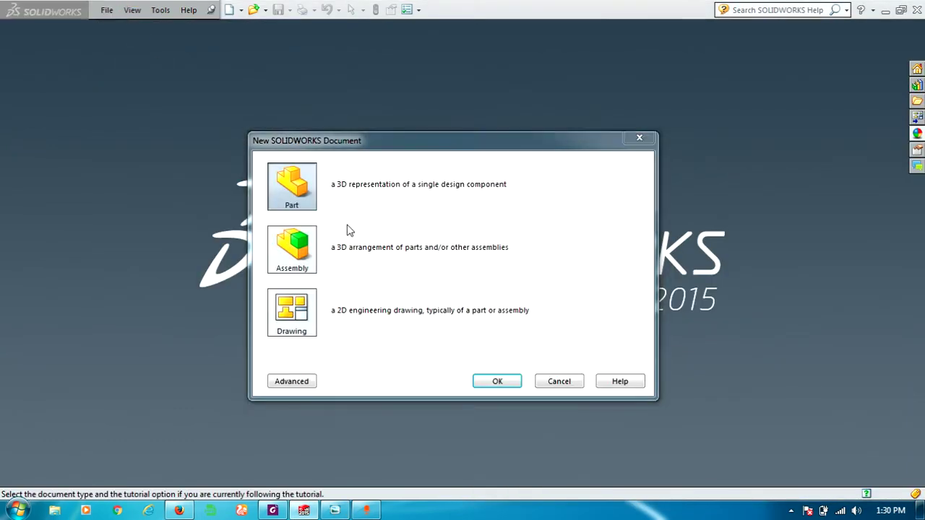
pyautogui.click(499, 380)
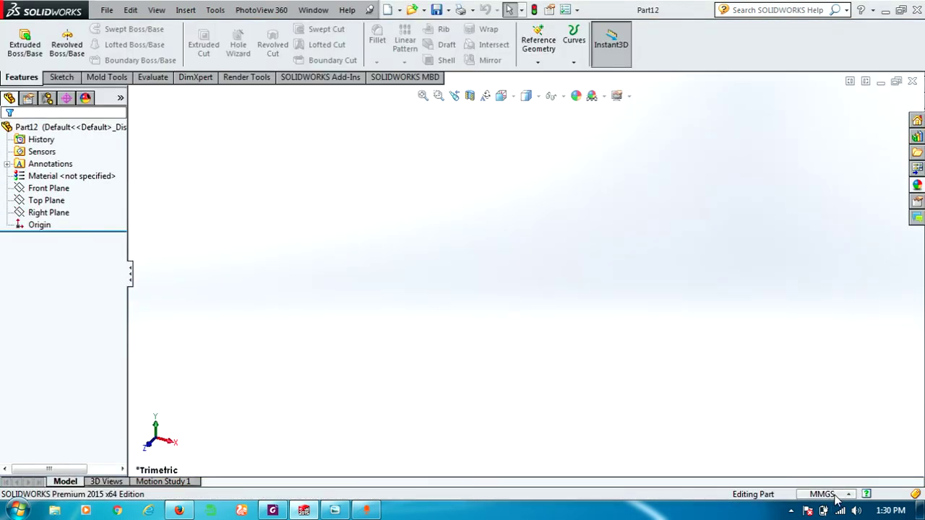
# - Keep MMGS millimetre units and start a sketch on the Top Plane
pyautogui.click(831, 494)
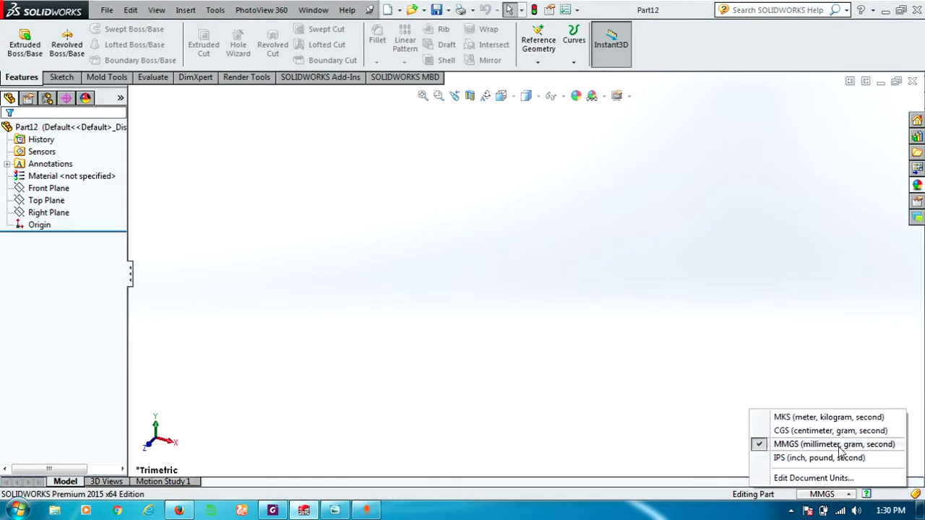
pyautogui.click(473, 220)
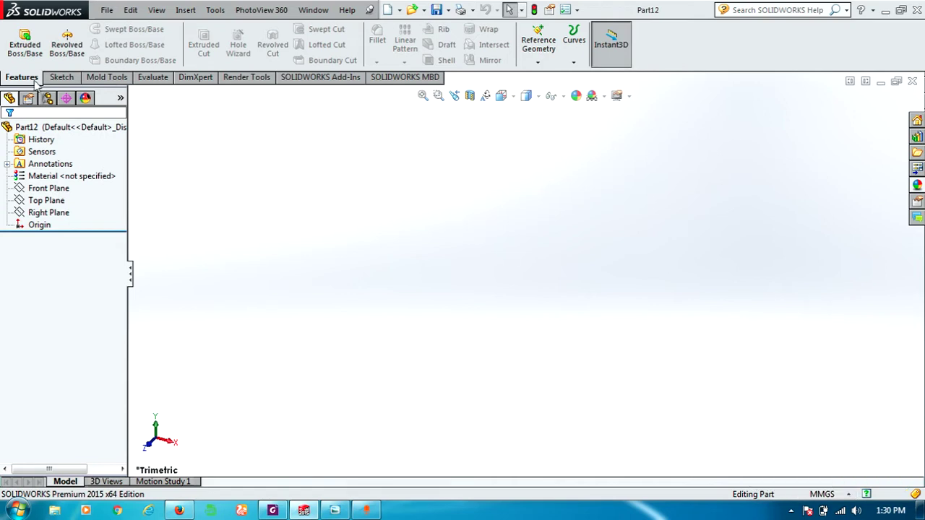
pyautogui.click(45, 200)
pyautogui.click(46, 179)
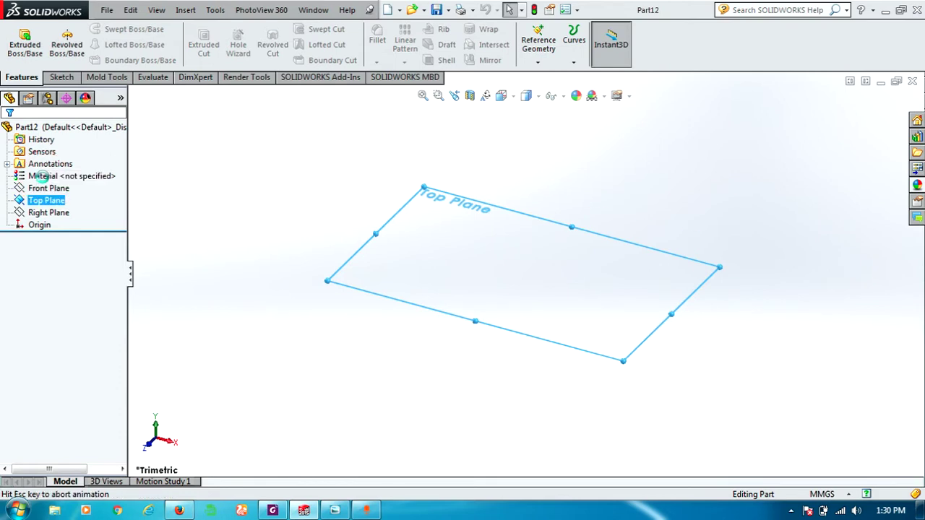
# - Draw a centre rectangle anchored at the origin
pyautogui.click(86, 43)
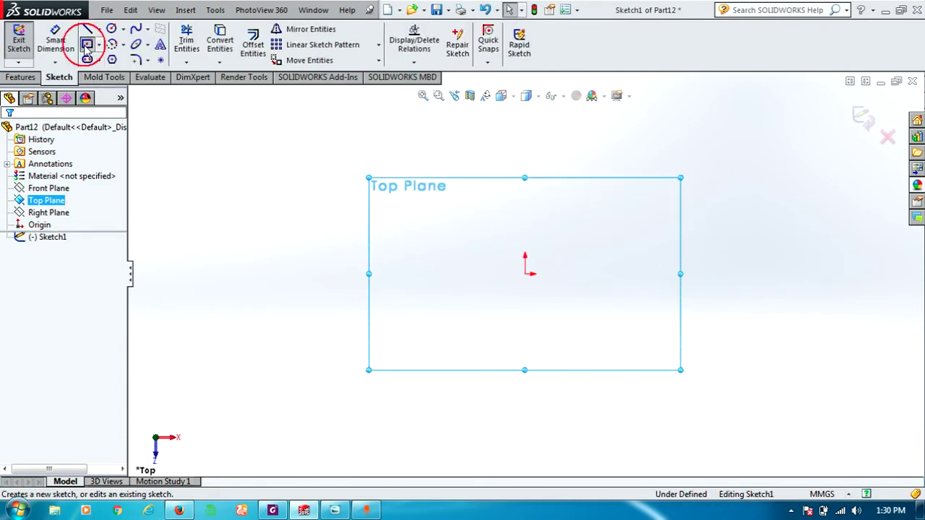
pyautogui.click(525, 274)
pyautogui.click(609, 211)
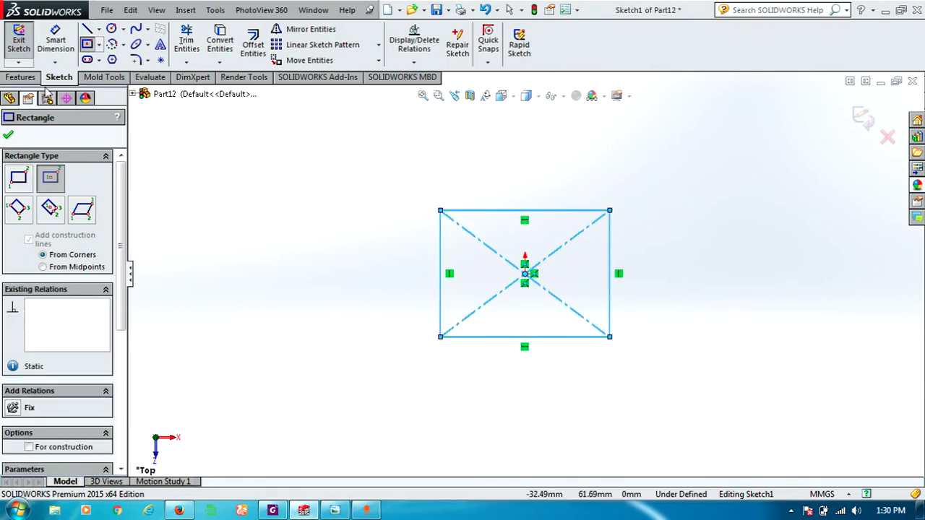
# - Dimension the rectangle's top edge to 70 mm and left edge to 60 mm
pyautogui.press('d')
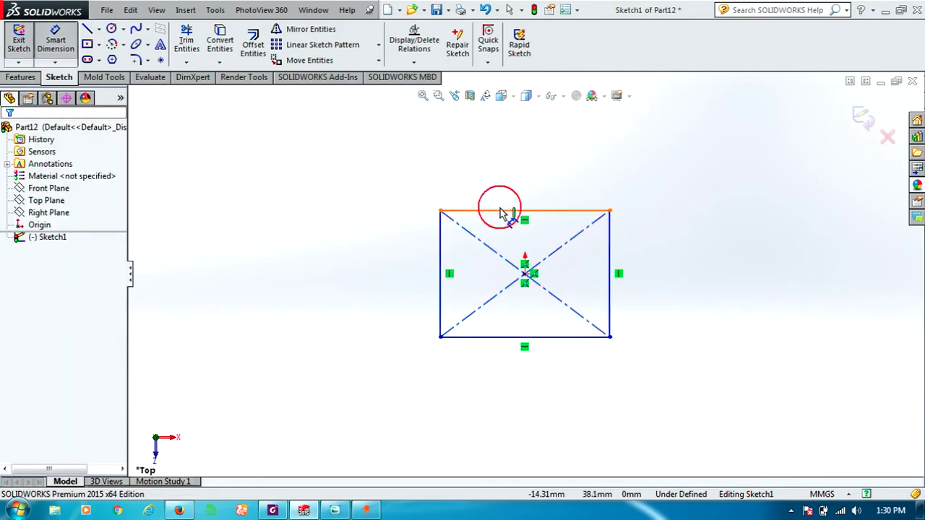
pyautogui.click(502, 211)
pyautogui.click(504, 187)
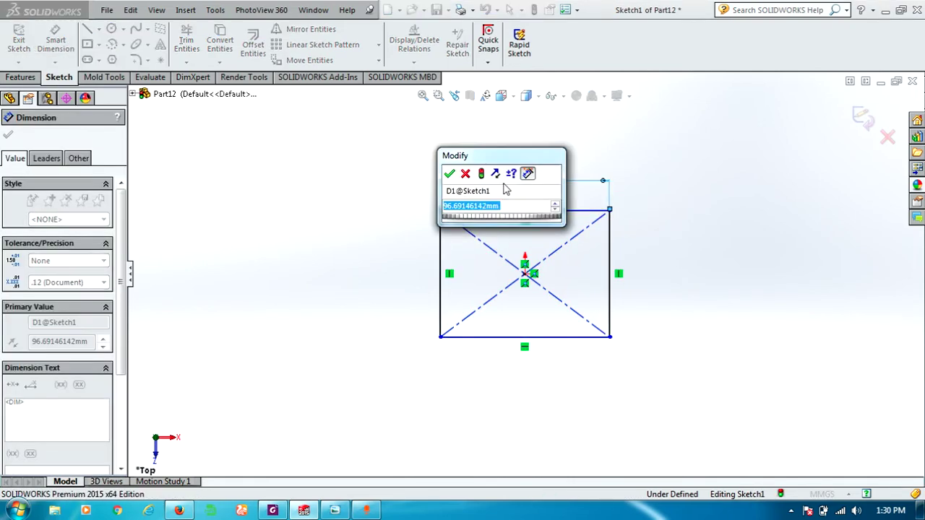
pyautogui.write('70')
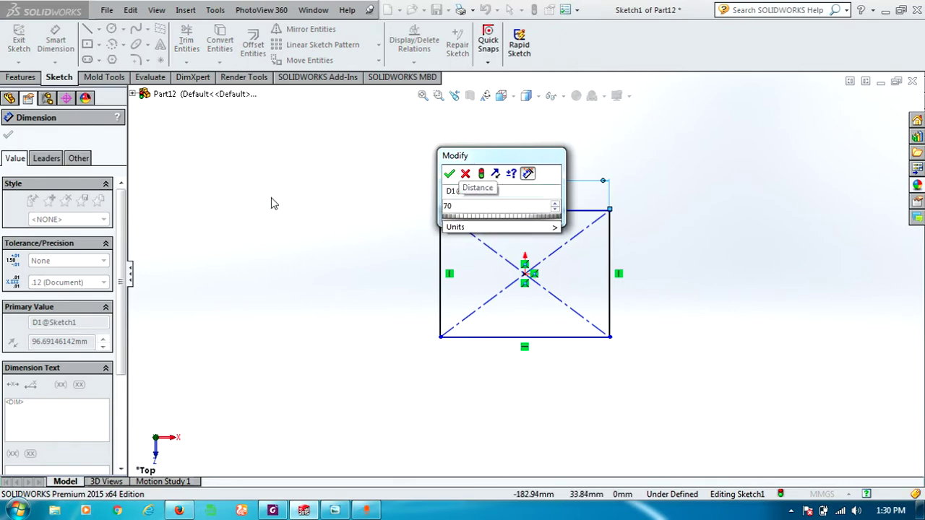
pyautogui.click(447, 175)
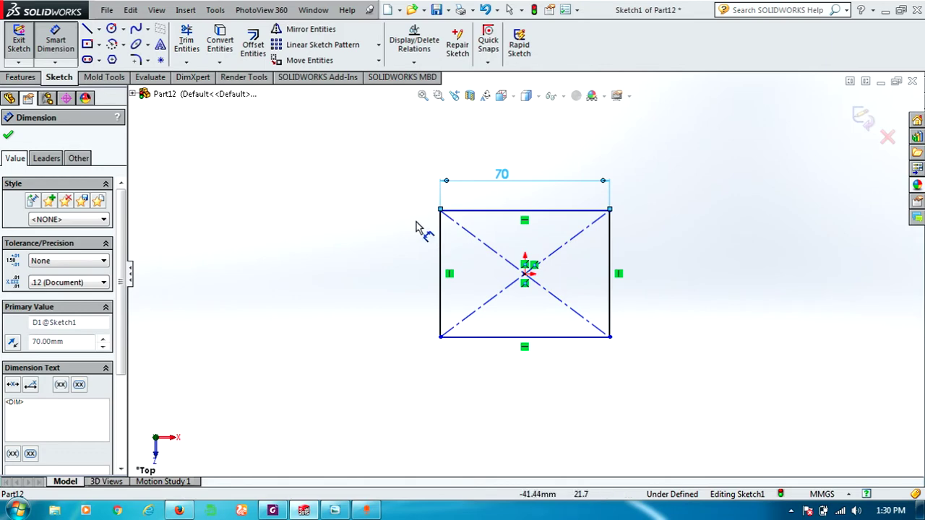
pyautogui.click(443, 265)
pyautogui.click(363, 273)
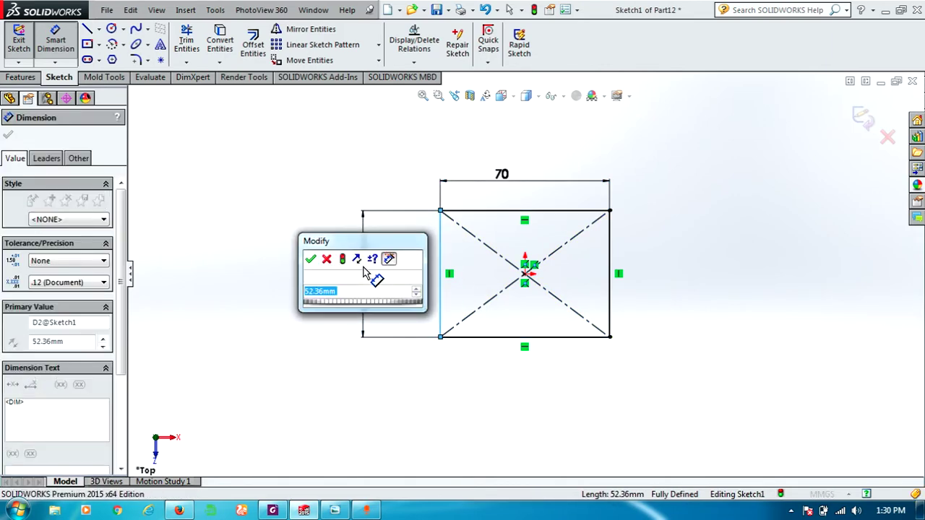
pyautogui.write('60')
pyautogui.click(310, 260)
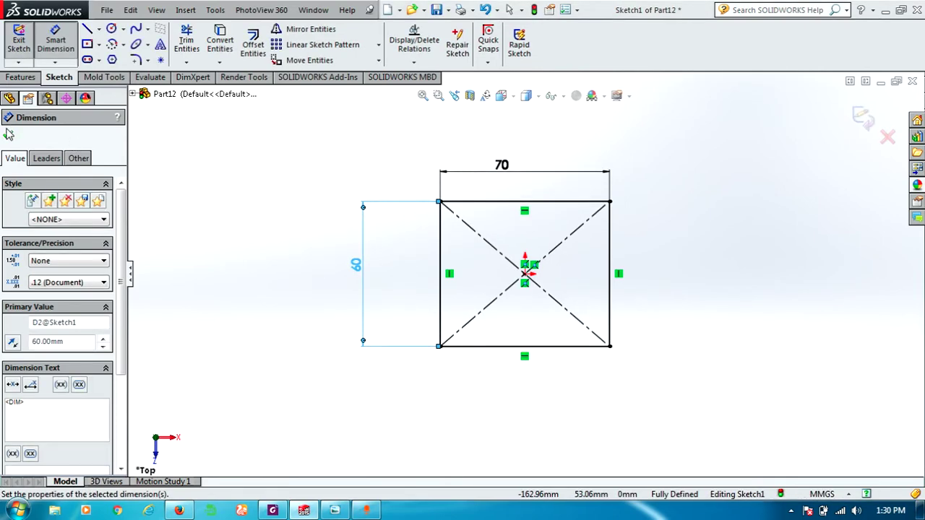
# - Extrude the rectangle 20 mm into Boss-Extrude1, then reopen the Fig. 3 drawing
pyautogui.click(20, 78)
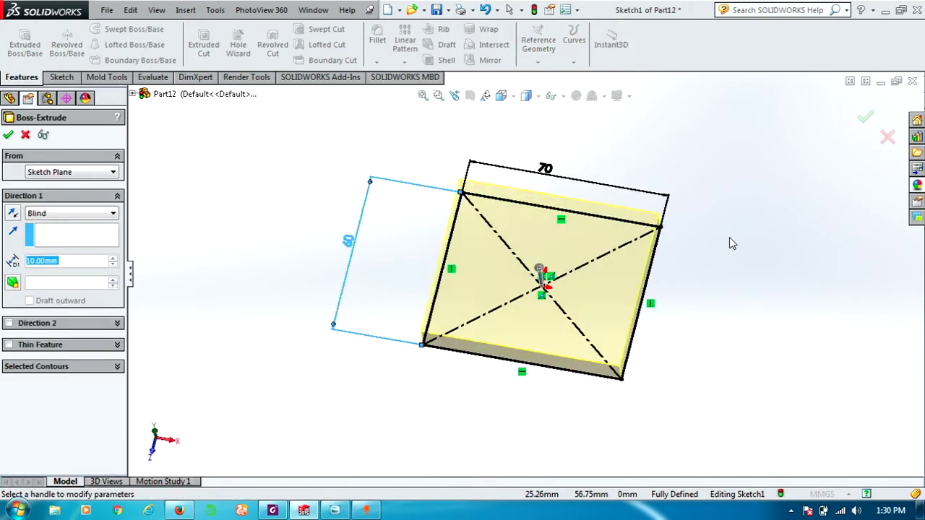
pyautogui.write('20')
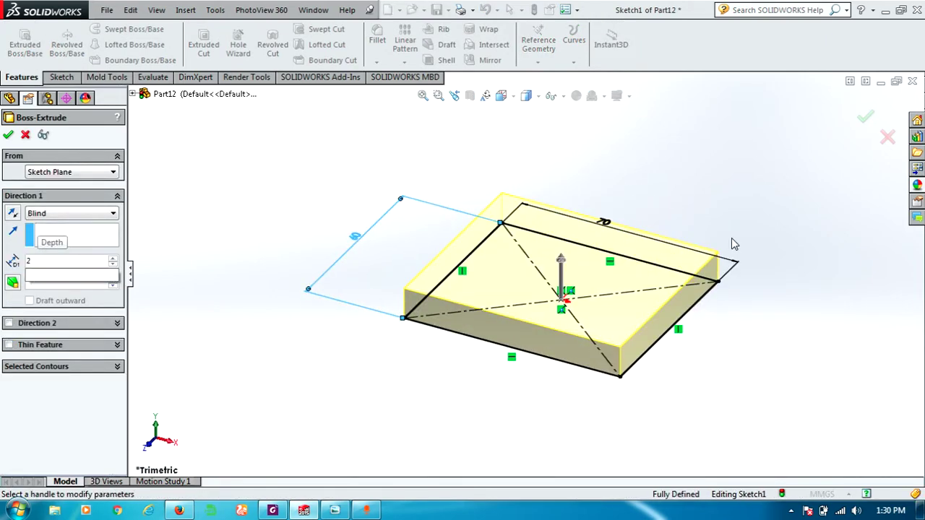
pyautogui.press('Return')
pyautogui.click(7, 135)
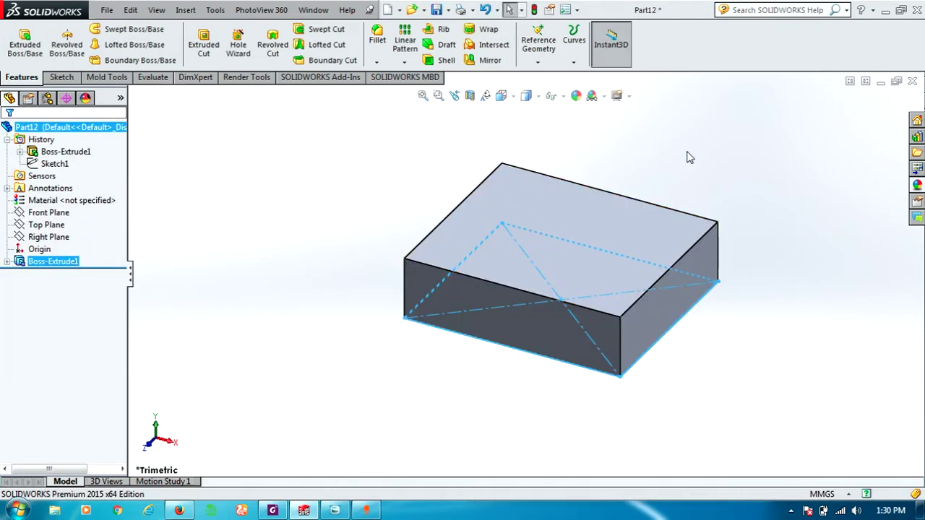
pyautogui.click(698, 147)
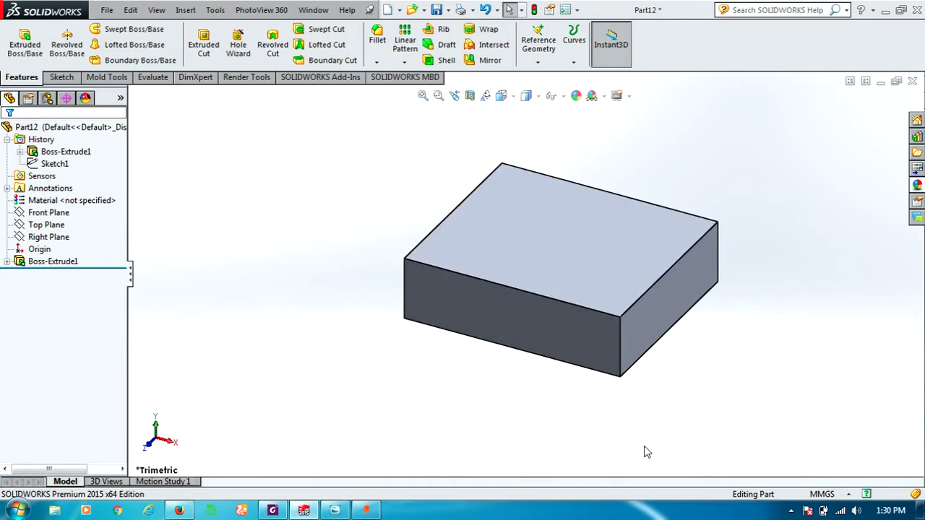
pyautogui.click(346, 511)
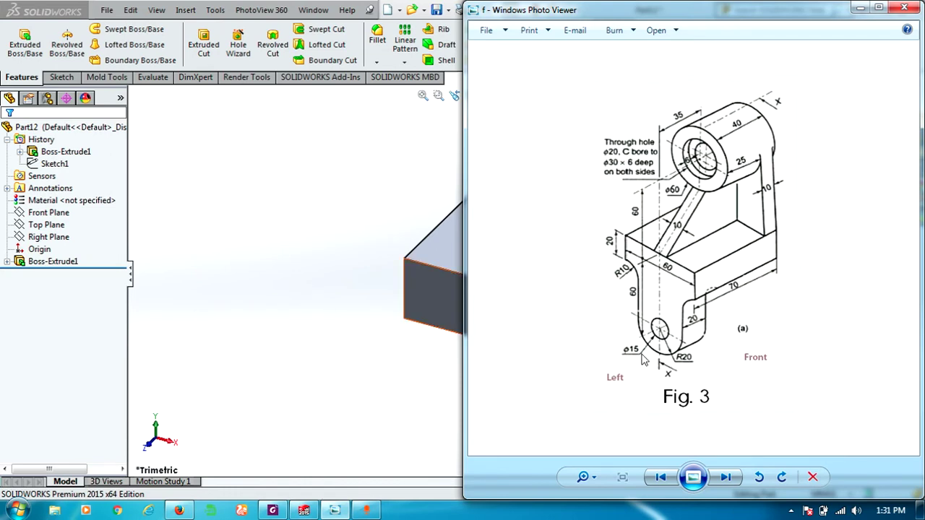
# - Orbit the block and open a new sketch on its side face
pyautogui.click(263, 219)
pyautogui.moveTo(332, 285)
pyautogui.mouseDown(button='middle')
pyautogui.moveTo(434, 277)
pyautogui.moveTo(490, 245)
pyautogui.mouseUp(button='middle')
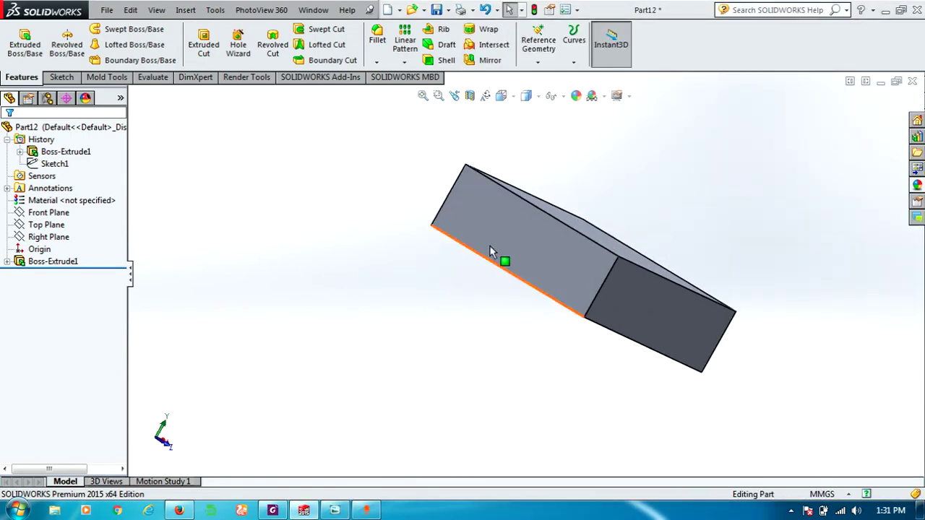
pyautogui.click(508, 240)
pyautogui.rightClick(510, 240)
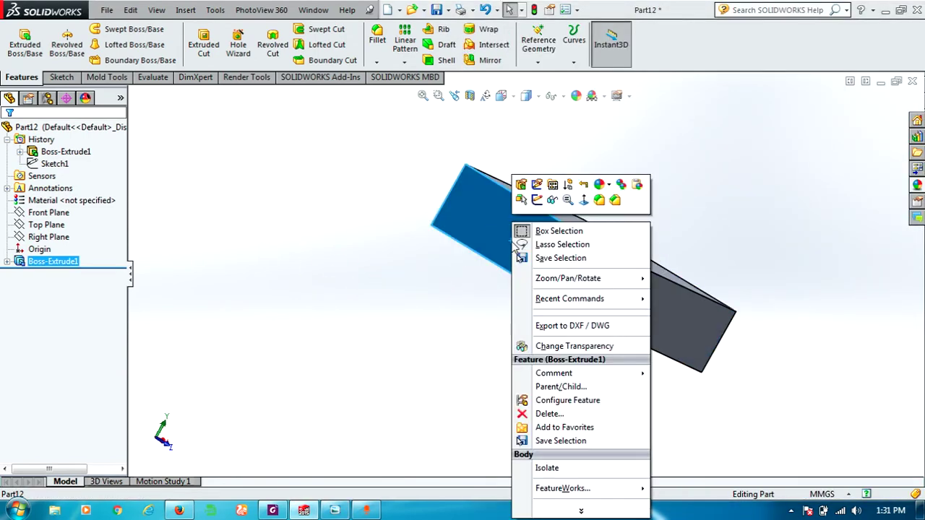
pyautogui.click(537, 184)
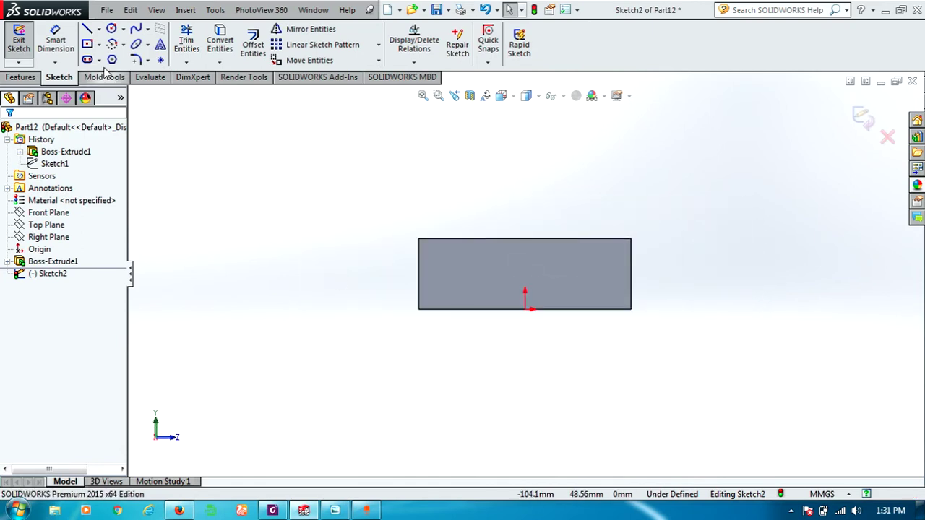
# - Draw the inner circle below the block with a 7.5 mm radius
pyautogui.click(111, 29)
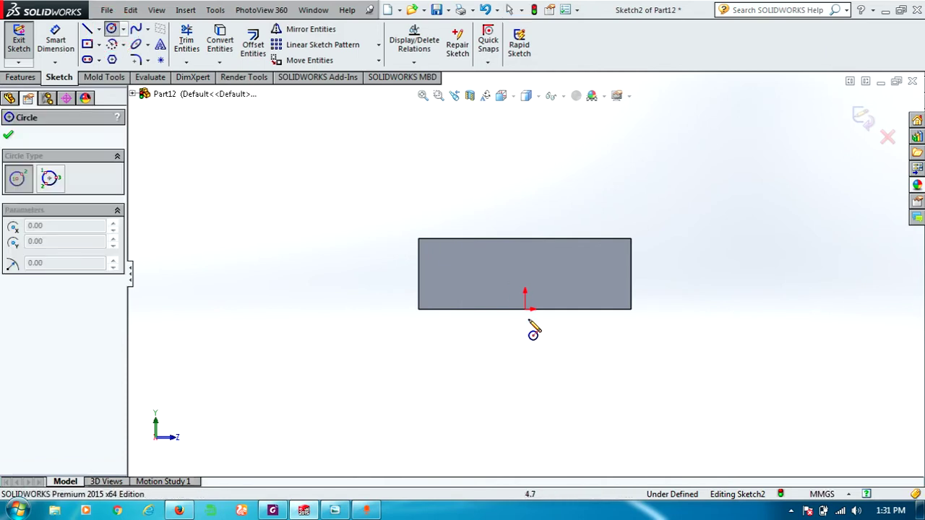
pyautogui.moveTo(526, 408); pyautogui.dragTo(543, 418)
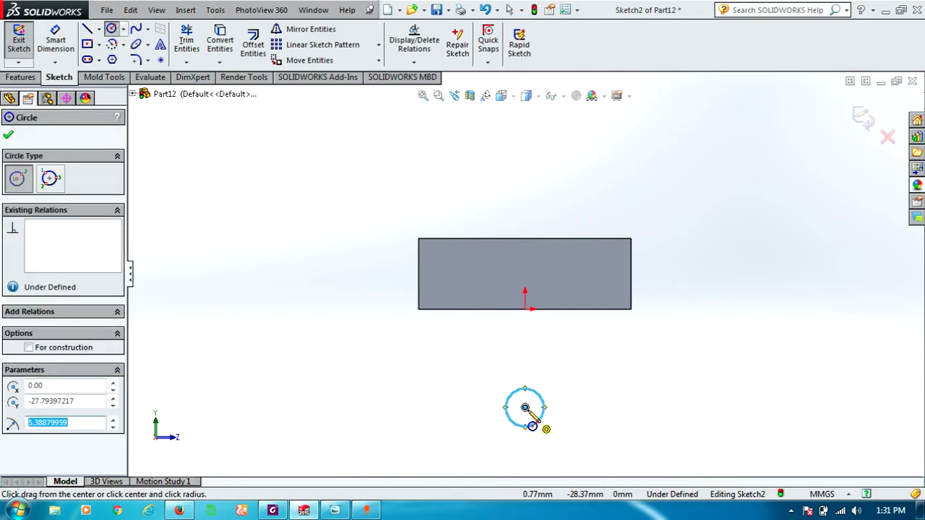
pyautogui.click(338, 513)
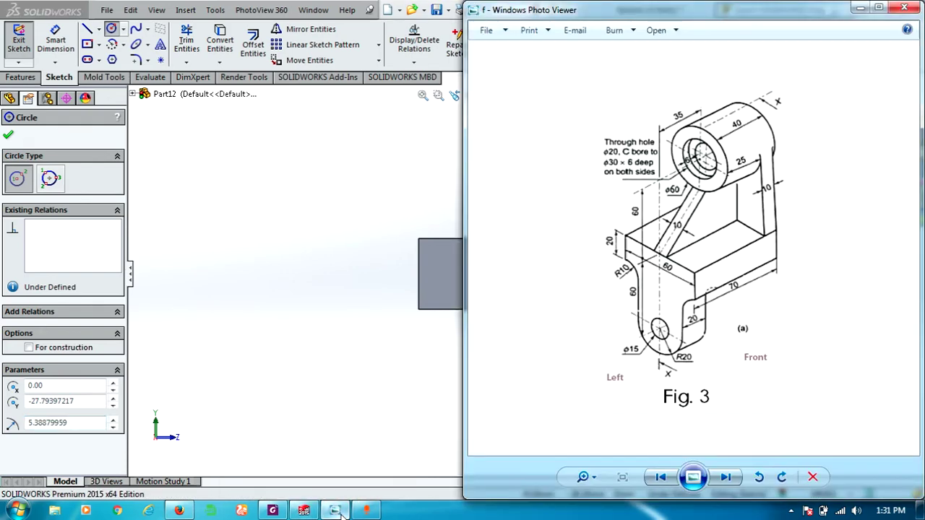
pyautogui.click(309, 511)
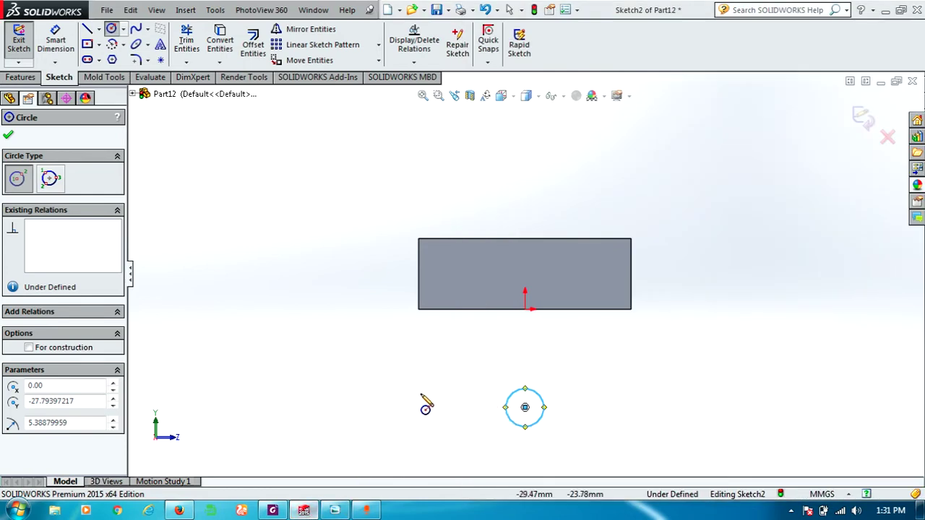
pyautogui.click(8, 413)
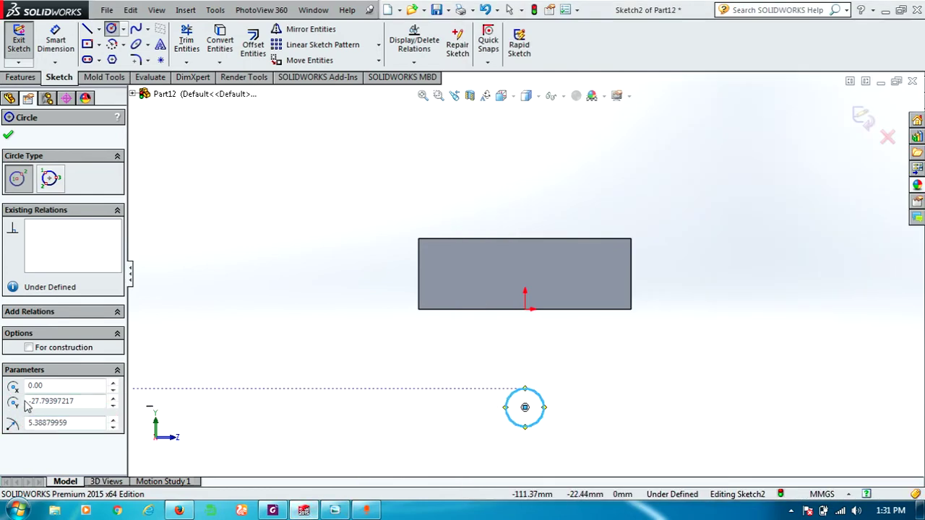
pyautogui.moveTo(88, 422); pyautogui.dragTo(48, 425)
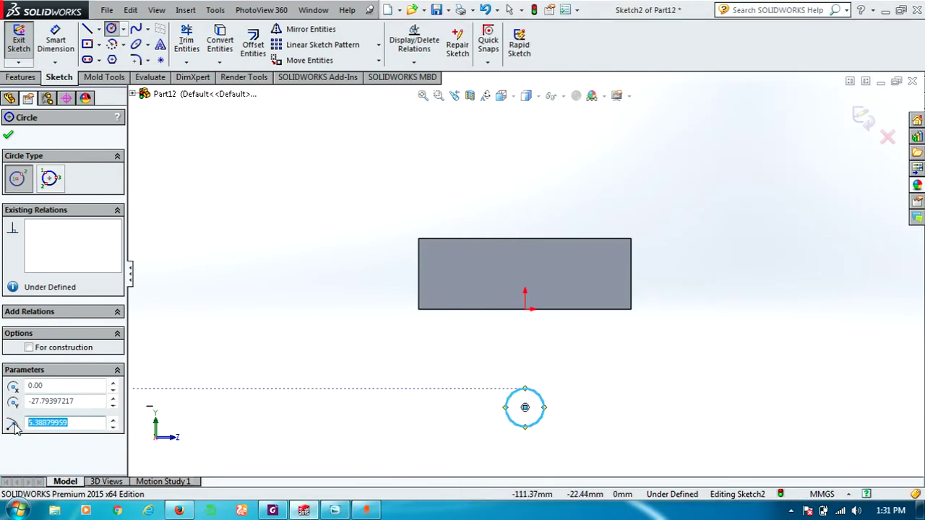
pyautogui.write('7.5')
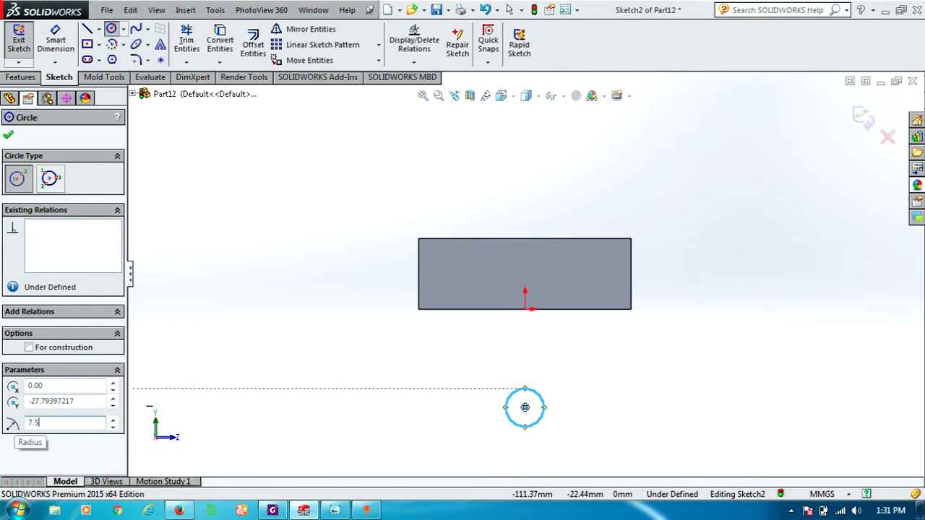
pyautogui.click(8, 134)
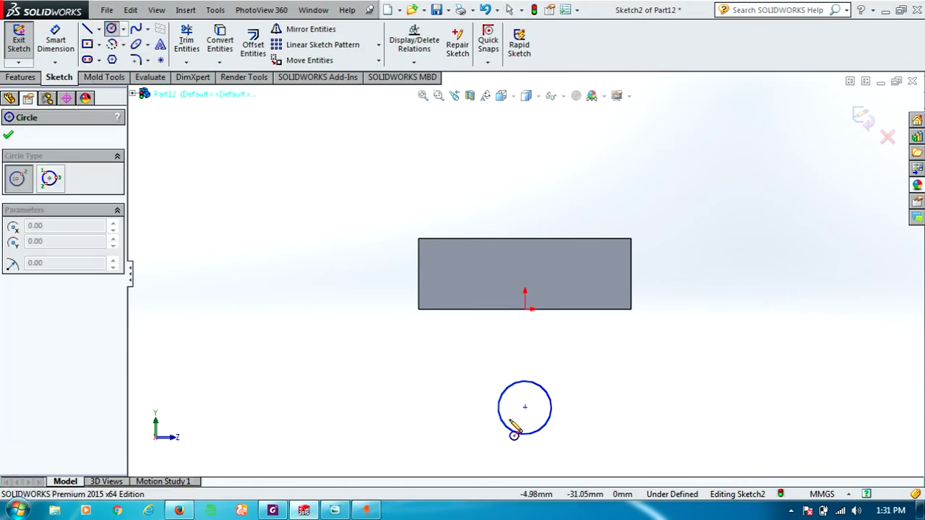
# - Add a concentric outer circle with a 10 mm radius
pyautogui.click(525, 407)
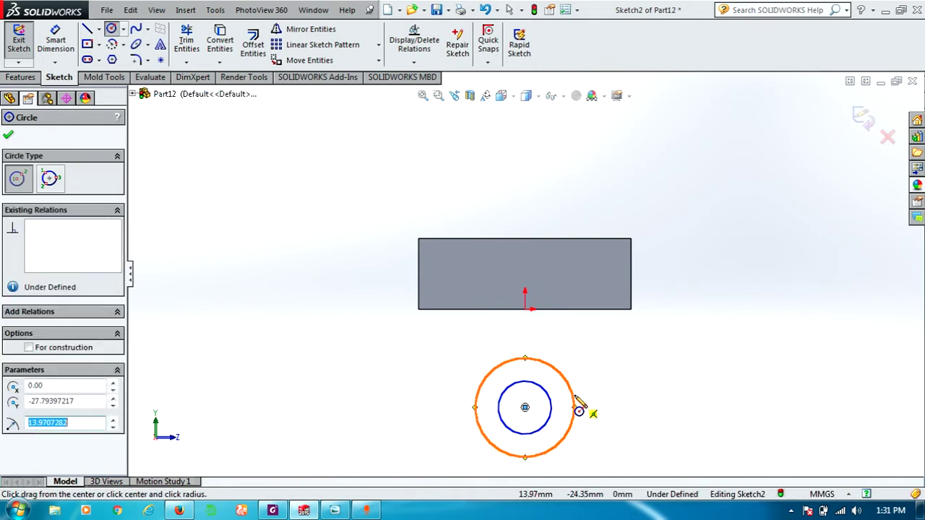
pyautogui.click(575, 402)
pyautogui.write('10')
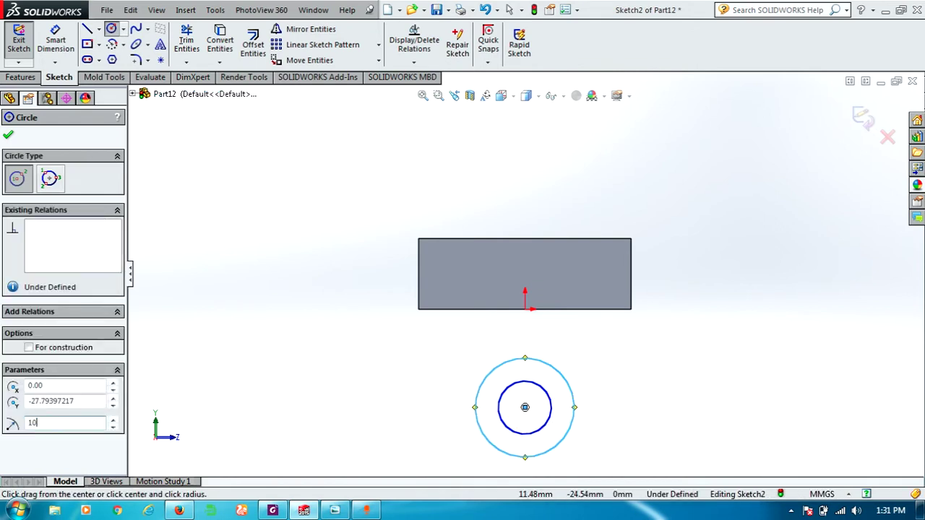
pyautogui.click(8, 135)
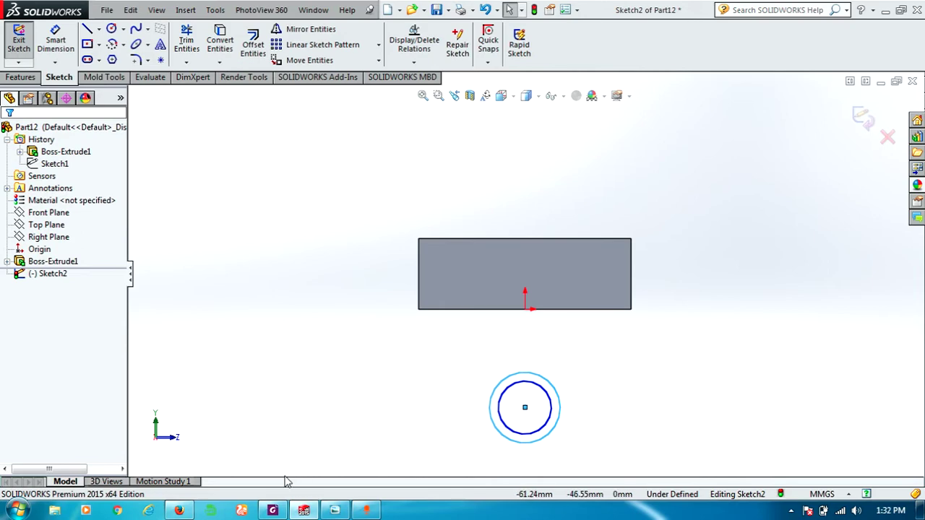
# - Dimension the outer circle to a 40 mm diameter
pyautogui.click(303, 510)
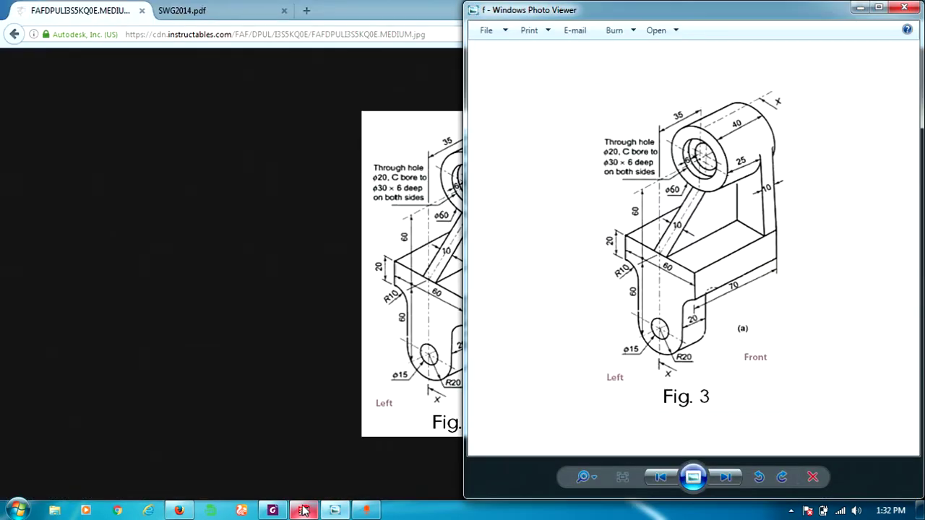
pyautogui.click(304, 510)
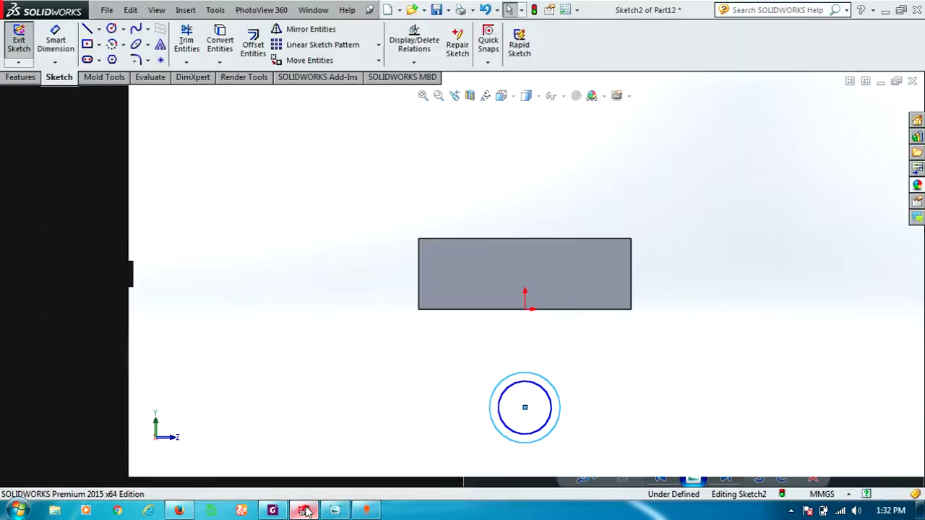
pyautogui.click(561, 409)
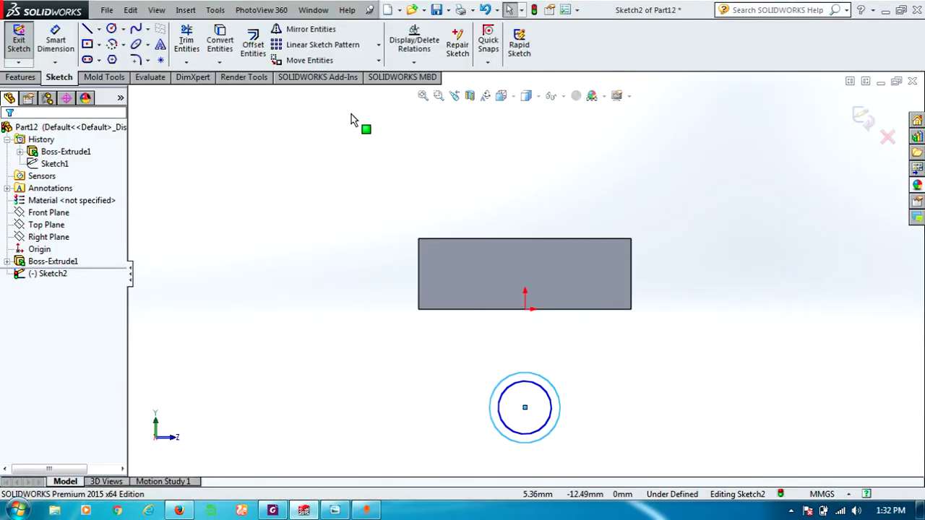
pyautogui.click(55, 39)
pyautogui.click(551, 378)
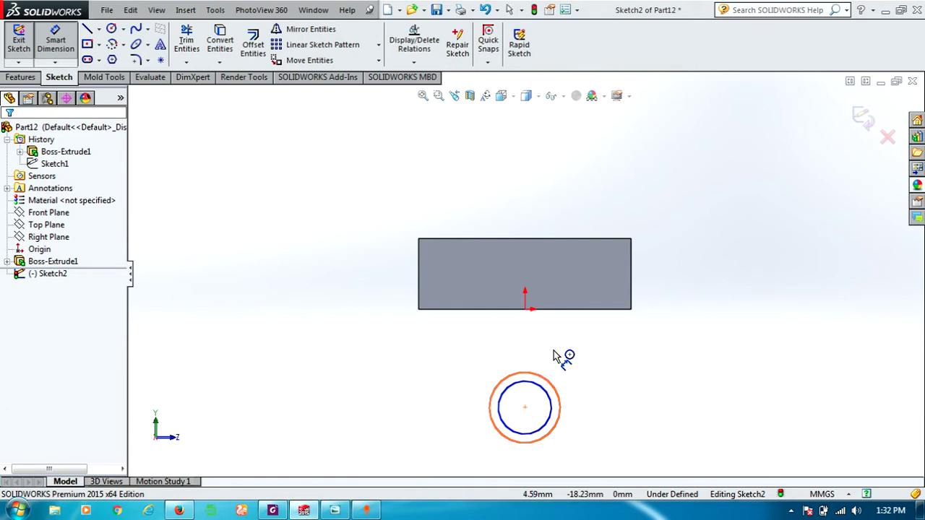
pyautogui.click(578, 346)
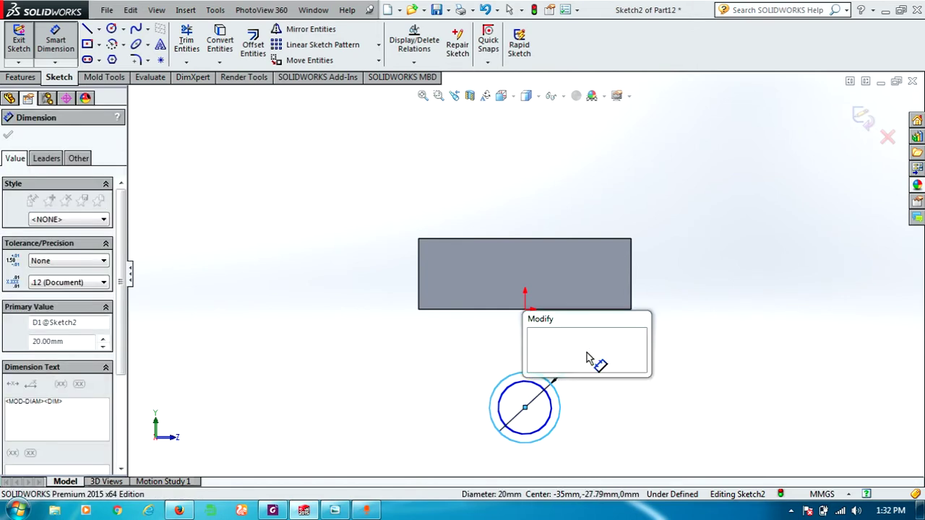
pyautogui.write('40')
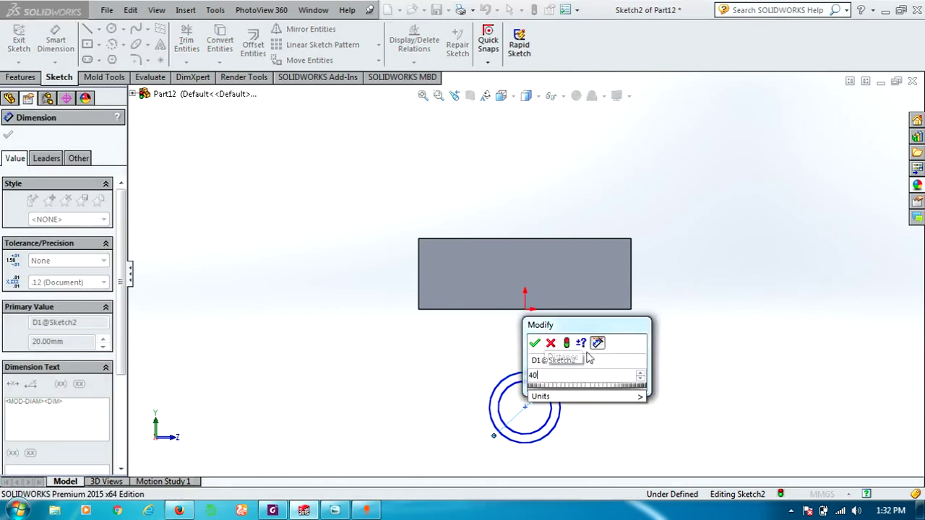
pyautogui.click(535, 344)
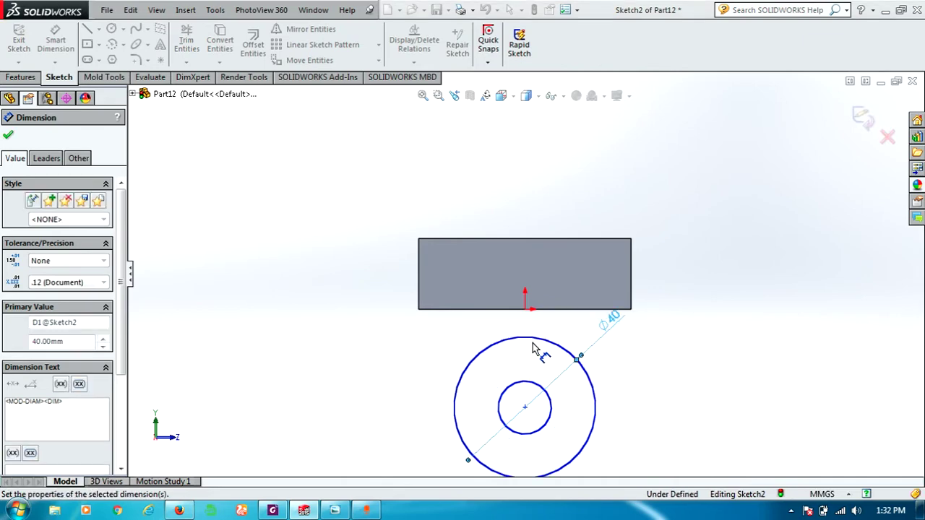
# - Set the circle centre 60 mm below the block's top edge midpoint
pyautogui.click(525, 409)
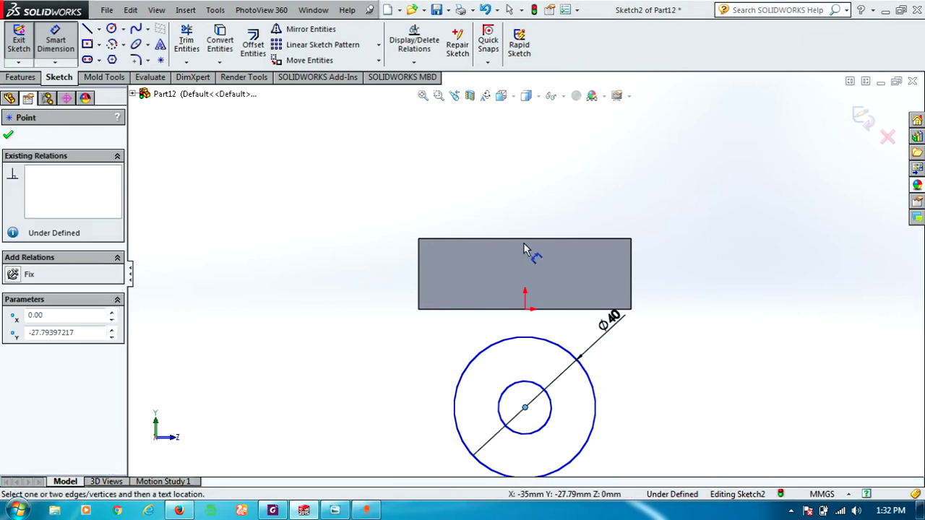
pyautogui.click(531, 240)
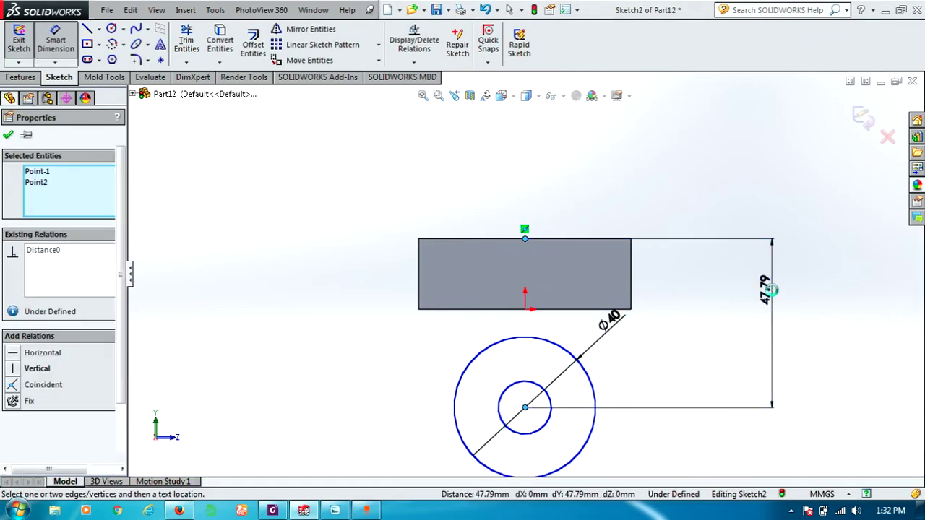
pyautogui.click(773, 289)
pyautogui.write('60')
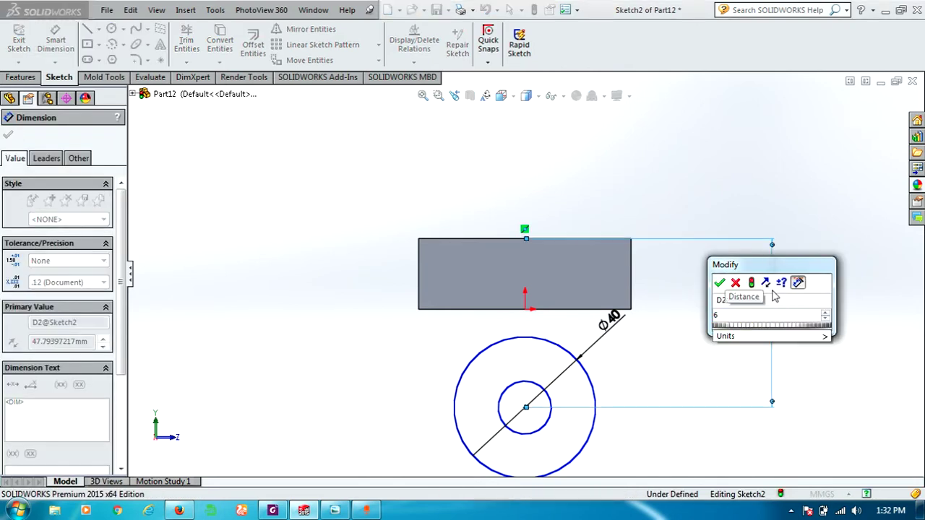
pyautogui.click(718, 282)
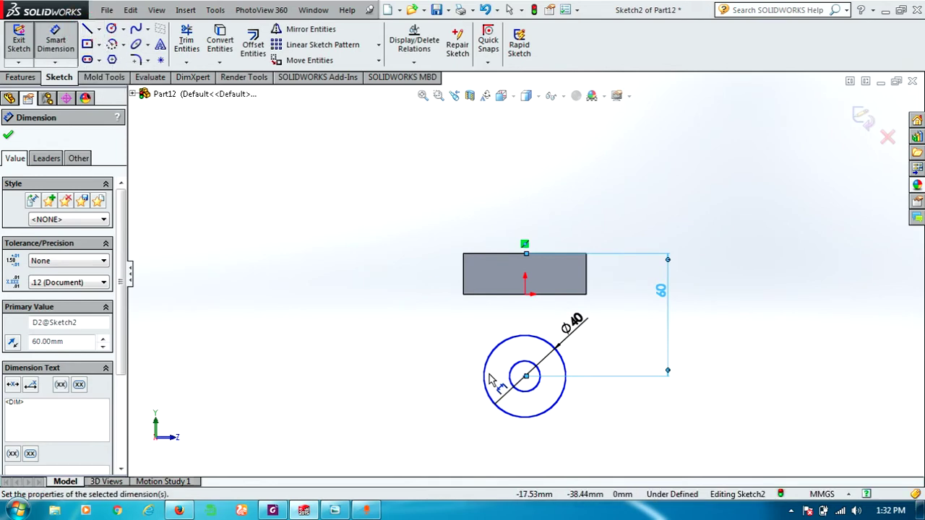
pyautogui.click(8, 134)
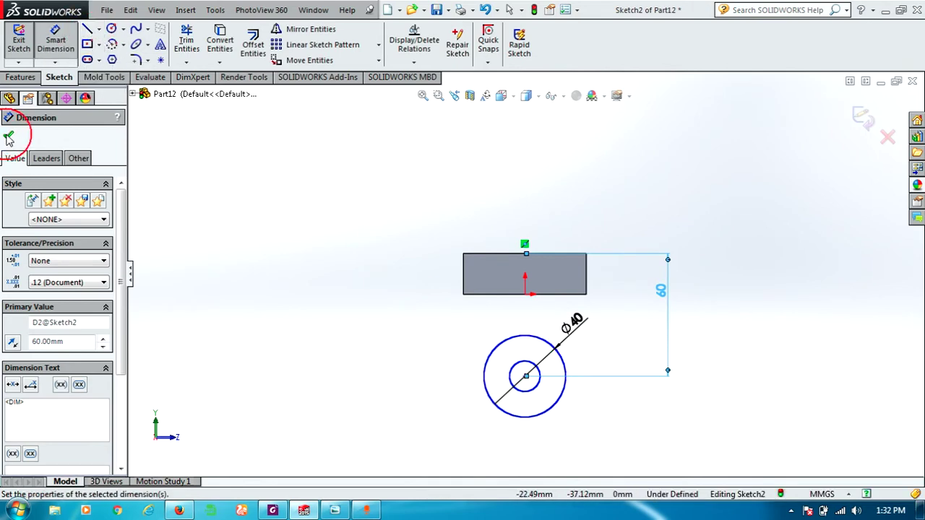
# - Draw vertical lines from the outer circle's left and right sides up to the block's bottom edge
pyautogui.click(87, 30)
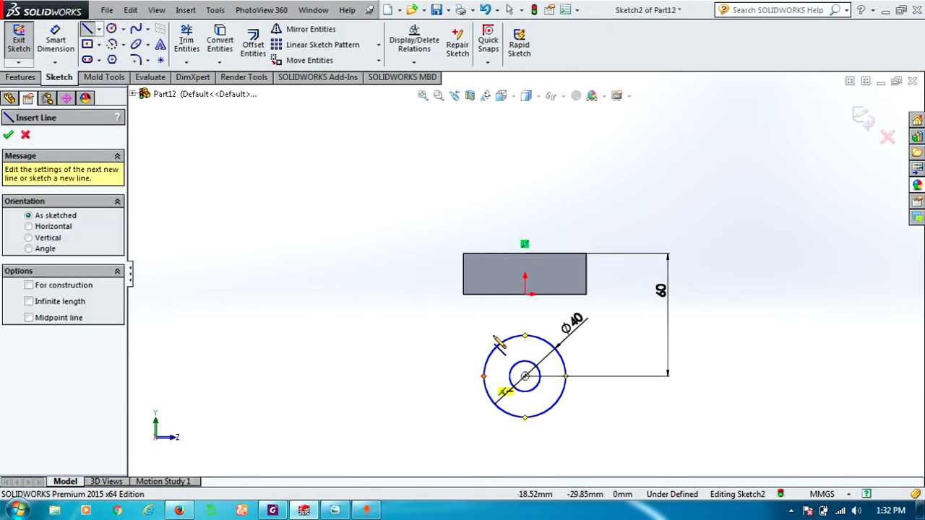
pyautogui.click(483, 375)
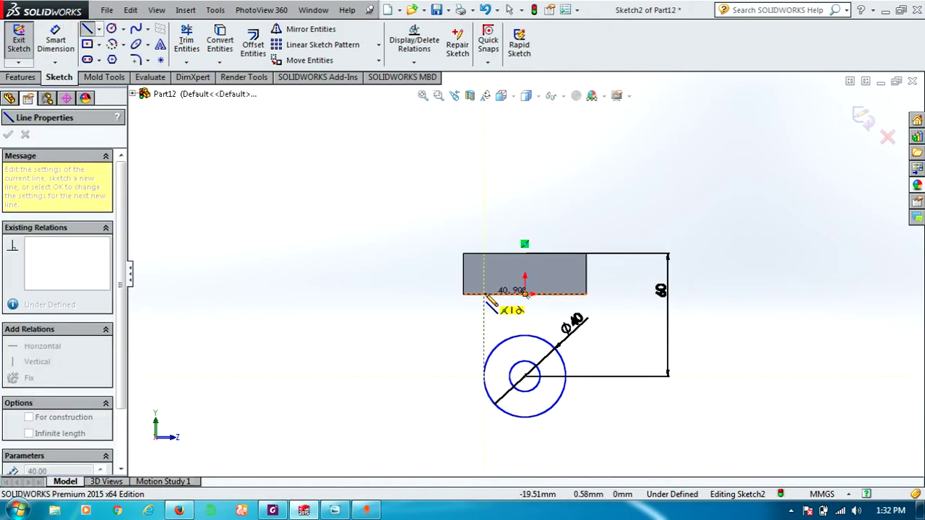
pyautogui.doubleClick(485, 295)
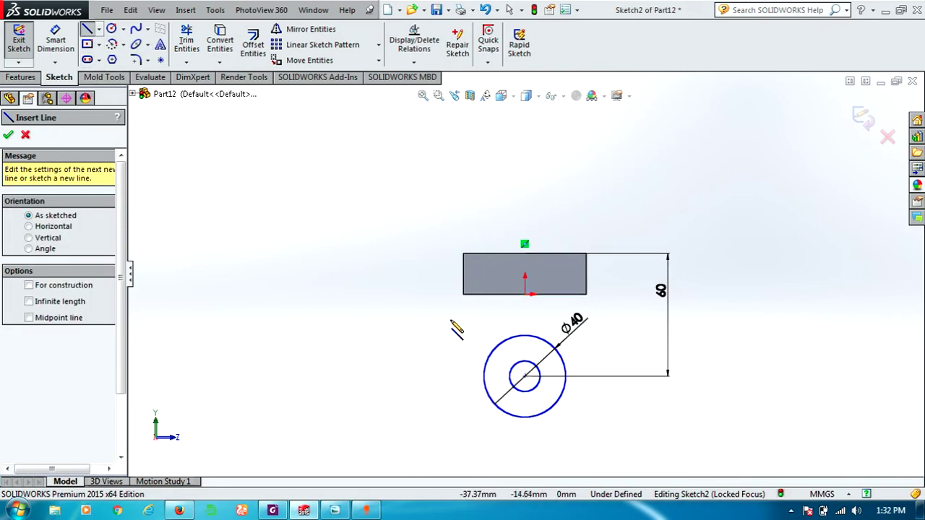
pyautogui.click(566, 376)
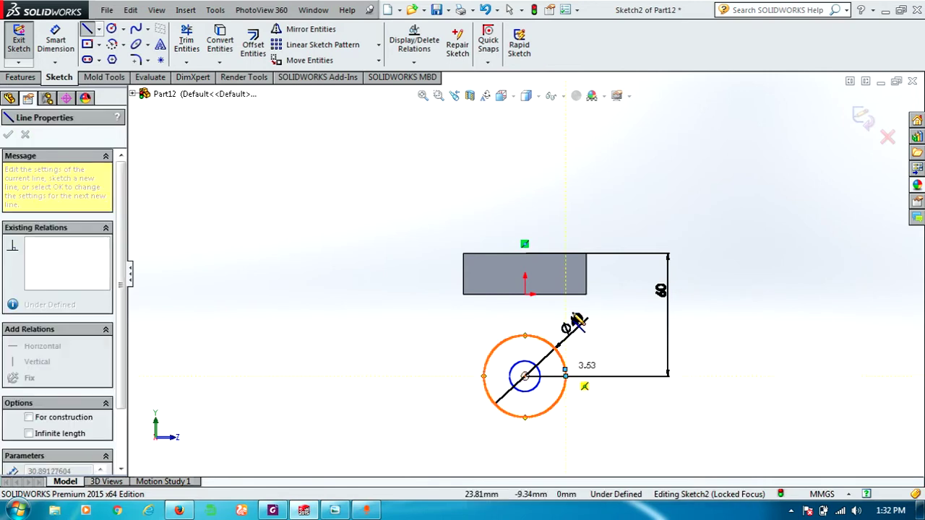
pyautogui.click(566, 296)
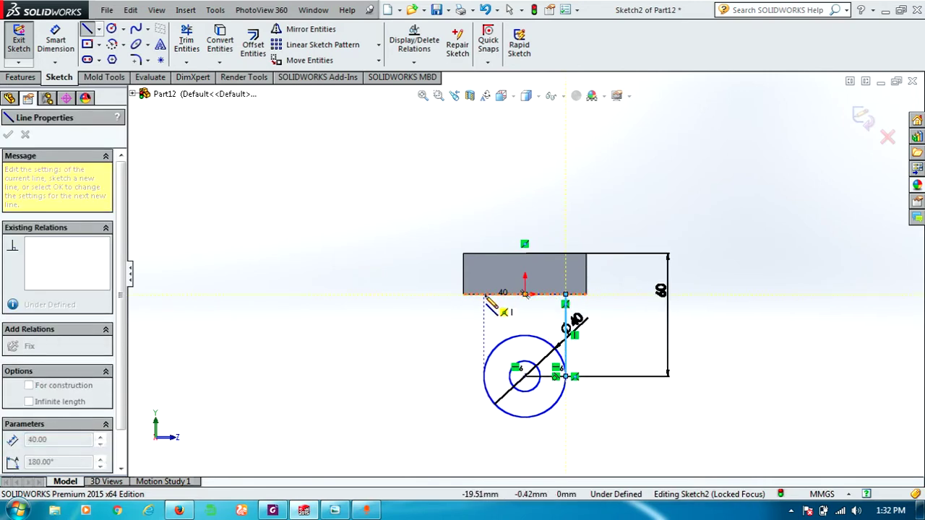
pyautogui.click(484, 295)
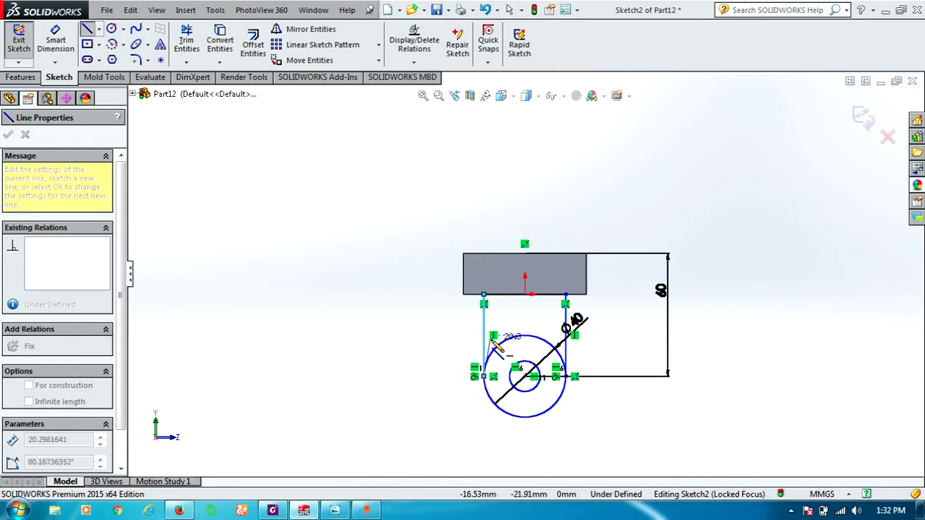
pyautogui.press('Escape')
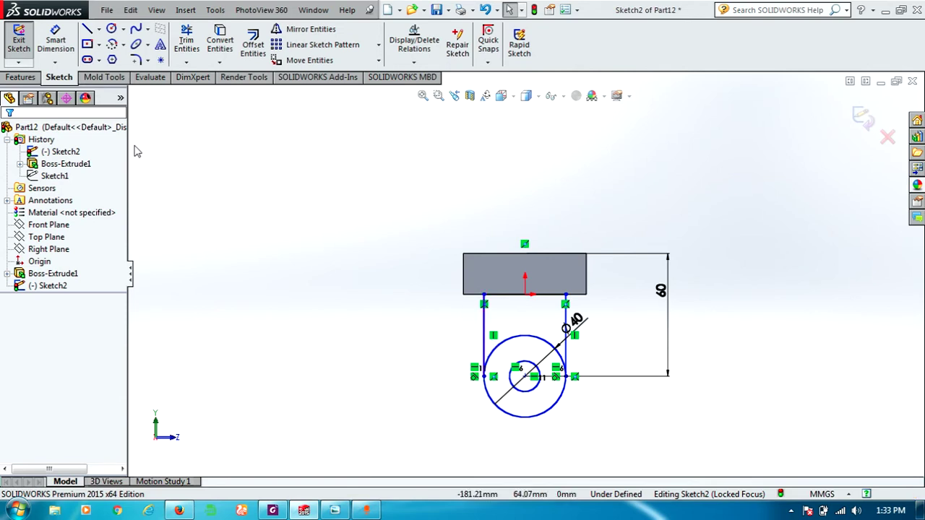
pyautogui.click(32, 78)
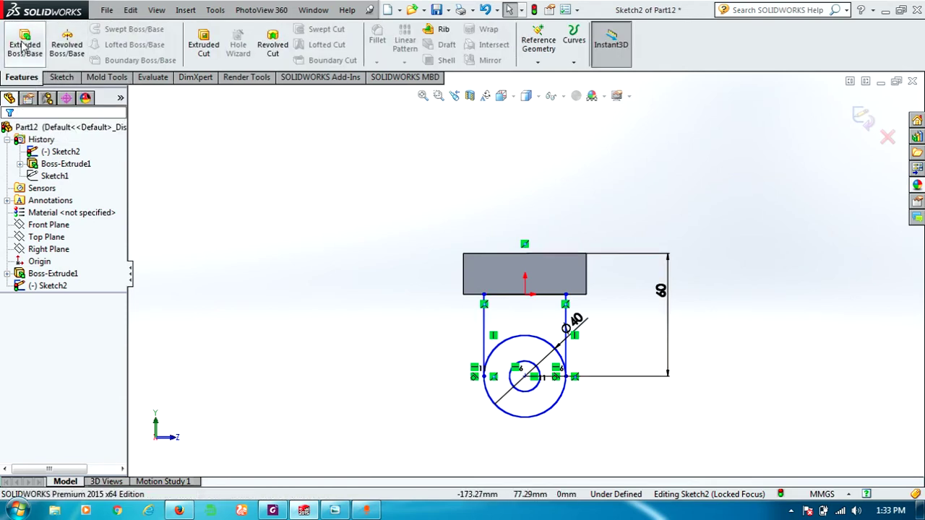
# - Extrude the ring and lug area 20 mm, flipped, as Boss-Extrude2
pyautogui.click(24, 43)
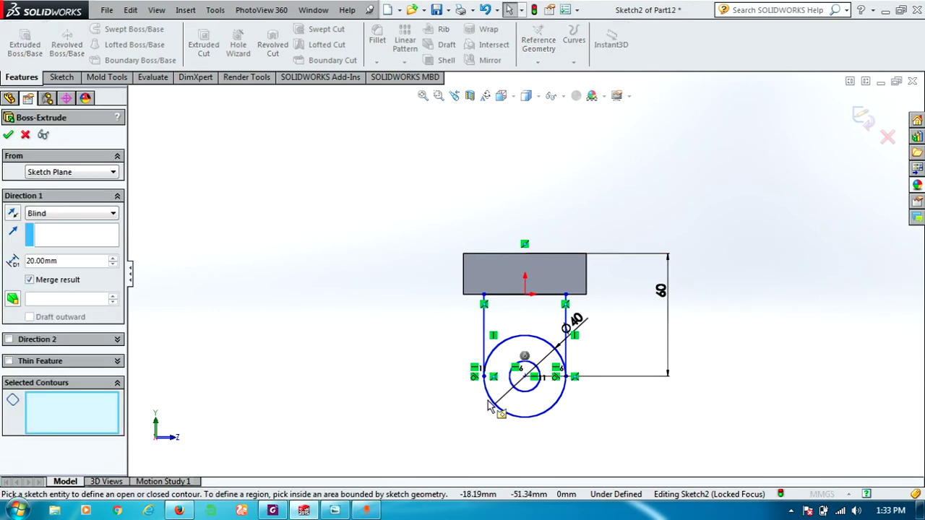
pyautogui.click(531, 349)
pyautogui.click(533, 321)
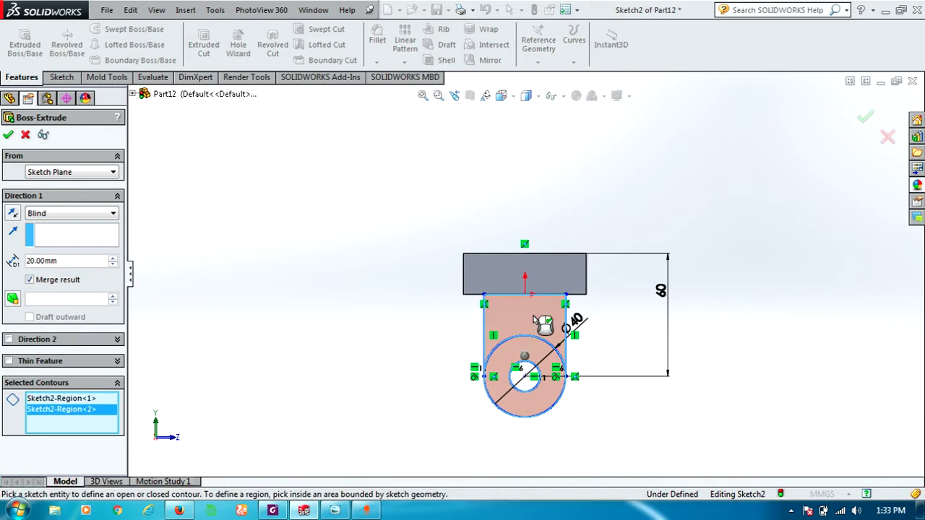
pyautogui.moveTo(613, 376); pyautogui.dragTo(536, 363, button='middle')
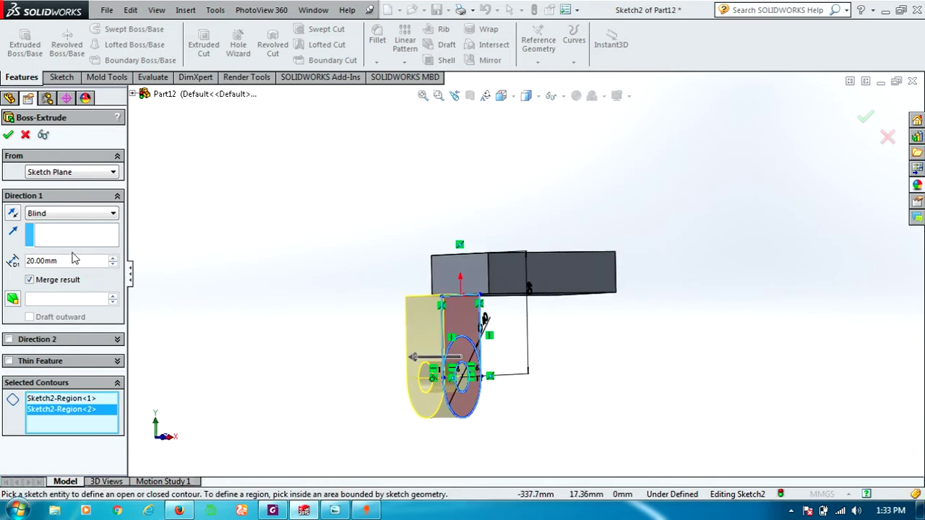
pyautogui.click(11, 213)
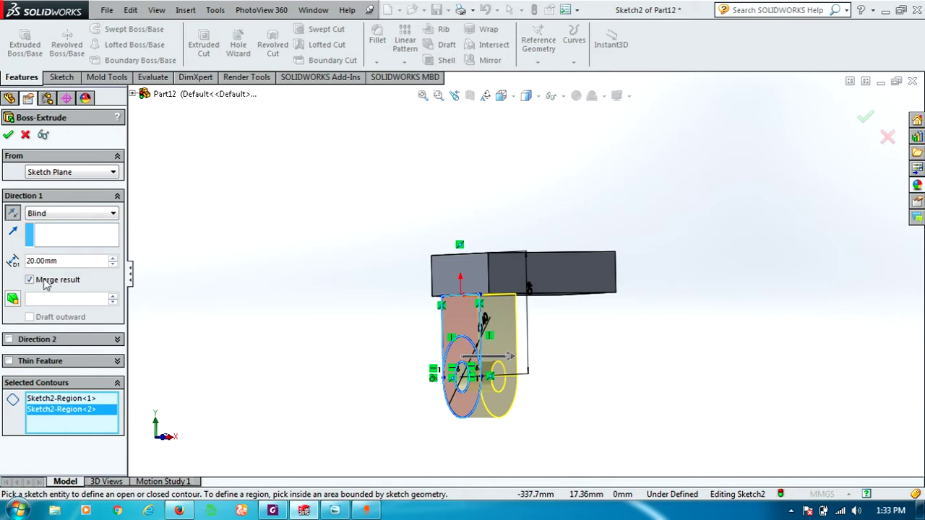
pyautogui.click(8, 135)
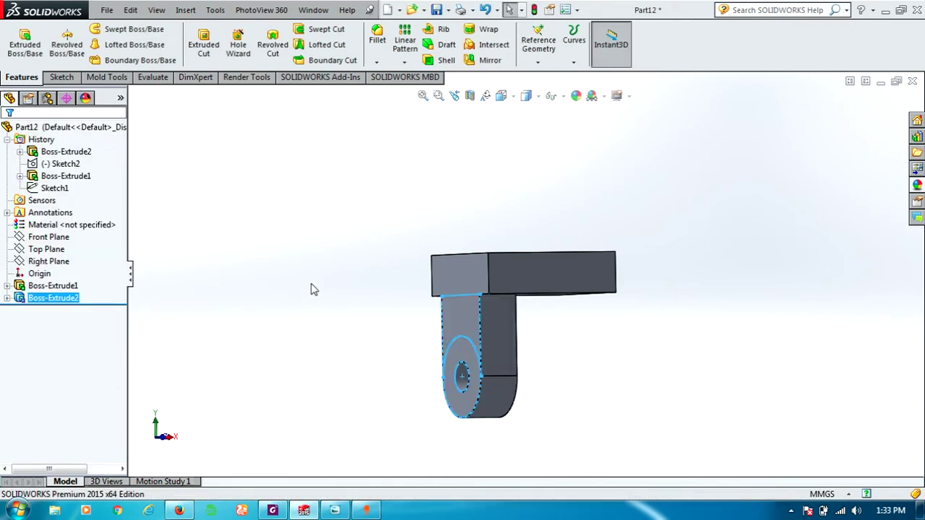
pyautogui.moveTo(566, 381)
pyautogui.mouseDown(button='middle')
pyautogui.moveTo(592, 344)
pyautogui.moveTo(557, 303)
pyautogui.mouseUp(button='middle')
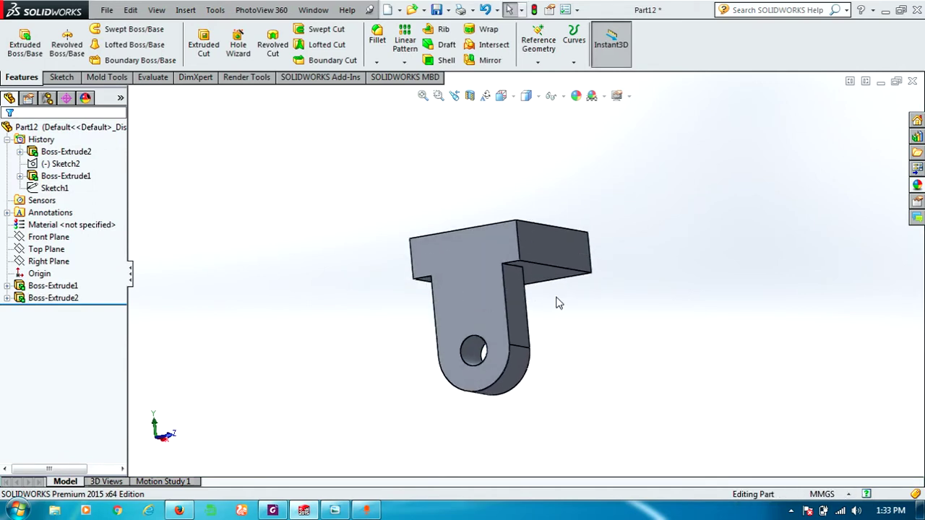
pyautogui.click(335, 510)
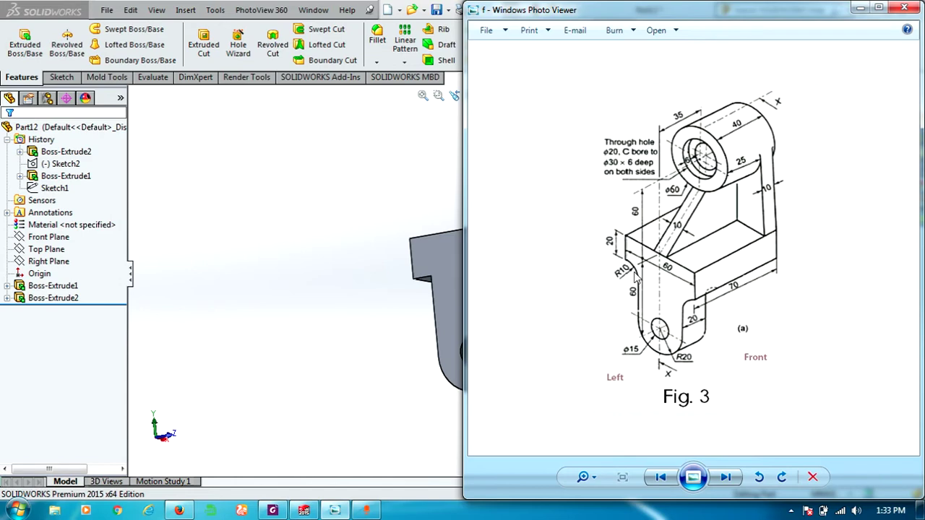
pyautogui.click(359, 283)
pyautogui.moveTo(373, 349); pyautogui.dragTo(349, 326, button='middle')
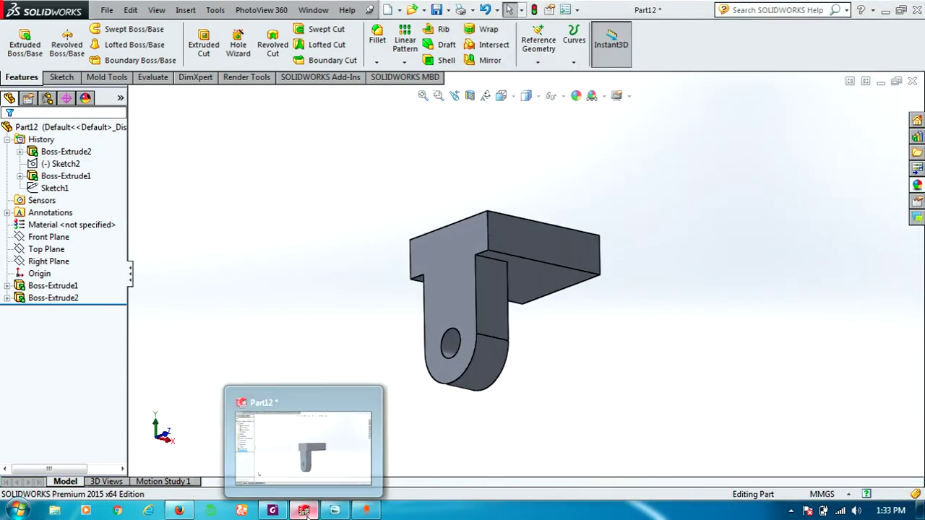
pyautogui.click(335, 510)
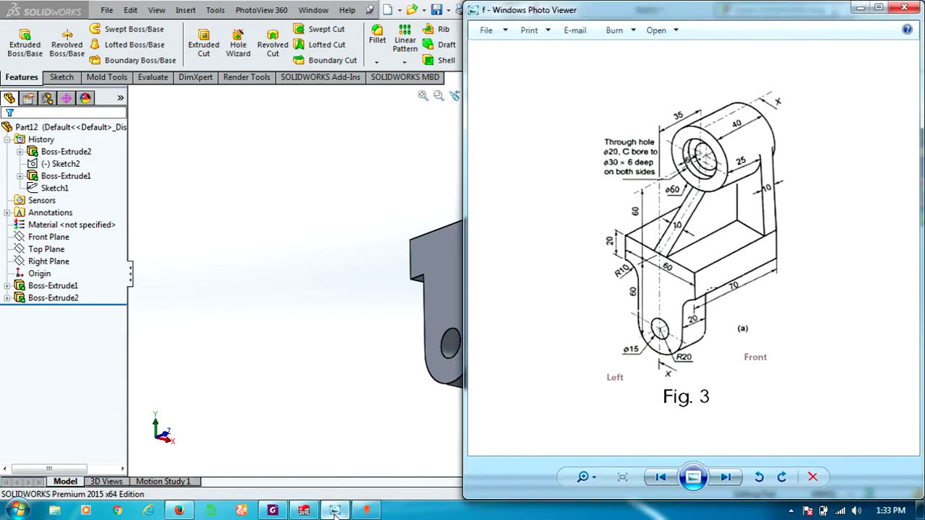
pyautogui.click(284, 341)
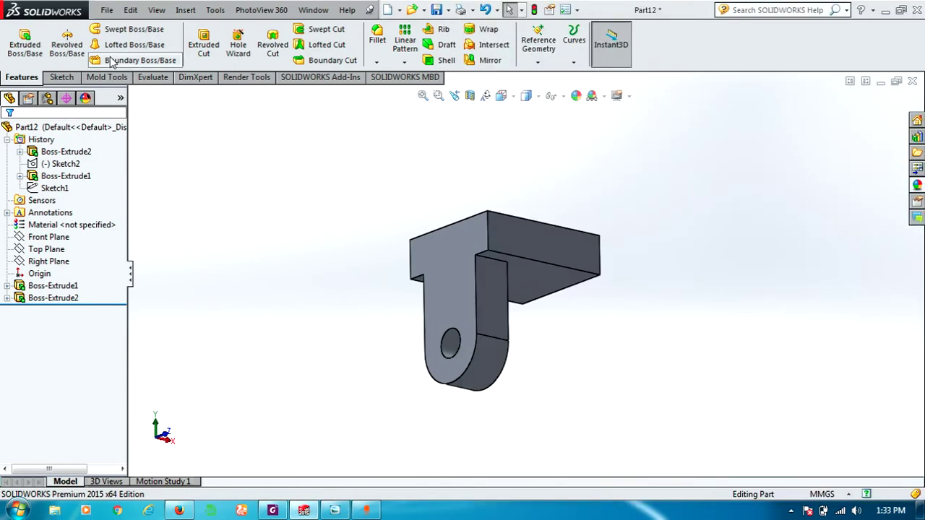
# - Fillet both inner lug-to-block junction edges with a 10 mm radius
pyautogui.click(375, 42)
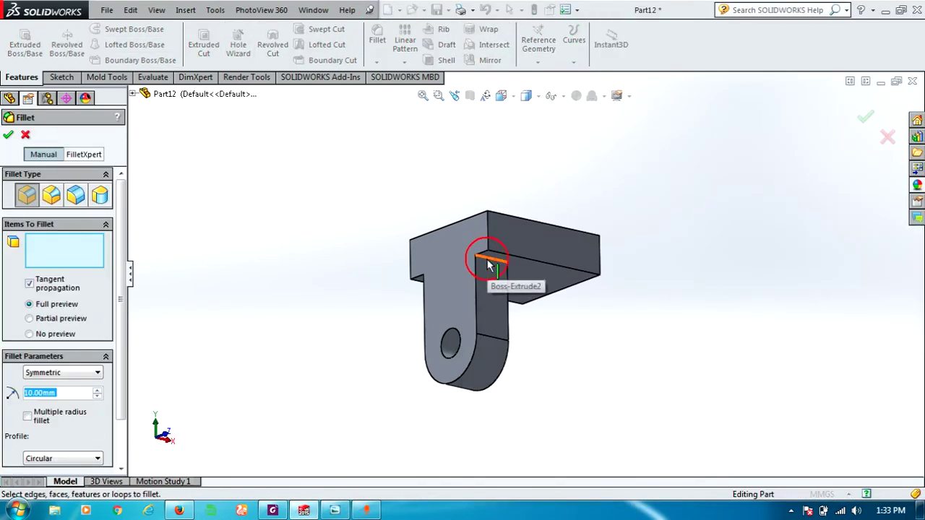
pyautogui.click(489, 264)
pyautogui.moveTo(411, 354)
pyautogui.mouseDown(button='middle')
pyautogui.moveTo(532, 282)
pyautogui.moveTo(531, 254)
pyautogui.mouseUp(button='middle')
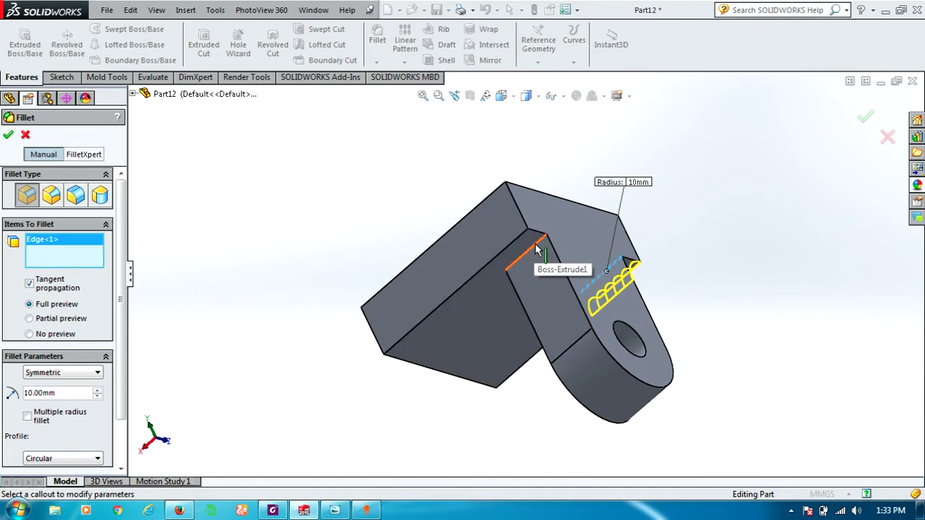
pyautogui.click(535, 251)
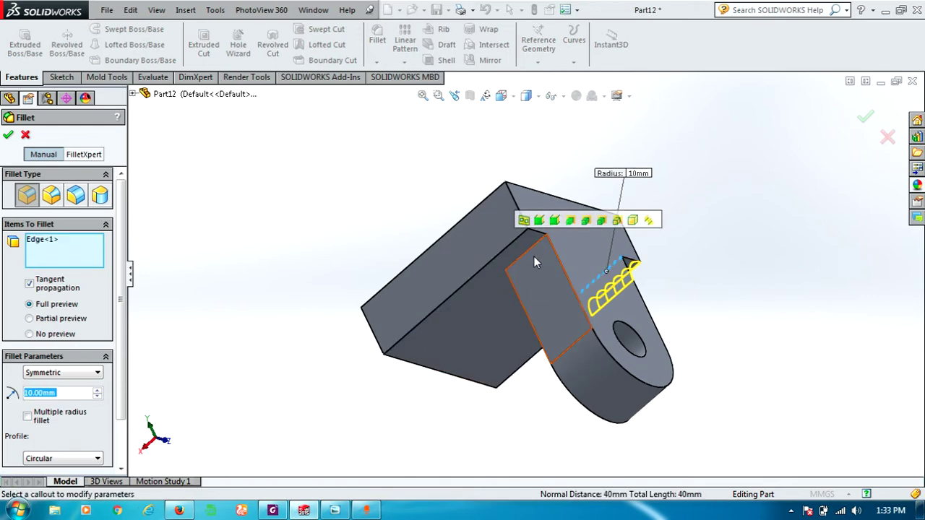
pyautogui.click(530, 250)
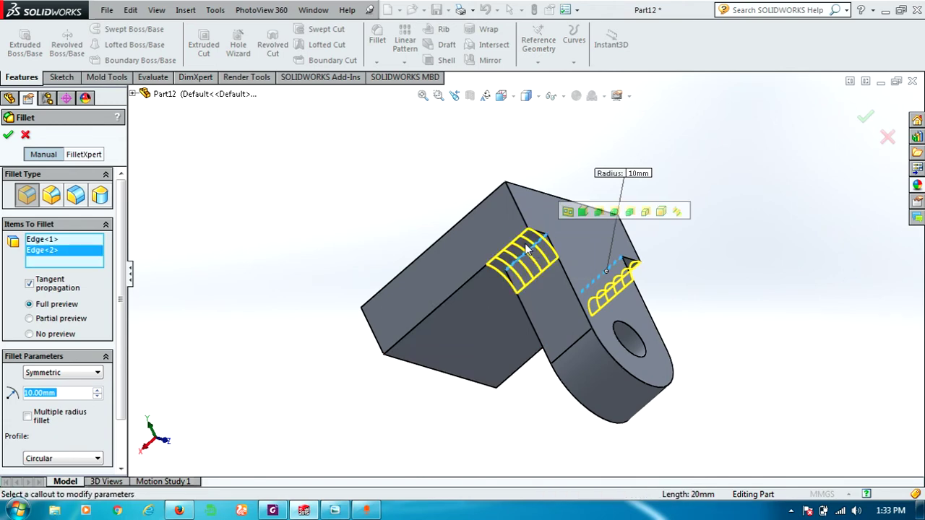
pyautogui.click(8, 137)
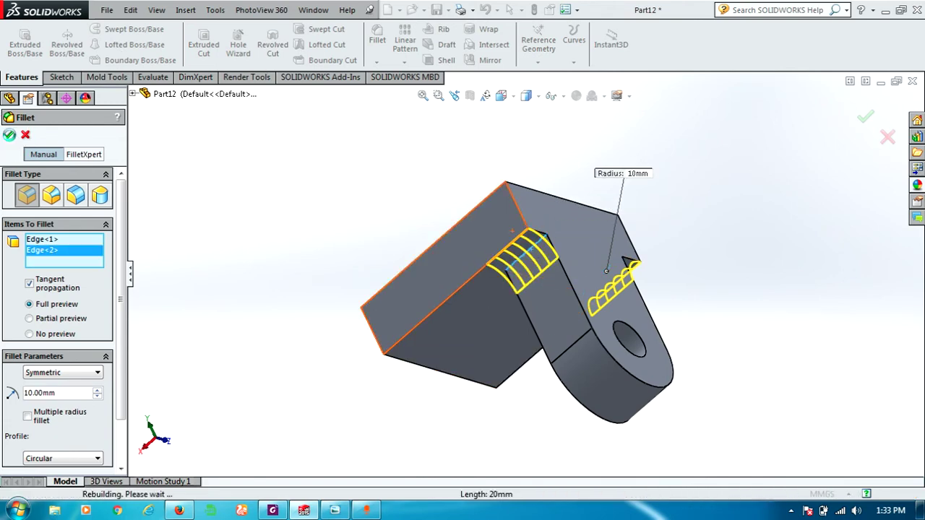
pyautogui.moveTo(733, 204)
pyautogui.mouseDown(button='middle')
pyautogui.moveTo(673, 247)
pyautogui.moveTo(599, 340)
pyautogui.moveTo(603, 265)
pyautogui.moveTo(532, 200)
pyautogui.moveTo(624, 193)
pyautogui.moveTo(642, 313)
pyautogui.moveTo(599, 325)
pyautogui.moveTo(389, 493)
pyautogui.mouseUp(button='middle')
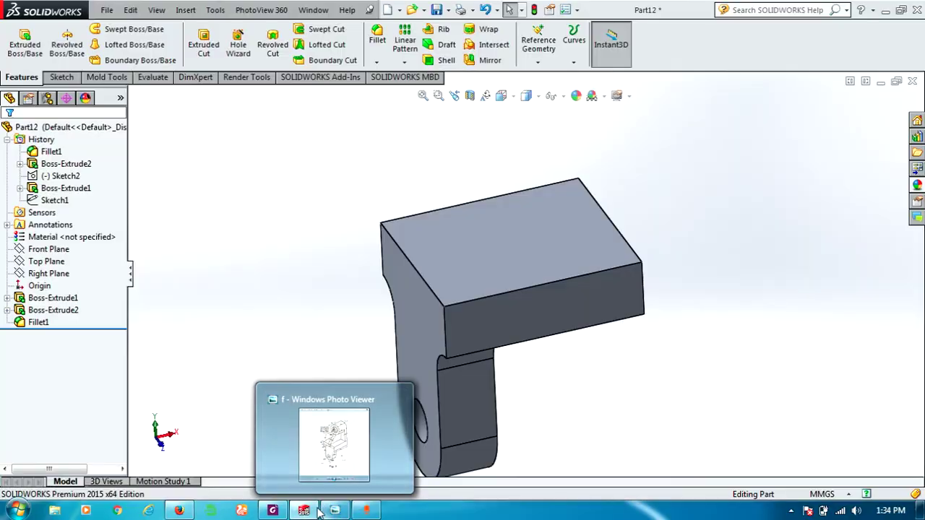
pyautogui.click(329, 512)
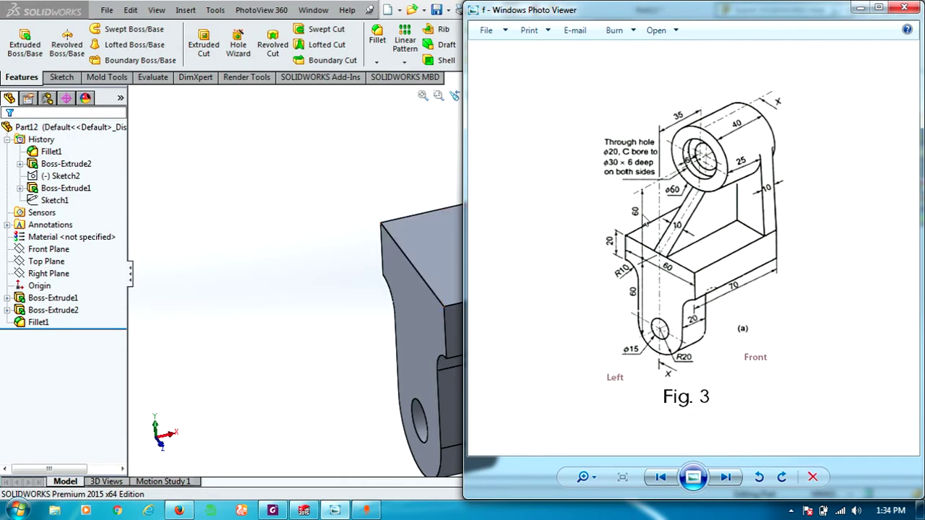
pyautogui.click(323, 196)
pyautogui.moveTo(671, 195)
pyautogui.mouseDown(button='middle')
pyautogui.moveTo(629, 252)
pyautogui.moveTo(591, 271)
pyautogui.moveTo(508, 233)
pyautogui.mouseUp(button='middle')
# - Start a sketch on the block's end face and draw a radius 30 circle above the block
pyautogui.click(533, 243)
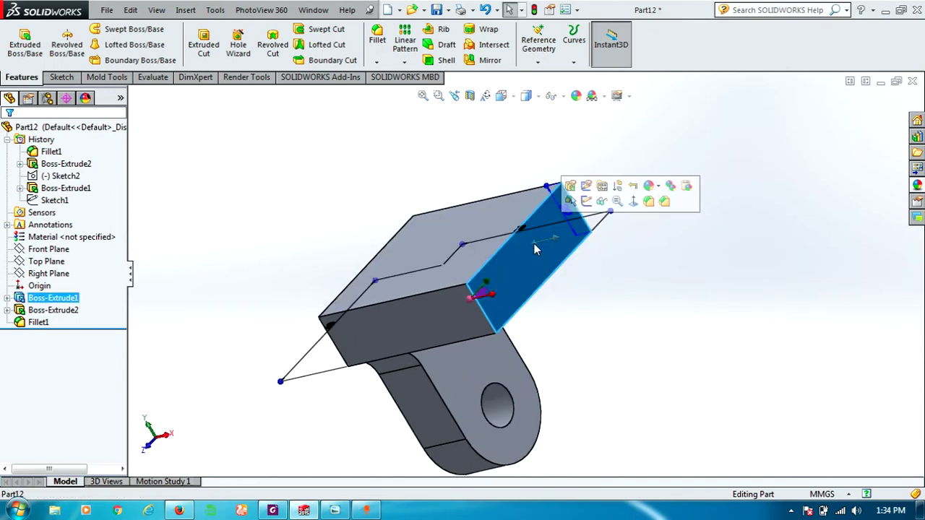
pyautogui.click(586, 201)
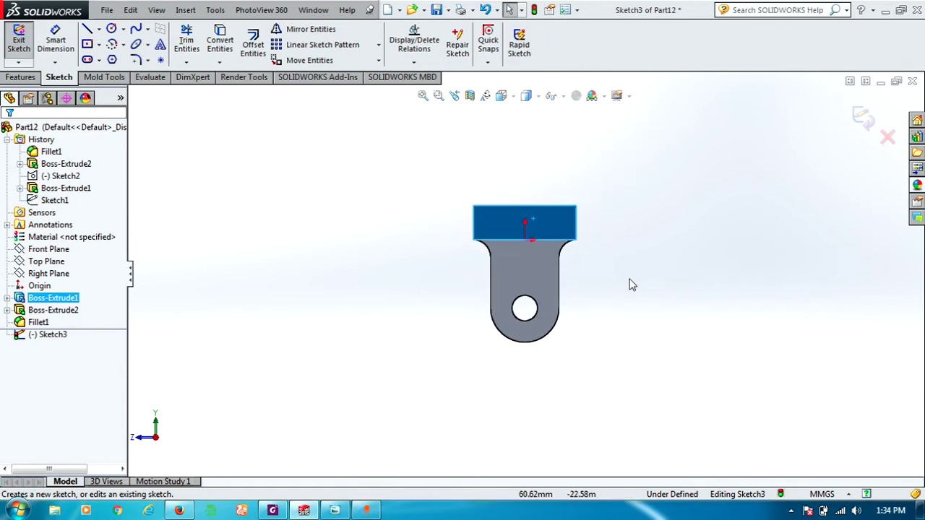
pyautogui.click(112, 28)
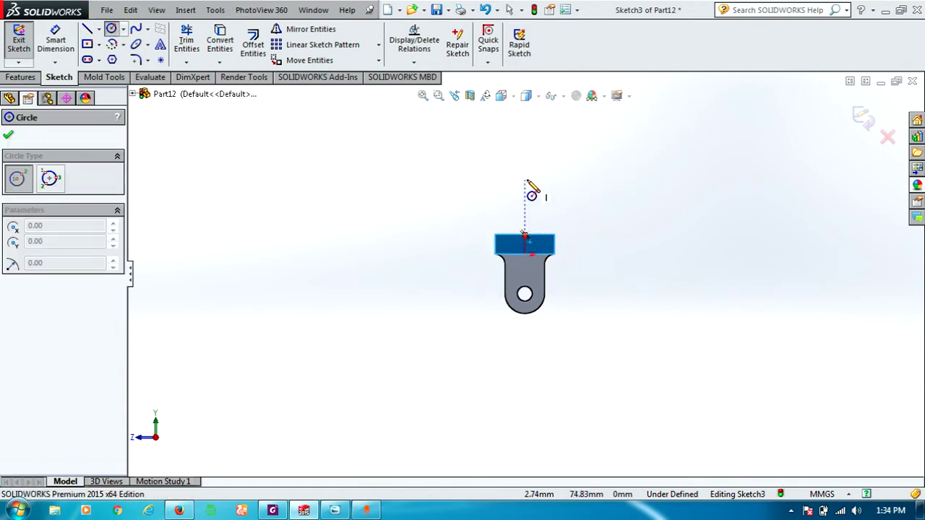
pyautogui.moveTo(525, 170); pyautogui.dragTo(535, 180)
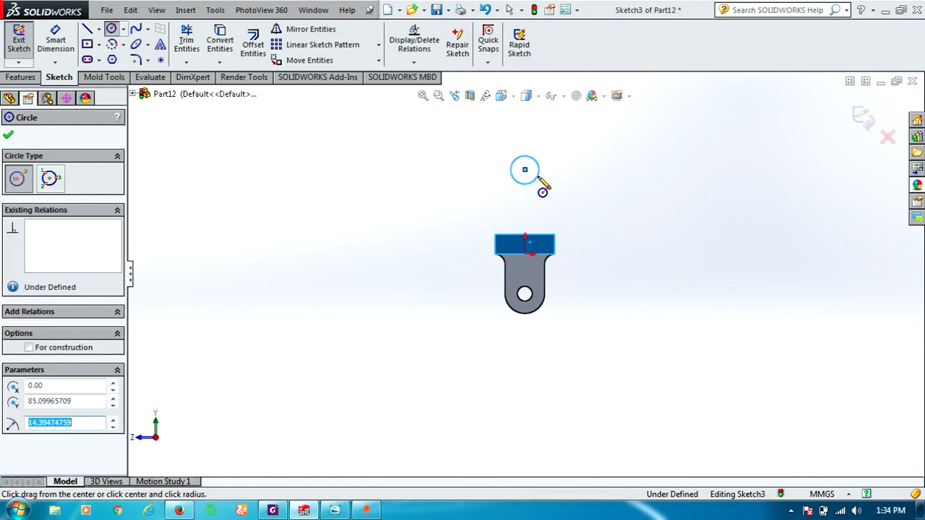
pyautogui.write('30.00')
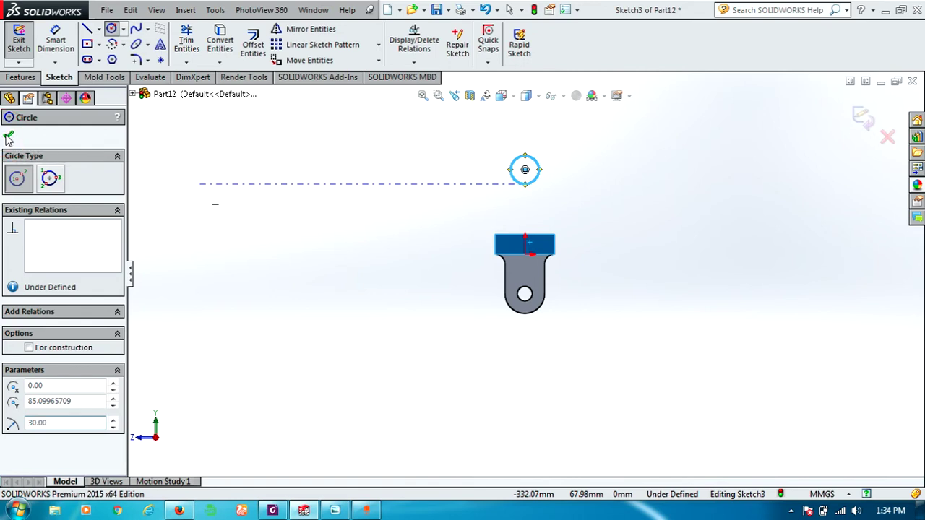
pyautogui.click(9, 136)
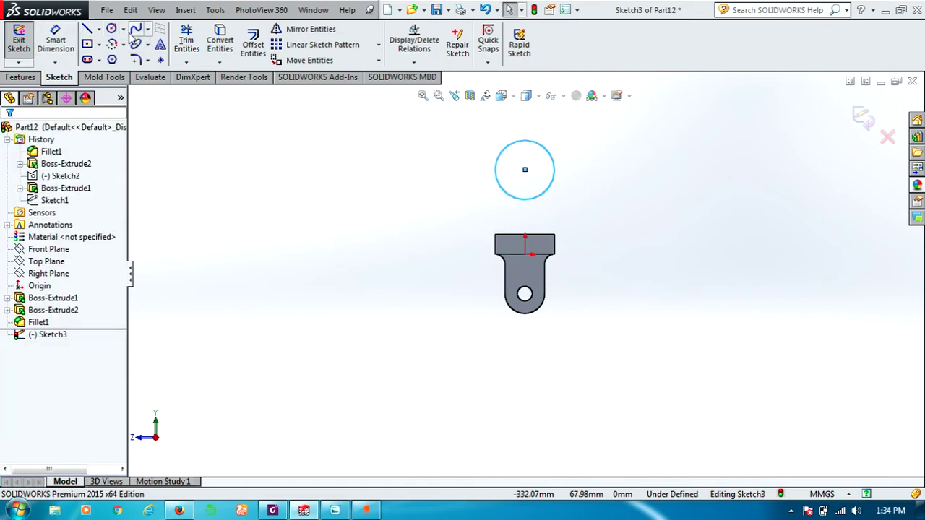
# - Add a concentric inner circle of radius 10
pyautogui.click(112, 29)
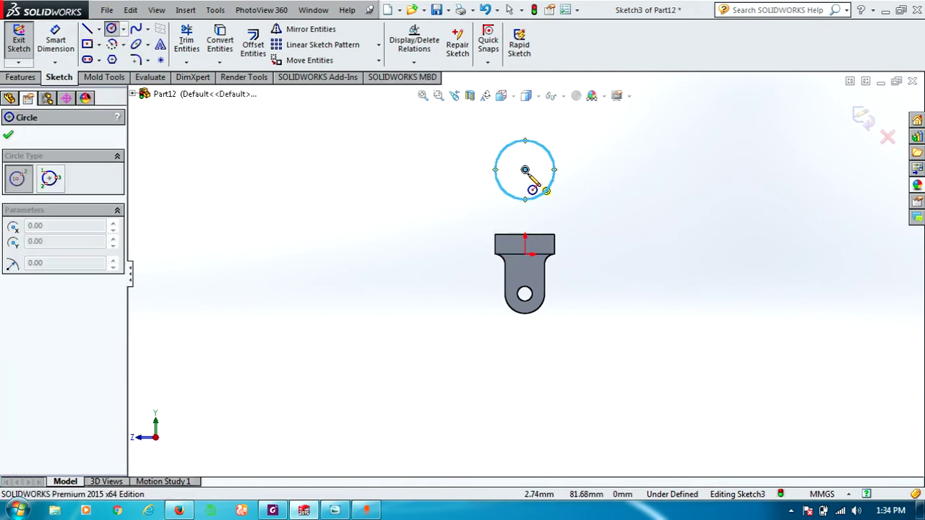
pyautogui.click(334, 510)
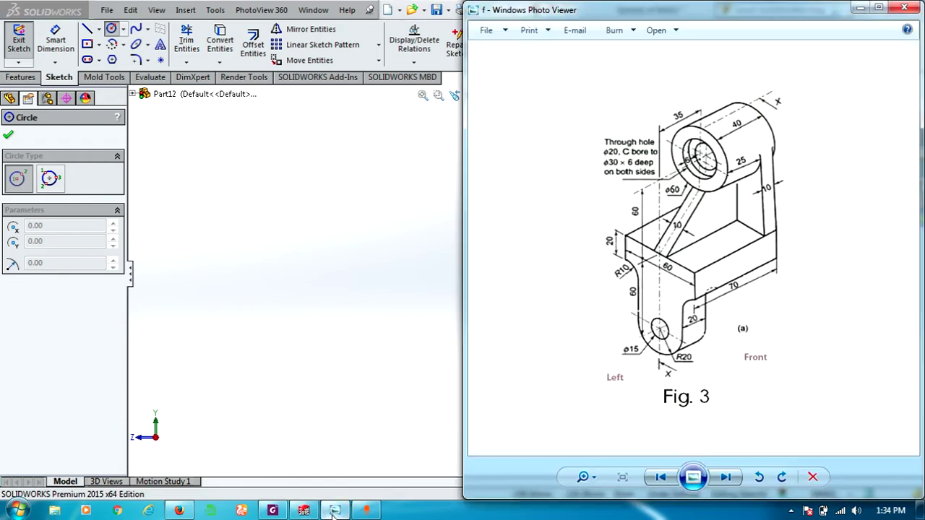
pyautogui.click(335, 510)
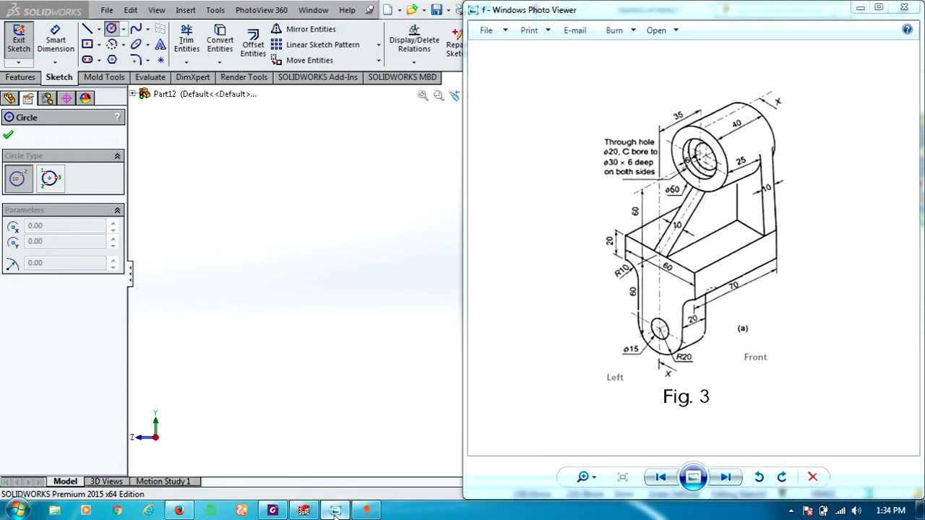
pyautogui.click(525, 171)
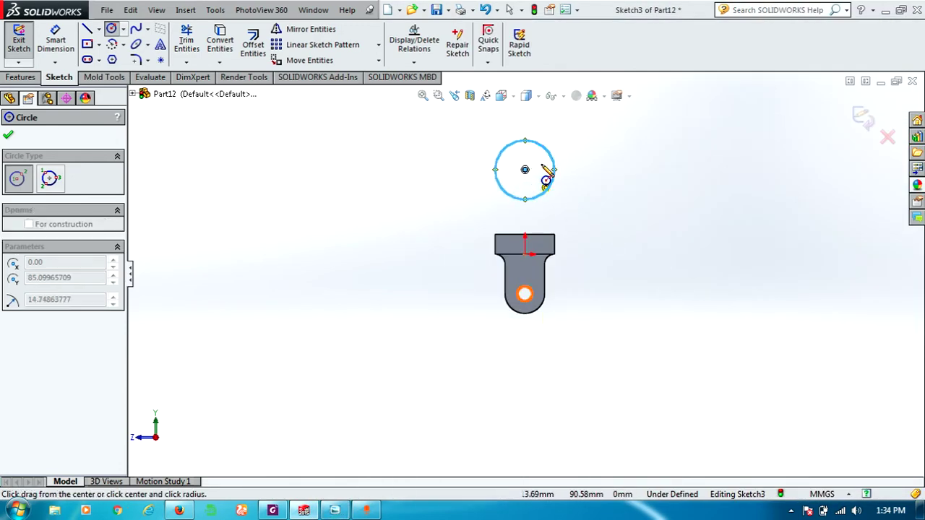
pyautogui.click(543, 174)
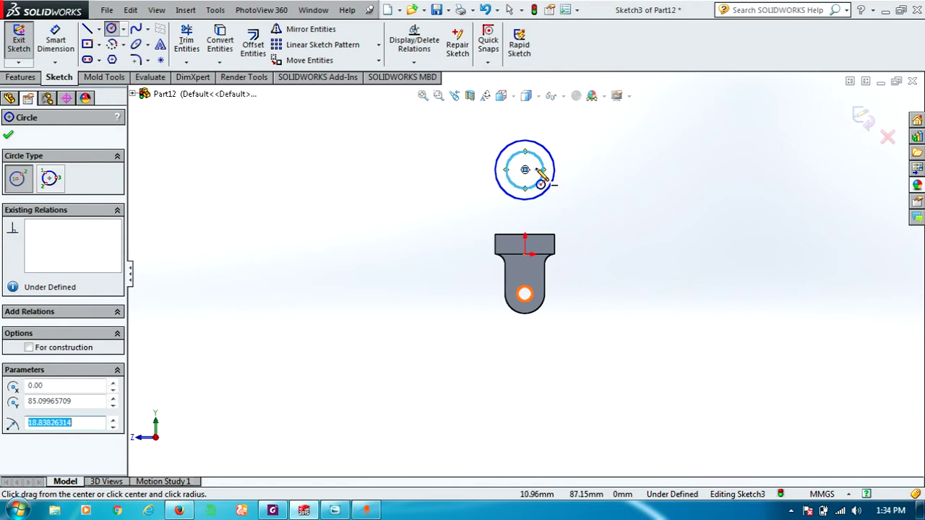
pyautogui.write('10.00')
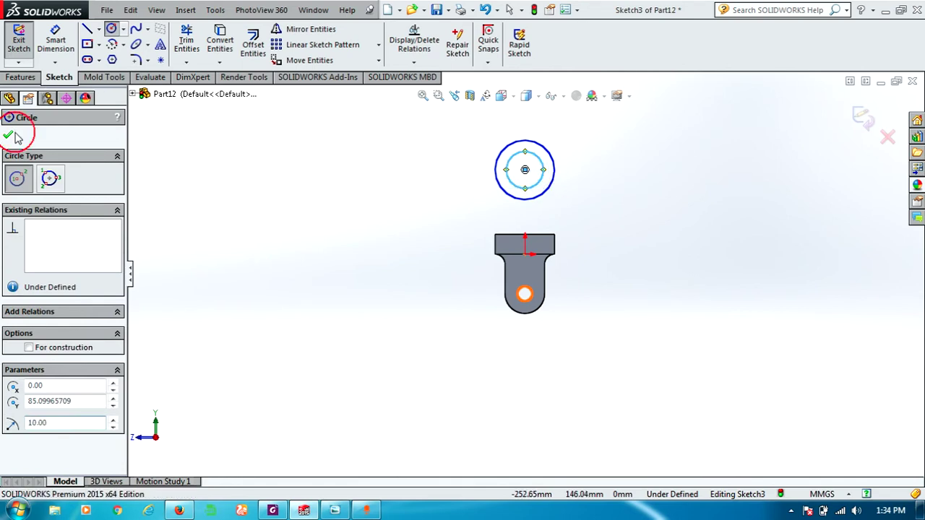
pyautogui.click(8, 134)
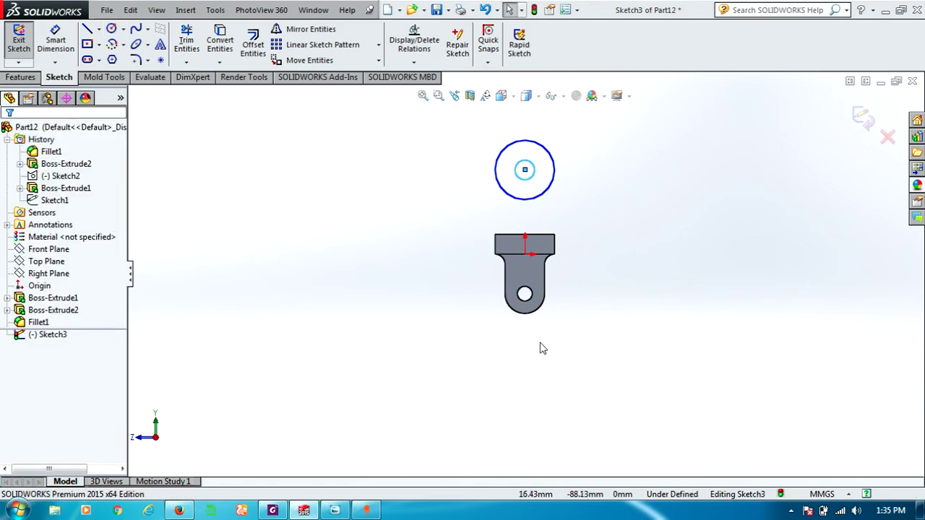
pyautogui.moveTo(495, 330); pyautogui.dragTo(543, 353, button='middle')
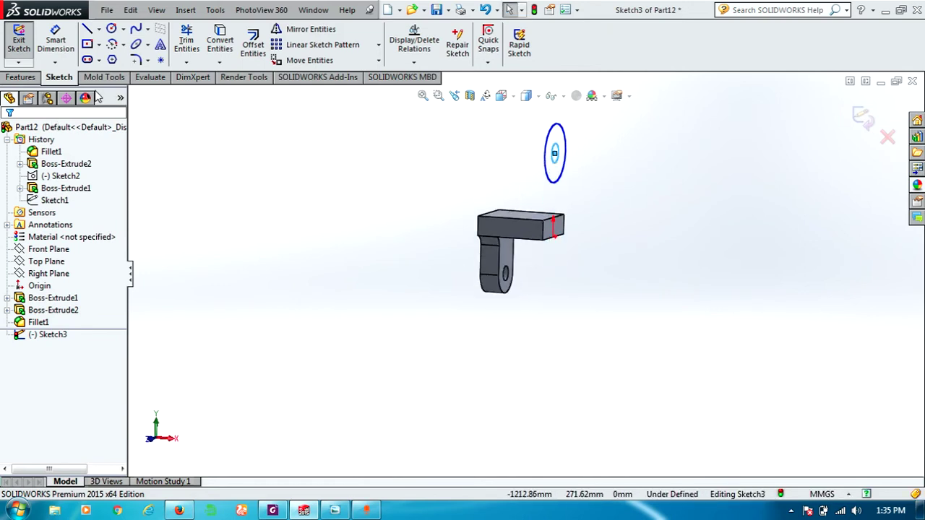
pyautogui.click(24, 78)
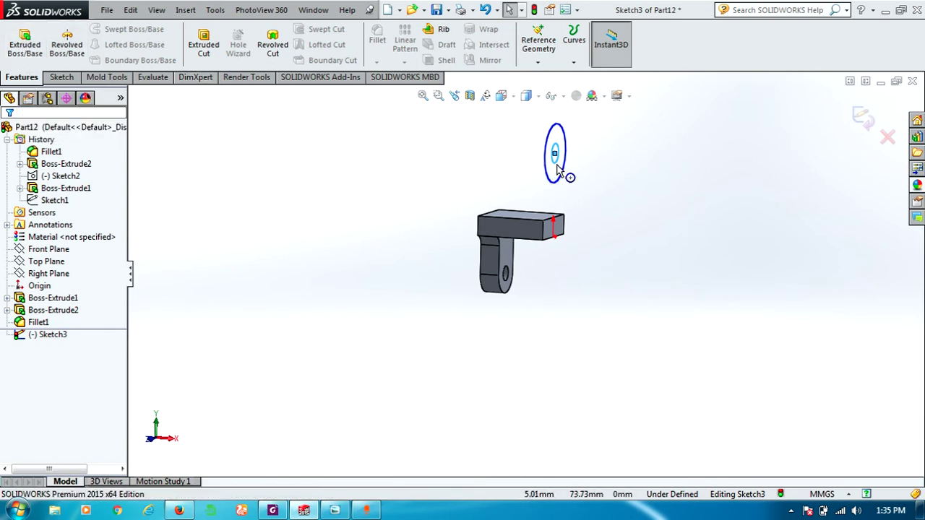
# - Start a boss extrusion of the hub circles, checking the reference drawing, and enable Direction 2
pyautogui.click(24, 40)
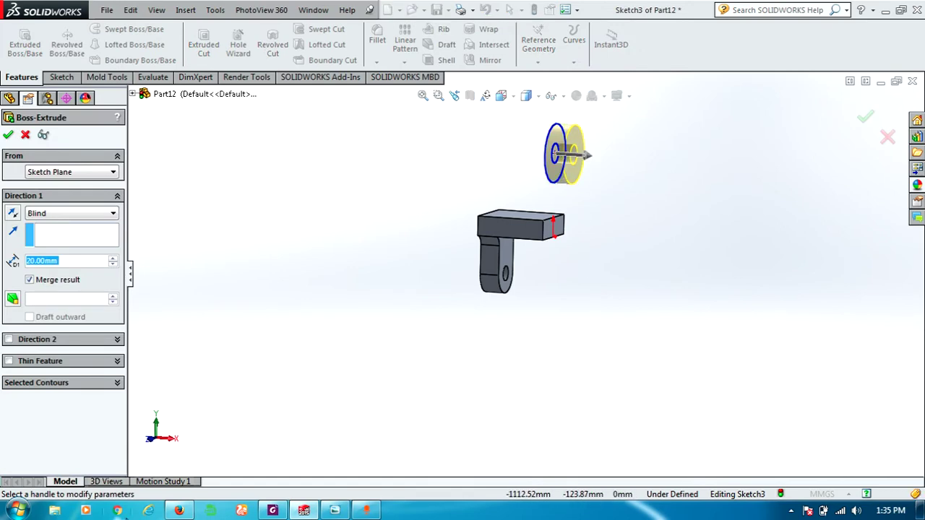
pyautogui.click(334, 510)
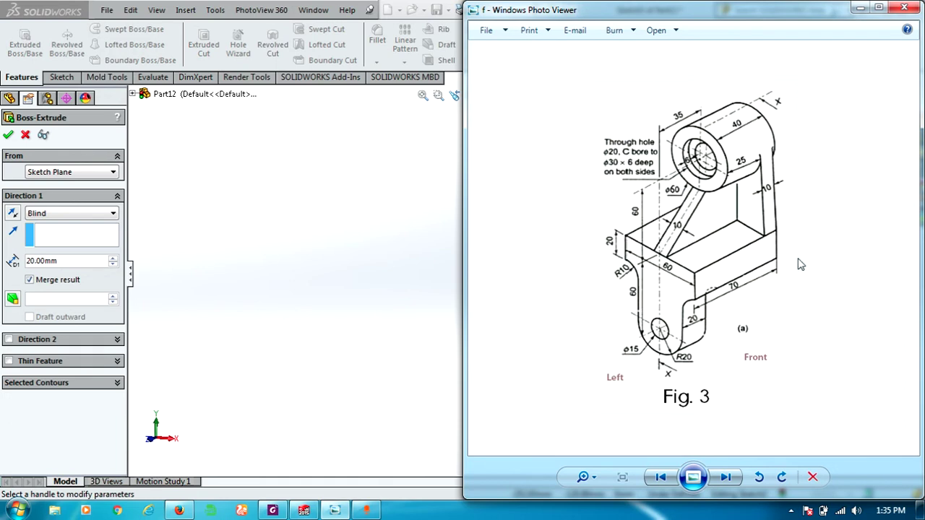
pyautogui.click(302, 511)
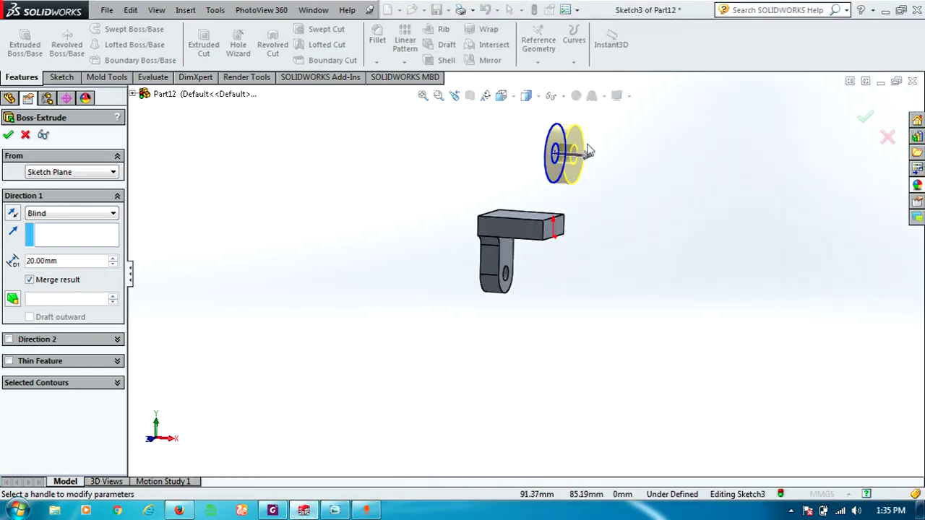
pyautogui.moveTo(612, 169); pyautogui.dragTo(668, 246, button='middle')
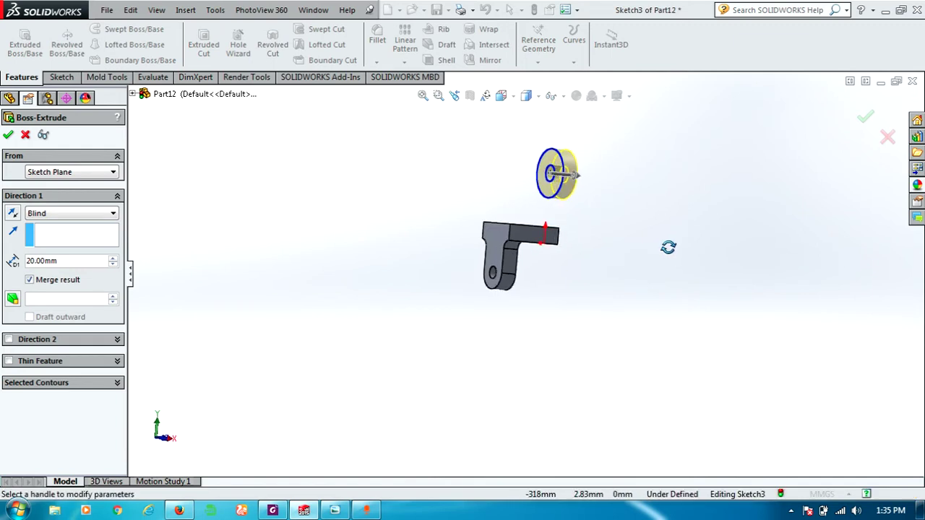
pyautogui.click(9, 340)
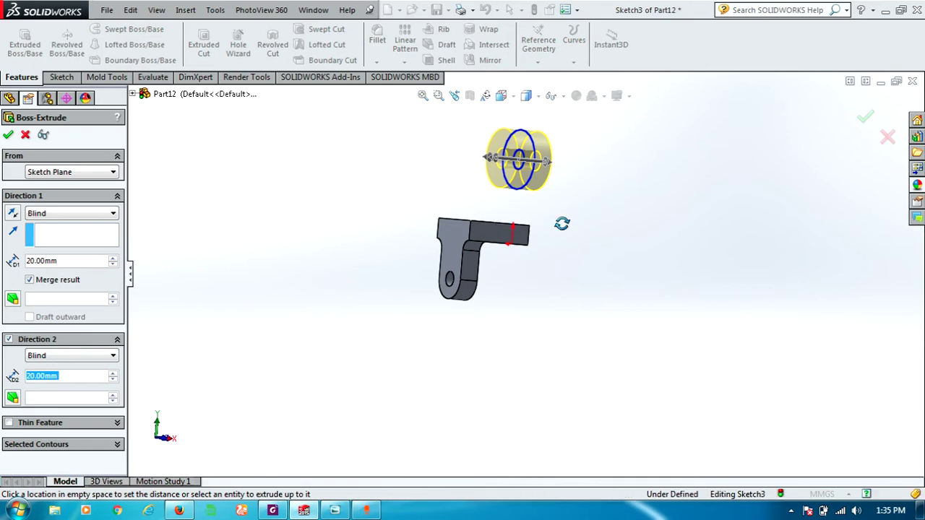
pyautogui.moveTo(553, 224); pyautogui.dragTo(540, 147, button='middle')
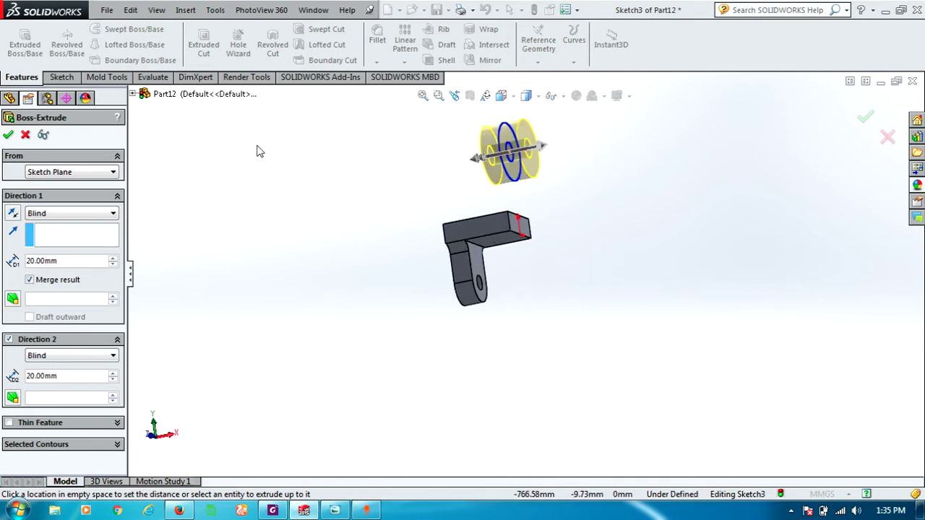
# - Set Direction 1 to 5 mm and Direction 2 to 35 mm, then accept the hub extrusion
pyautogui.doubleClick(56, 258)
pyautogui.write('5')
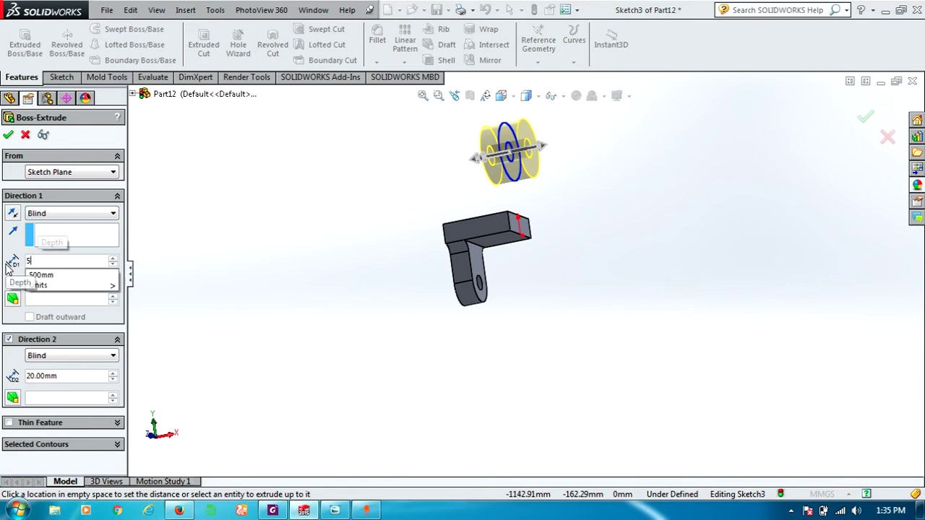
pyautogui.click(61, 378)
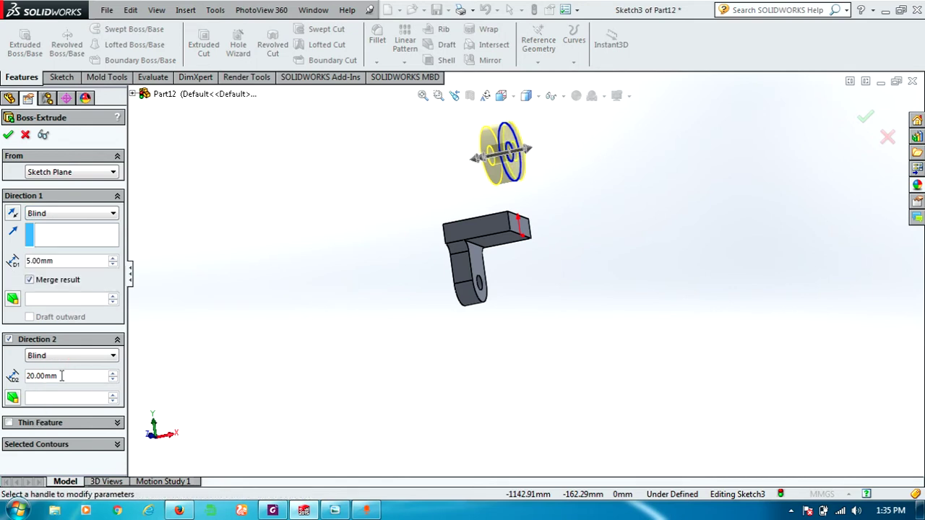
pyautogui.doubleClick(63, 377)
pyautogui.write('35')
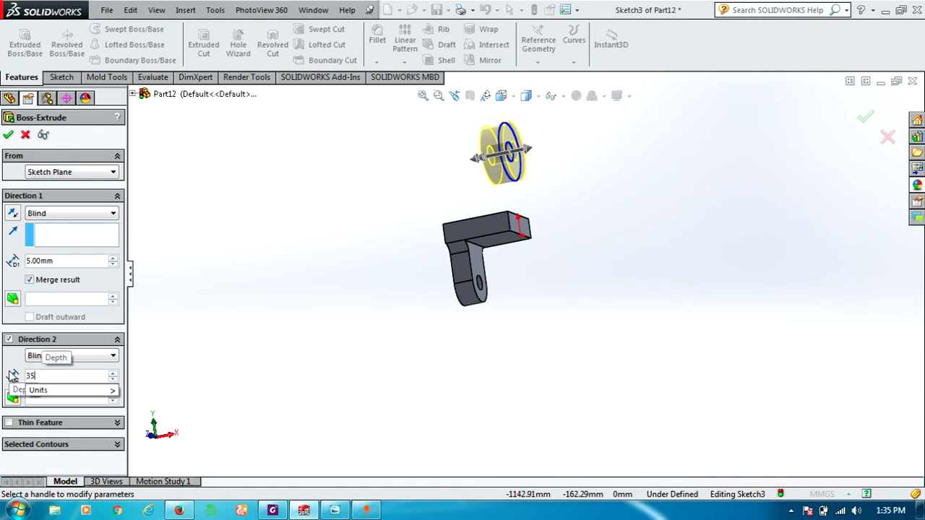
pyautogui.press('Return')
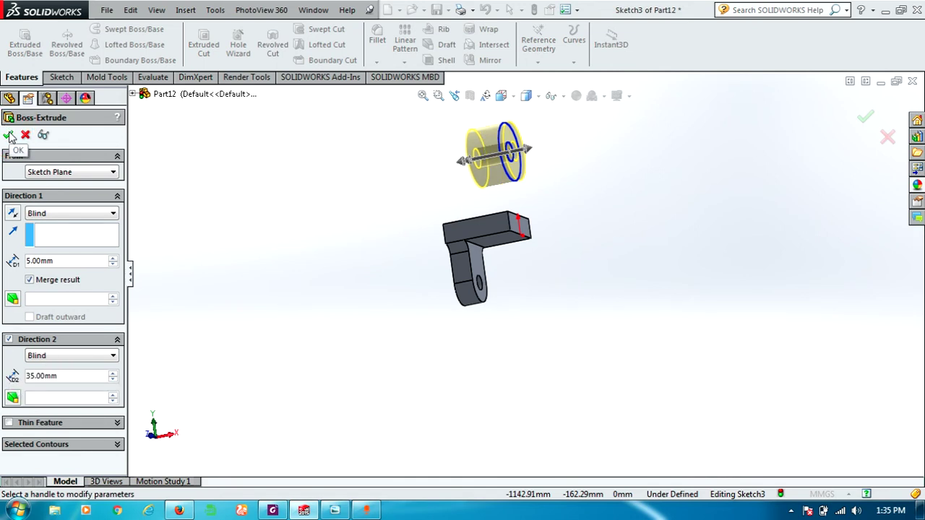
pyautogui.click(8, 136)
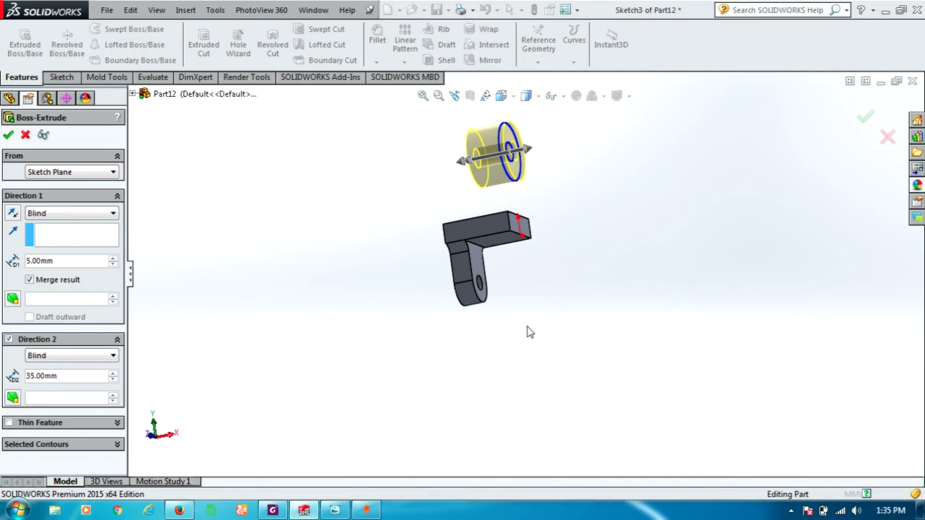
# - Check the drawing's counterbore details, then open Sketch4 on the hub's flat front face
pyautogui.click(588, 284)
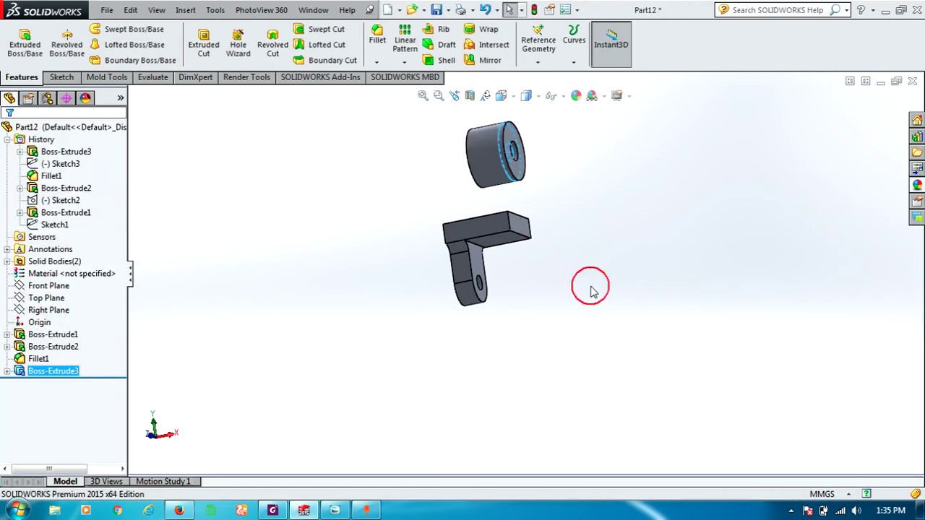
pyautogui.moveTo(588, 284); pyautogui.dragTo(691, 328, button='middle')
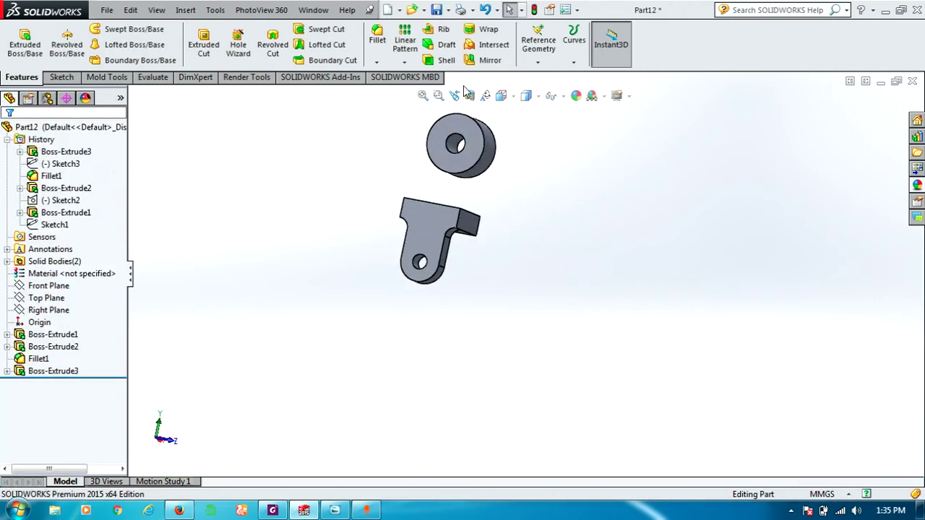
pyautogui.scroll(-3, 498, 141)
pyautogui.scroll(-2, 498, 141)
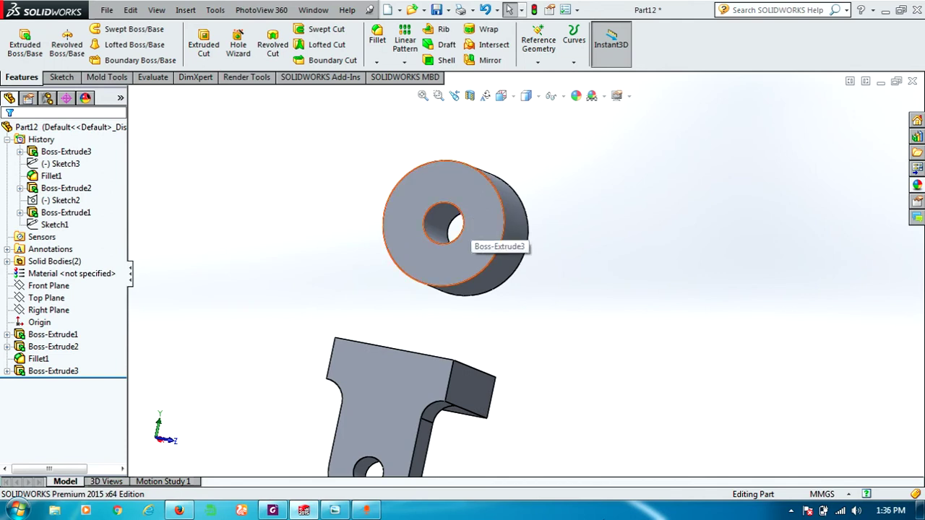
pyautogui.click(335, 511)
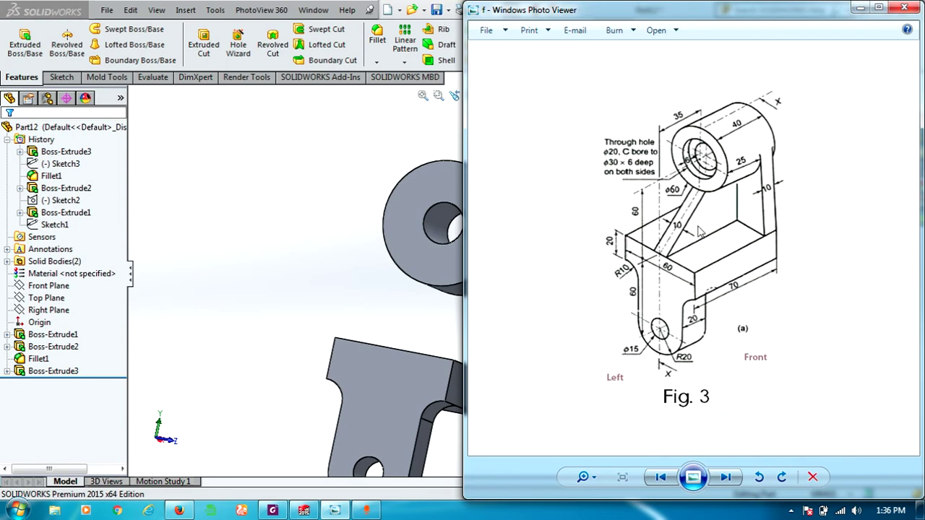
pyautogui.click(323, 232)
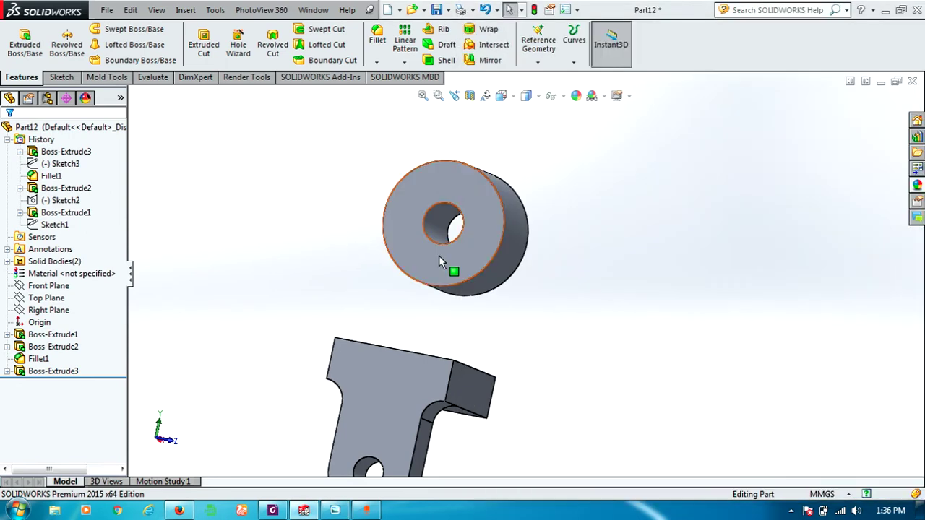
pyautogui.click(442, 254)
pyautogui.click(495, 213)
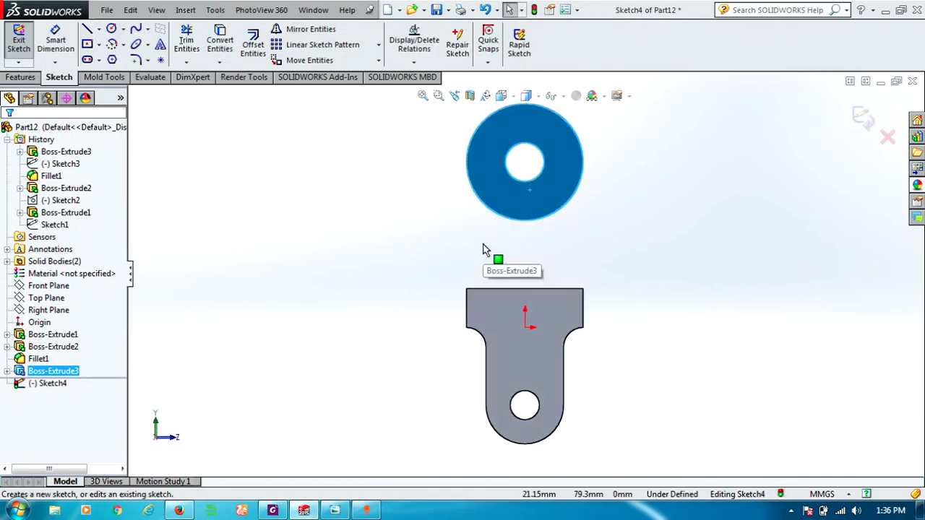
# - Draw a circle concentric with the hub bore and dimension it to Ø30 mm
pyautogui.click(112, 29)
pyautogui.click(524, 162)
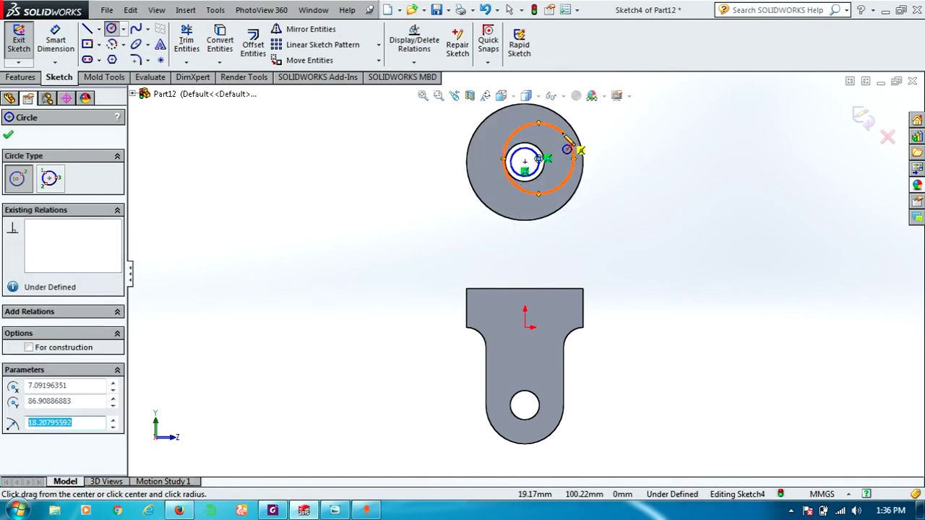
pyautogui.click(565, 140)
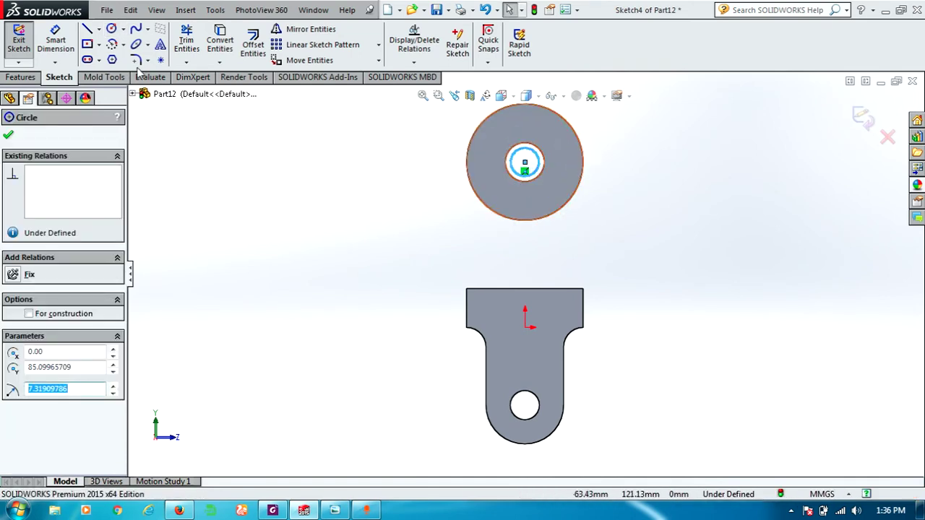
pyautogui.click(52, 44)
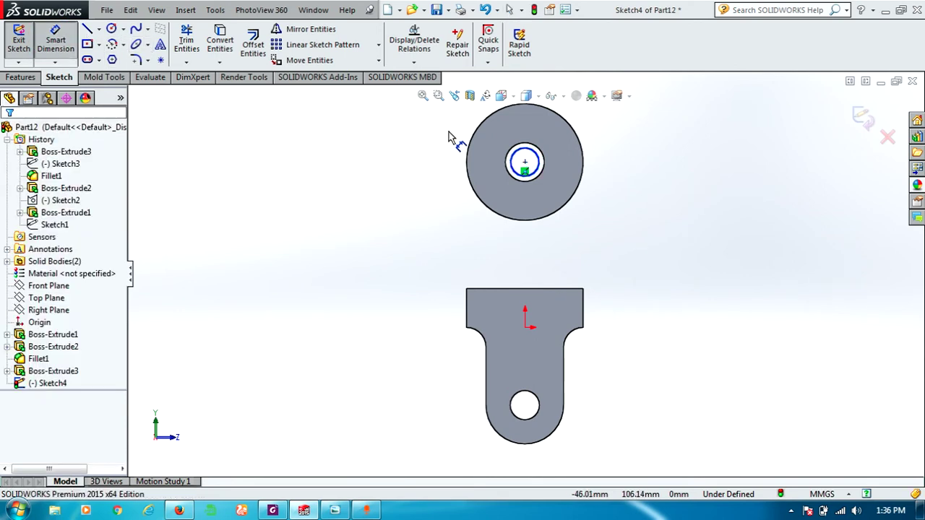
pyautogui.click(524, 146)
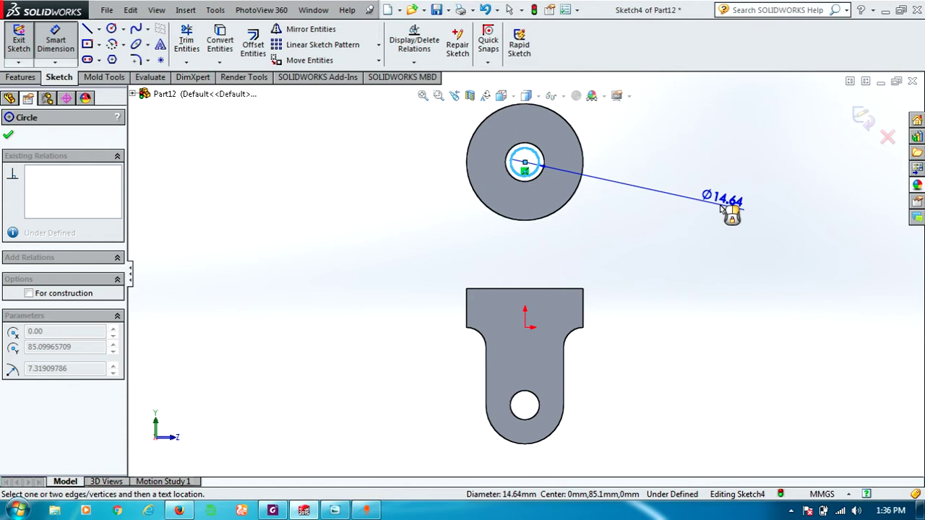
pyautogui.click(723, 210)
pyautogui.write('30')
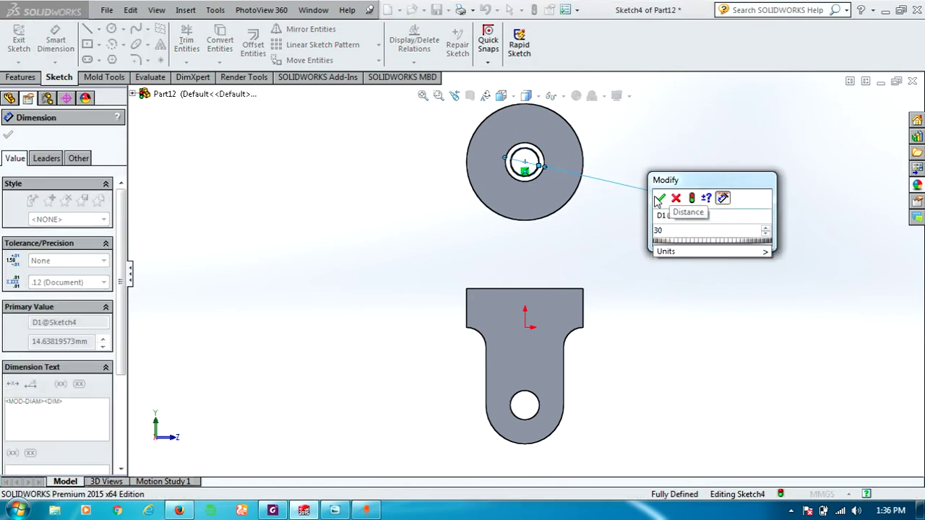
pyautogui.click(658, 199)
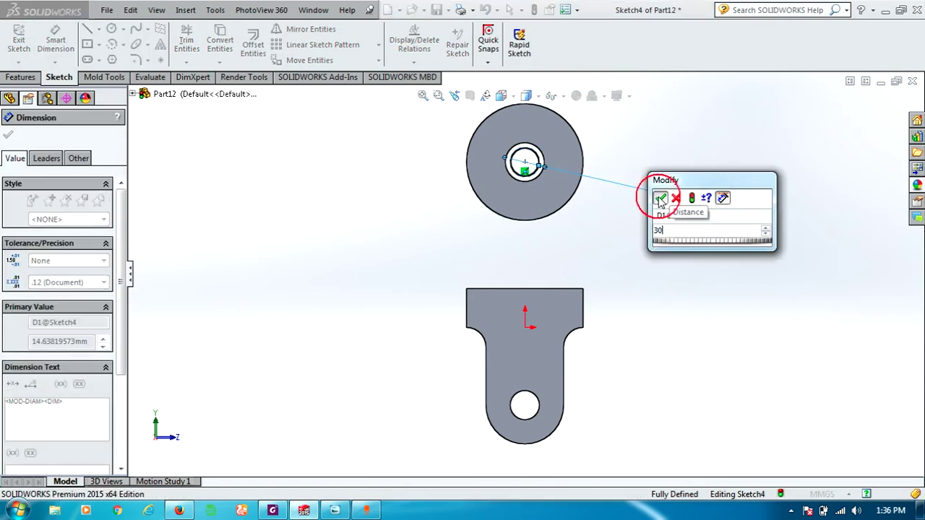
pyautogui.click(20, 78)
pyautogui.doubleClick(20, 78)
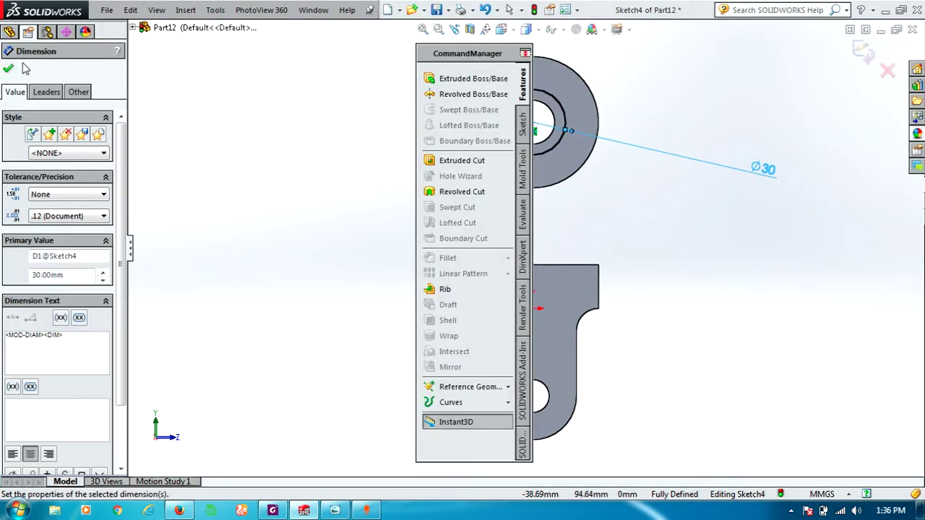
pyautogui.doubleClick(466, 53)
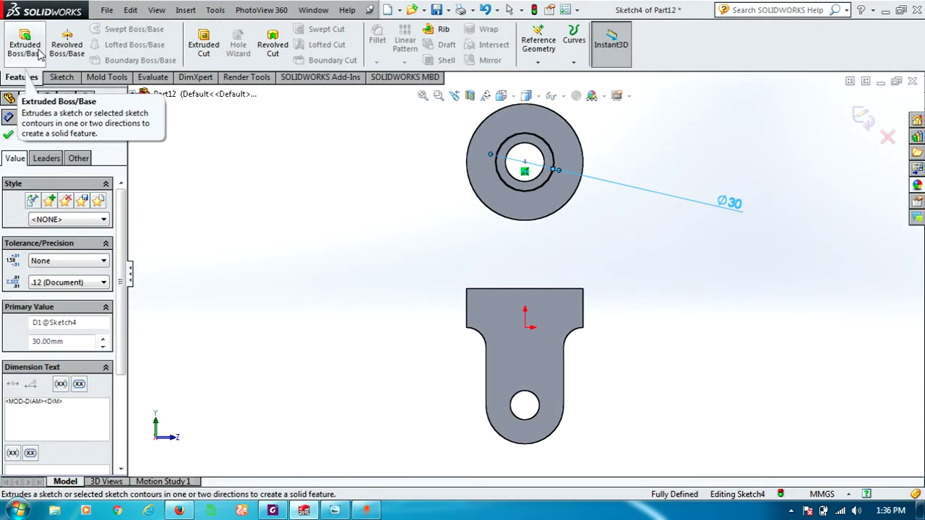
# - Cut the Ø30 counterbore 6 mm deep into the hub face as Cut-Extrude1
pyautogui.click(203, 42)
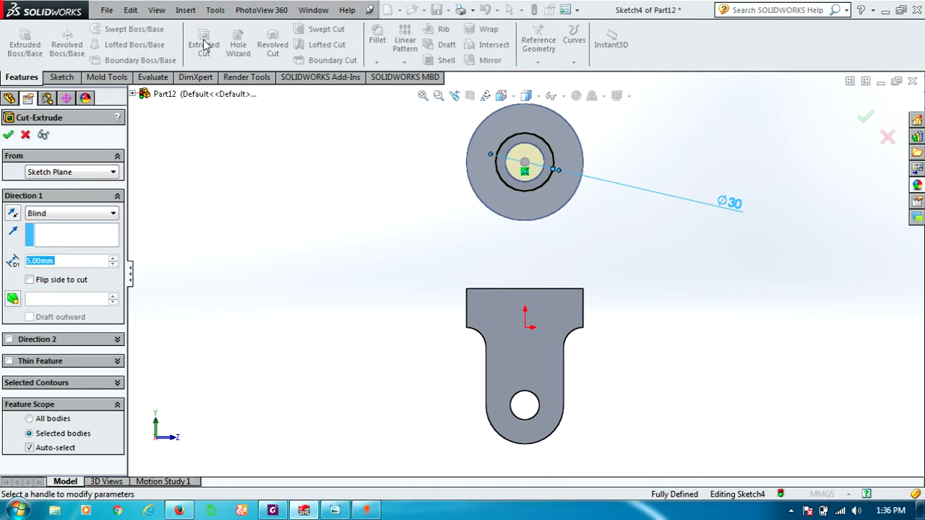
pyautogui.click(334, 510)
pyautogui.click(334, 511)
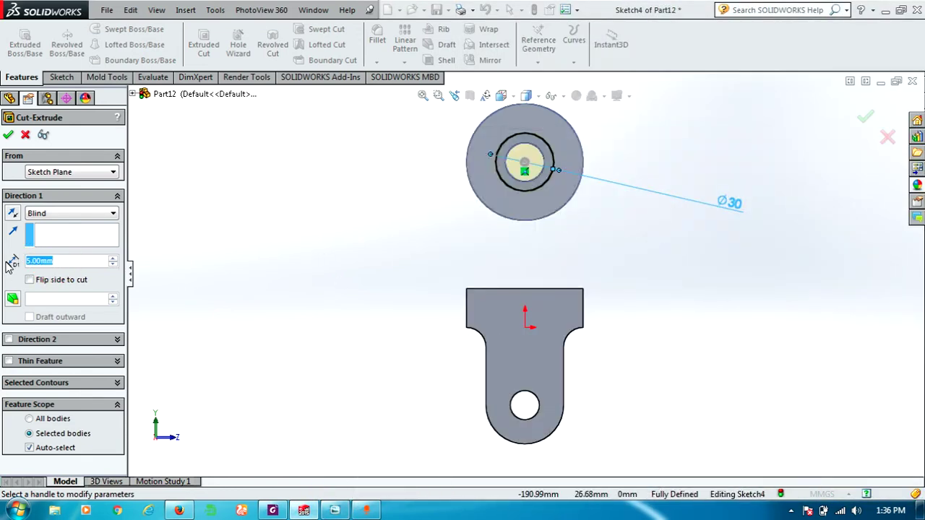
pyautogui.write('6')
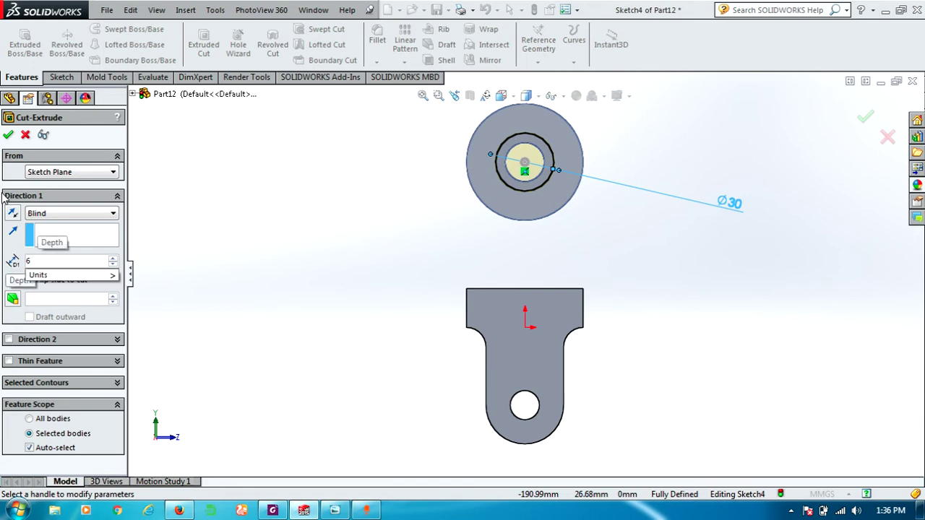
pyautogui.press('Return')
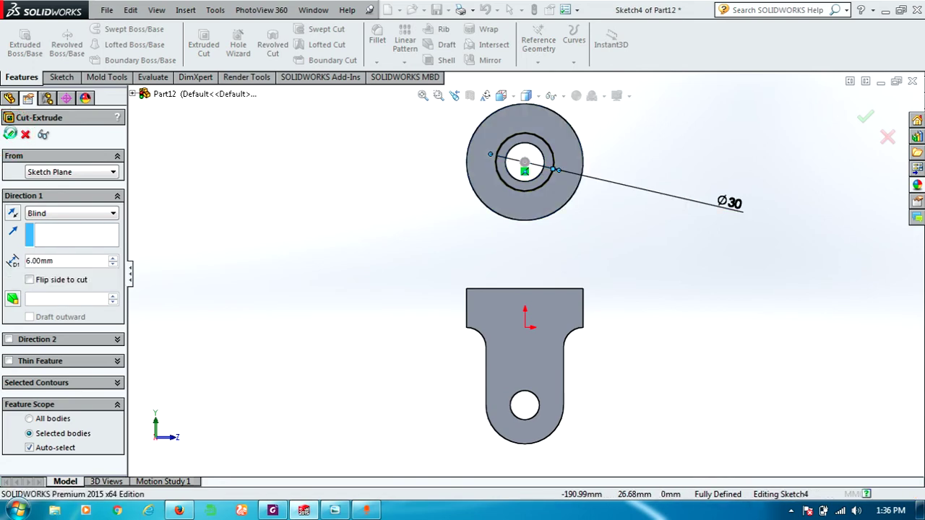
pyautogui.click(9, 135)
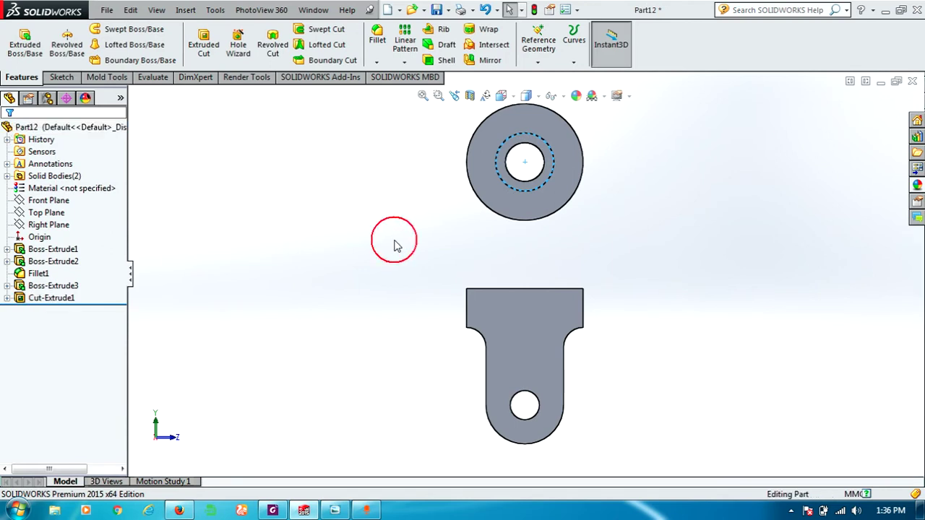
# - Compare the model against Fig. 3, then open Sketch5 on the base block's top face
pyautogui.moveTo(399, 239)
pyautogui.mouseDown(button='middle')
pyautogui.moveTo(671, 291)
pyautogui.moveTo(578, 298)
pyautogui.moveTo(585, 304)
pyautogui.mouseUp(button='middle')
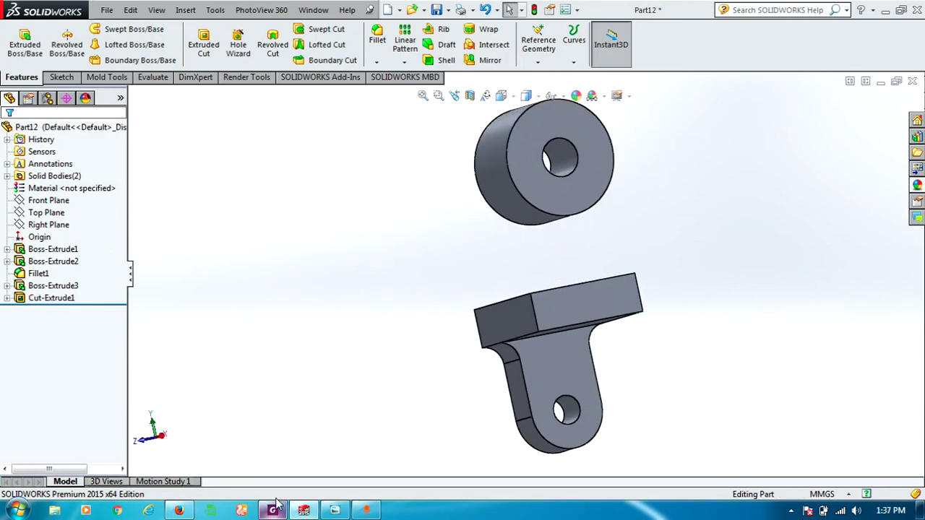
pyautogui.click(334, 510)
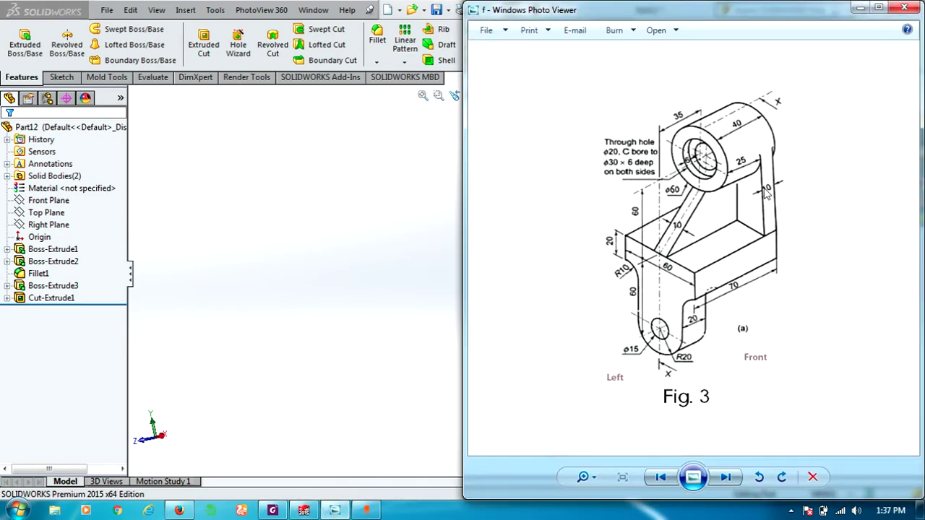
pyautogui.click(282, 226)
pyautogui.moveTo(643, 268); pyautogui.dragTo(555, 310, button='middle')
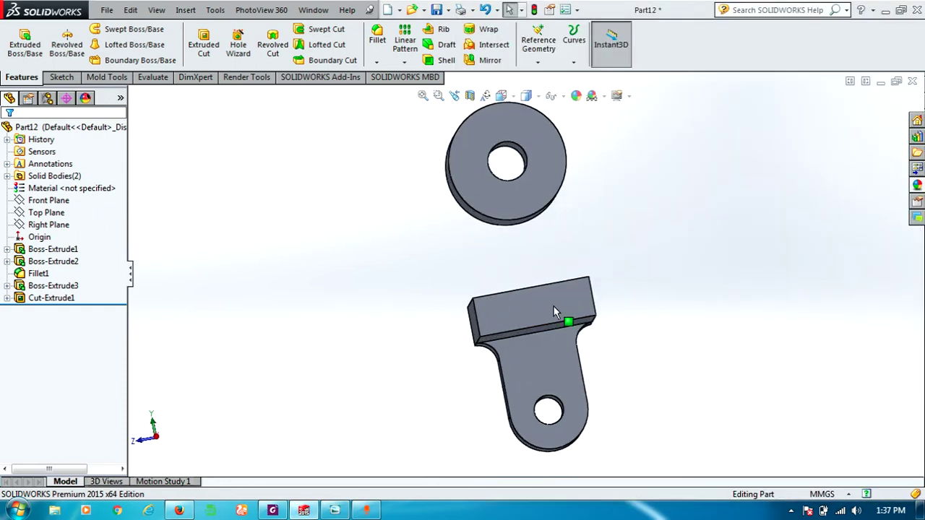
pyautogui.click(543, 307)
pyautogui.click(595, 263)
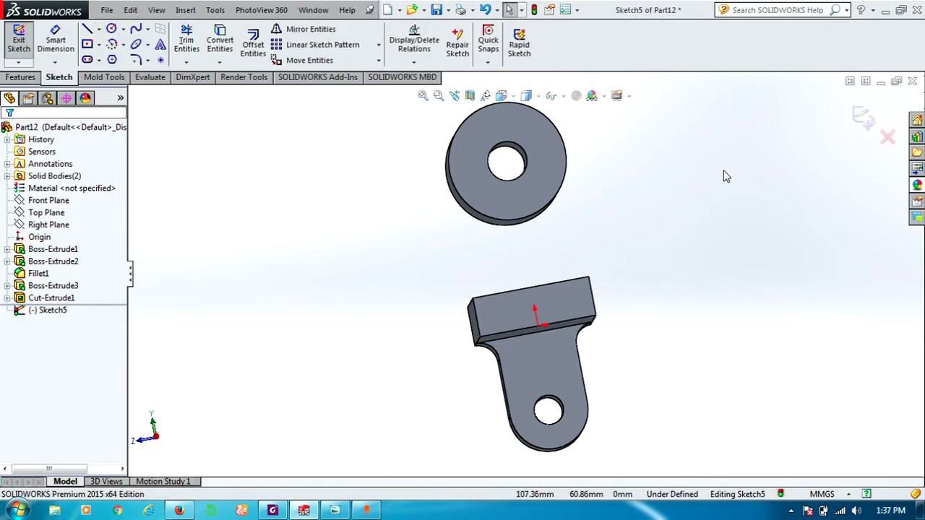
# - View the sketch face-on and convert the hub circle and block top edge into sketch entities
pyautogui.hotkey('ctrl', '8')
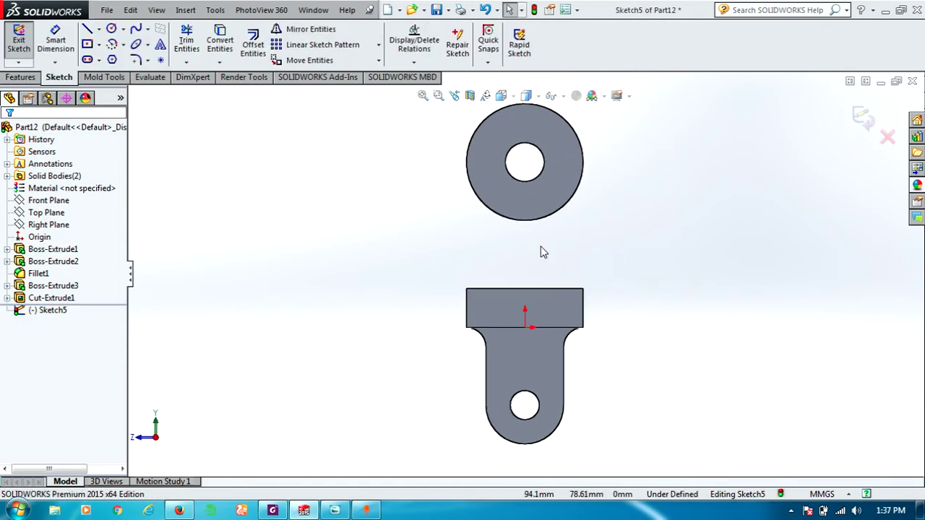
pyautogui.click(536, 220)
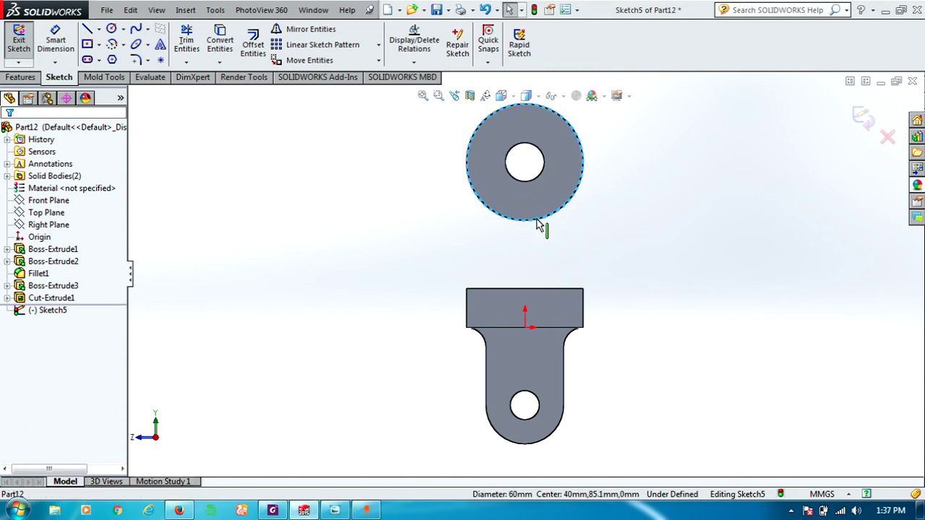
pyautogui.click(221, 43)
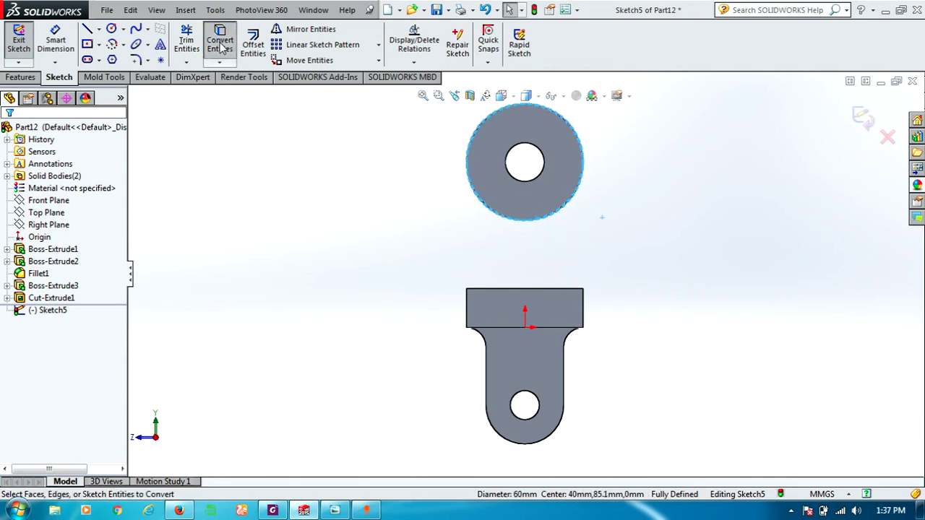
pyautogui.click(516, 290)
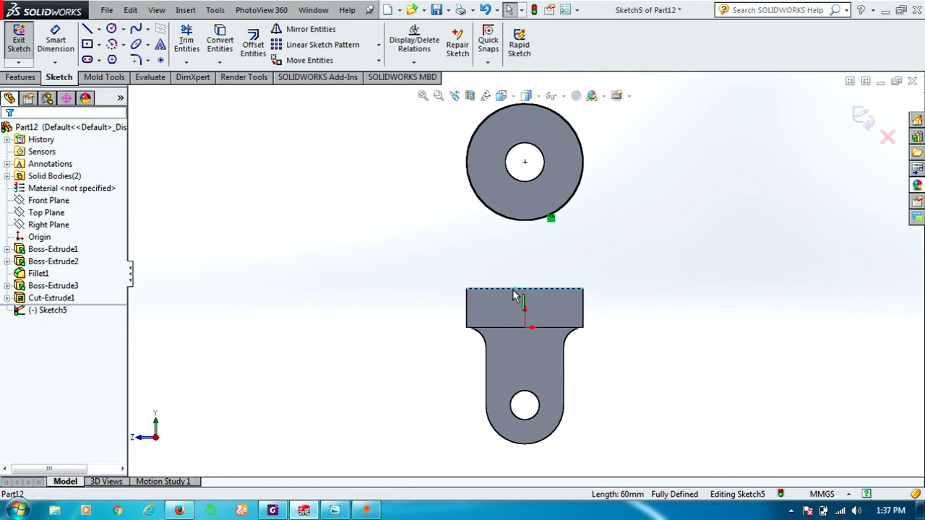
pyautogui.click(219, 37)
# - Draw two vertical lines from the block's top corners up to the hub circle's sides
pyautogui.click(87, 29)
pyautogui.click(305, 202)
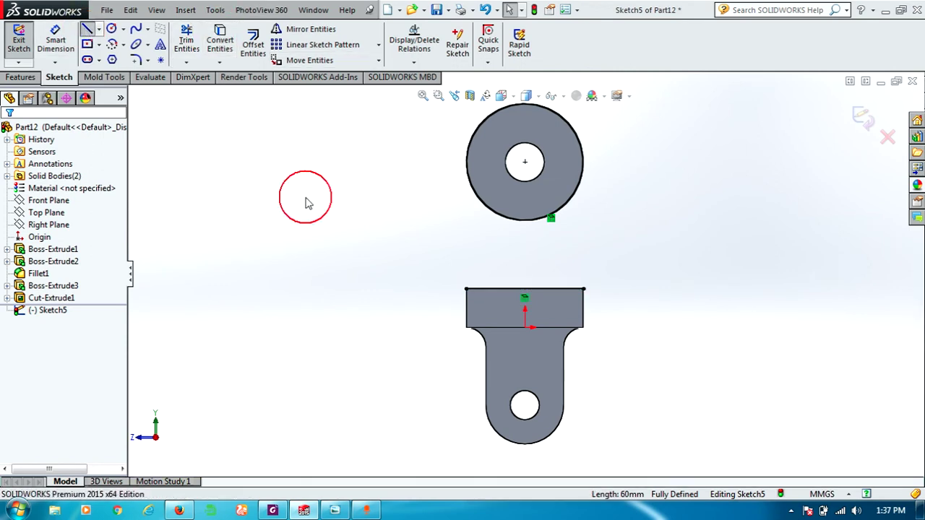
pyautogui.click(466, 289)
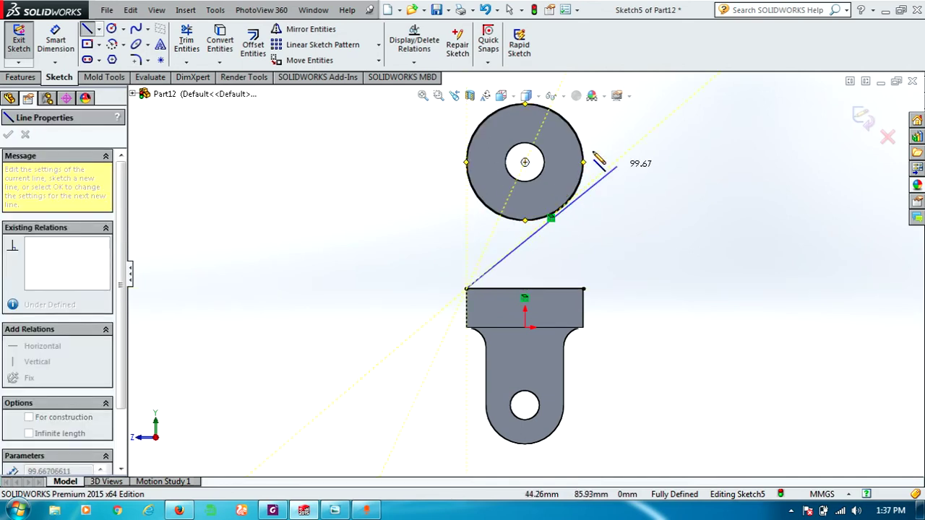
pyautogui.click(466, 162)
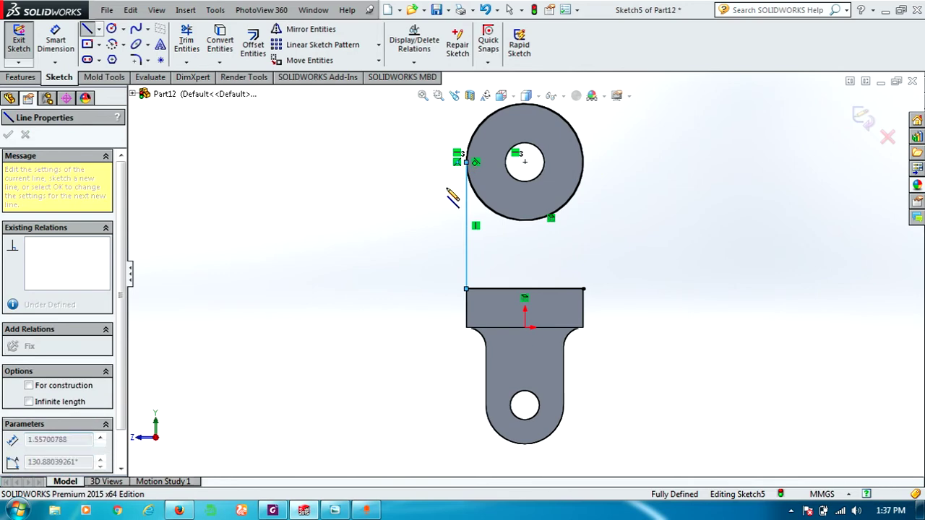
pyautogui.rightClick(527, 190)
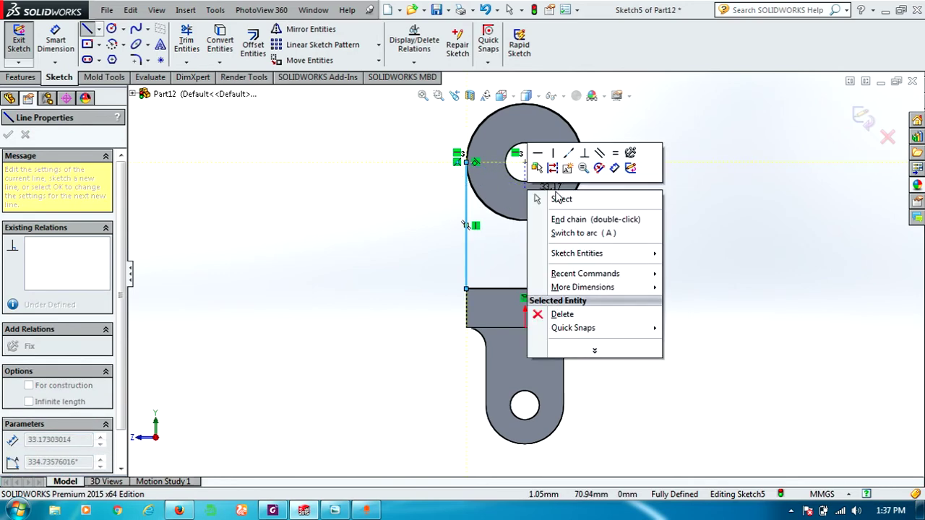
pyautogui.click(398, 177)
pyautogui.press('Escape')
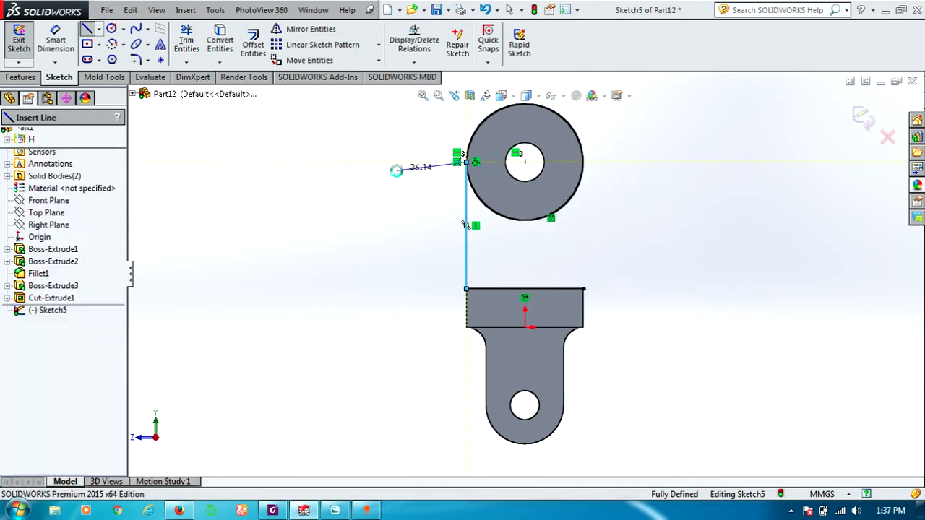
pyautogui.click(86, 29)
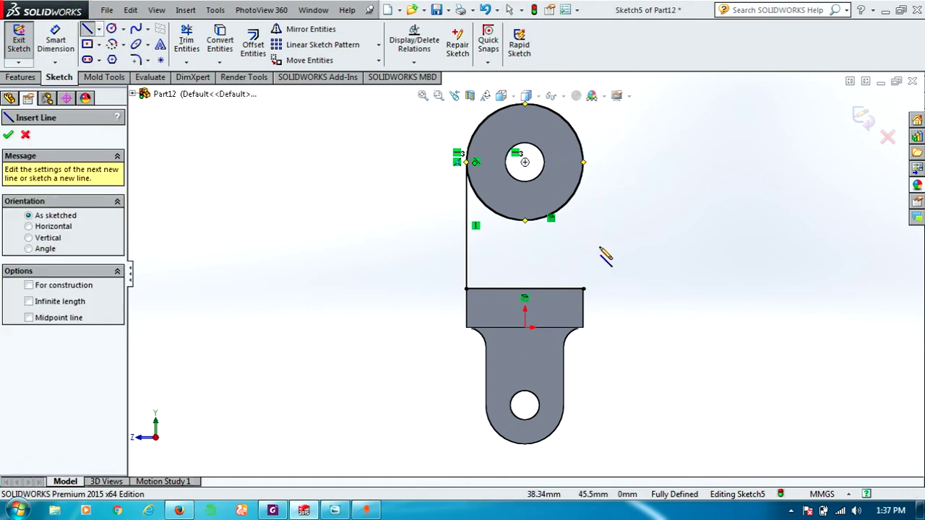
pyautogui.click(583, 288)
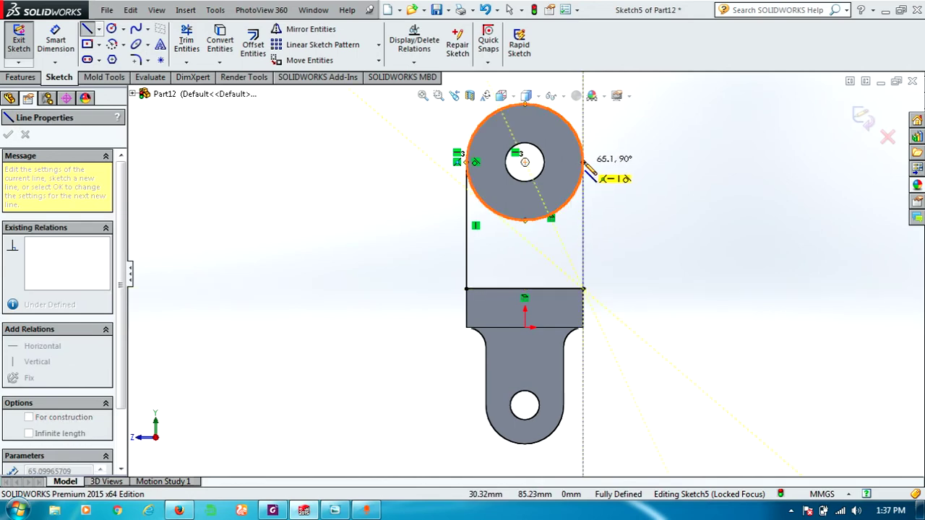
pyautogui.click(583, 161)
pyautogui.press('Escape')
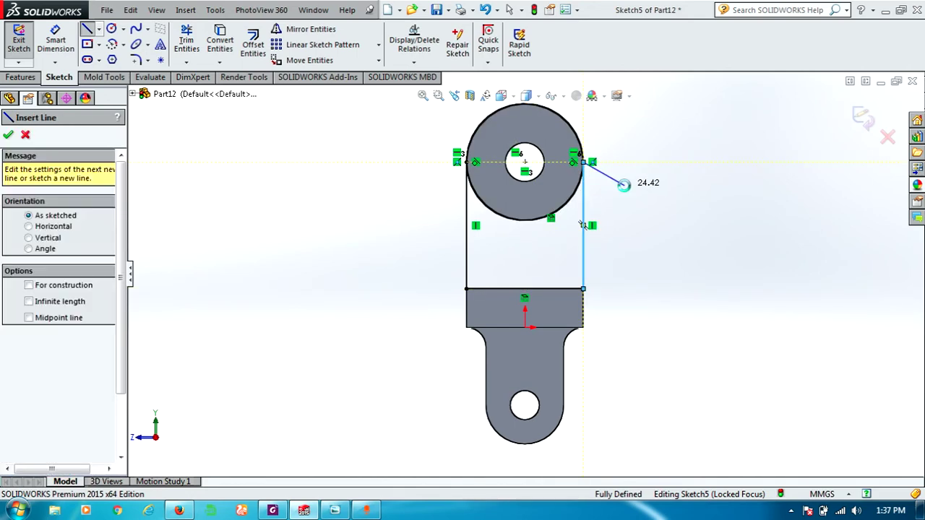
pyautogui.press('Escape')
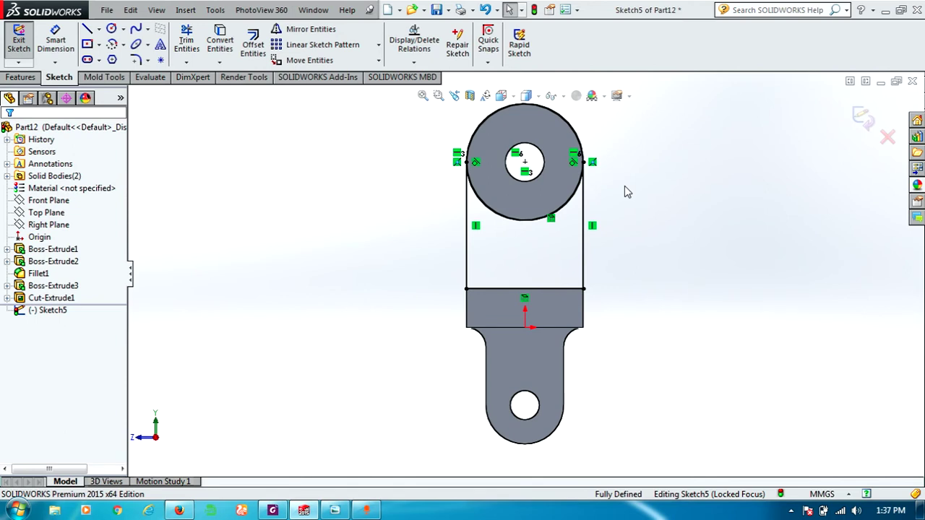
pyautogui.click(186, 40)
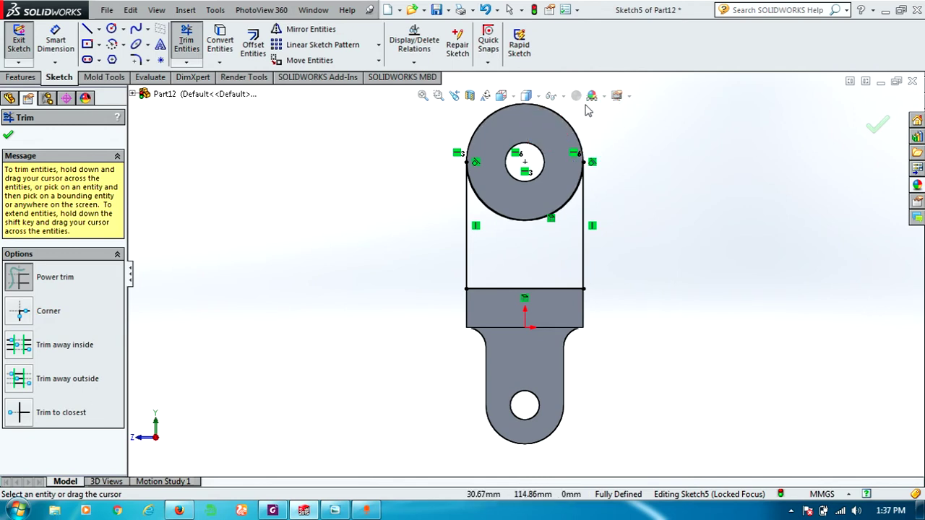
pyautogui.click(548, 136)
# - Boss-extrude Sketch5 with reversed direction and a 10 mm blind depth toward the hub
pyautogui.click(22, 76)
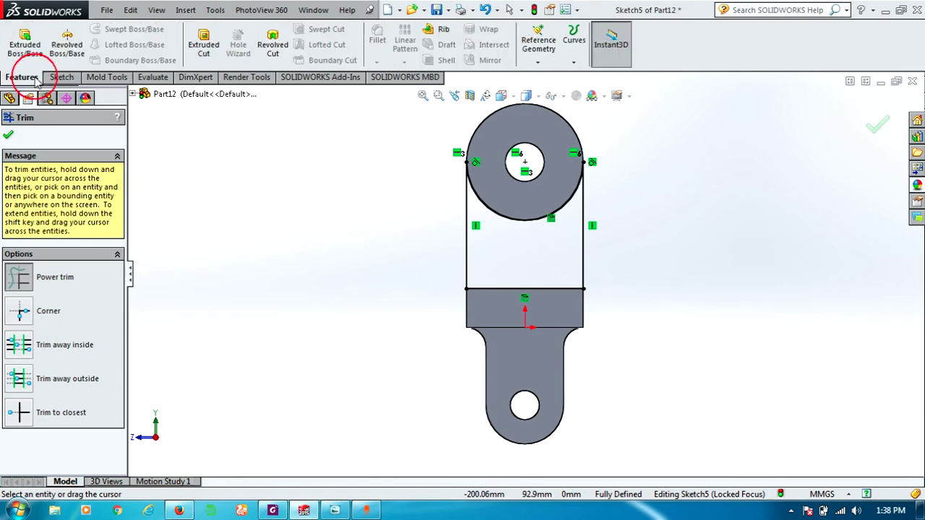
pyautogui.moveTo(21, 77); pyautogui.dragTo(438, 14)
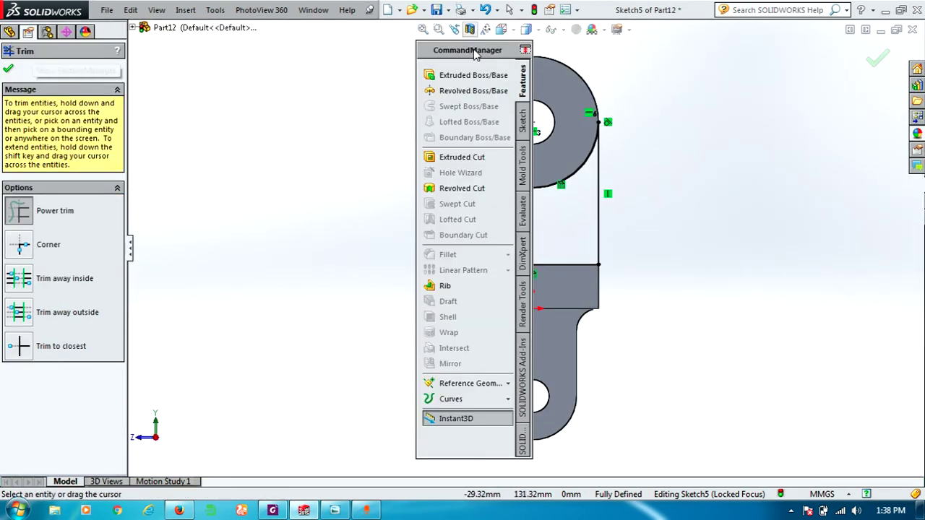
pyautogui.click(446, 75)
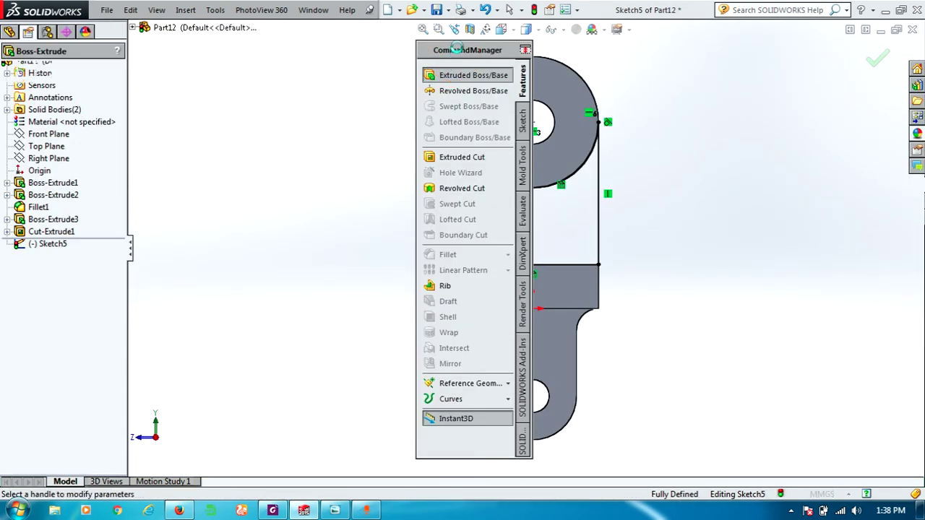
pyautogui.doubleClick(457, 52)
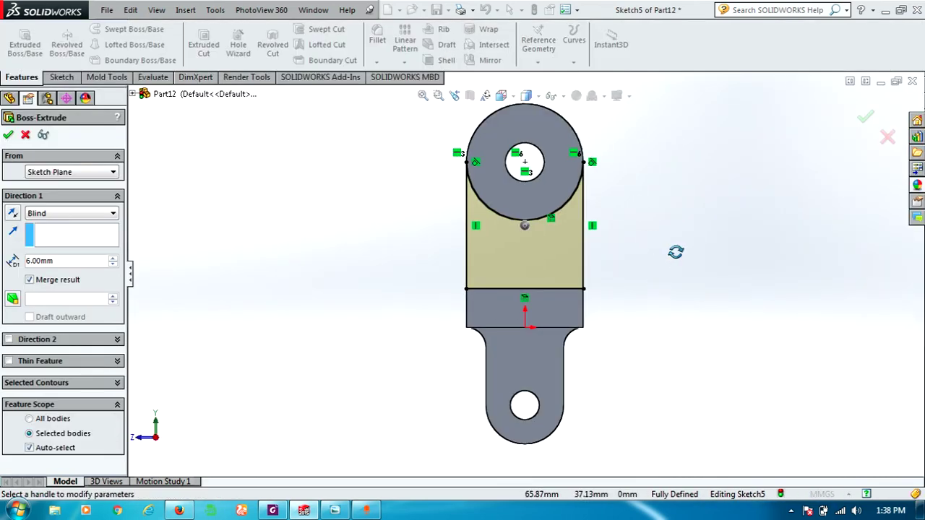
pyautogui.moveTo(676, 251); pyautogui.dragTo(730, 273, button='middle')
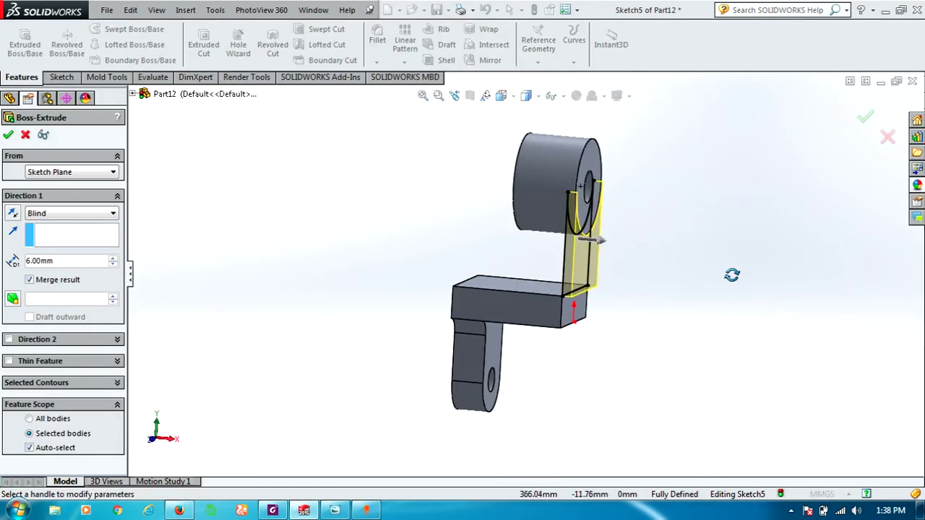
pyautogui.click(13, 215)
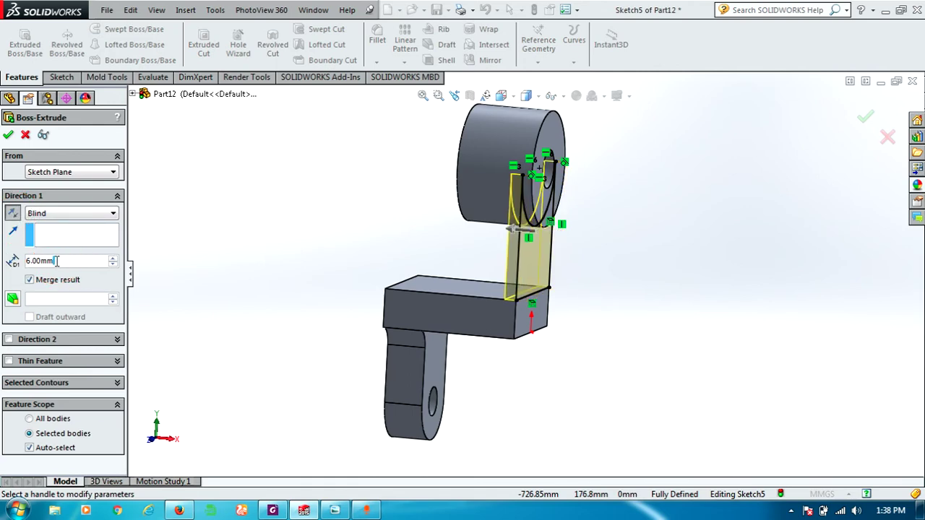
pyautogui.moveTo(55, 266); pyautogui.dragTo(35, 264)
pyautogui.write('10')
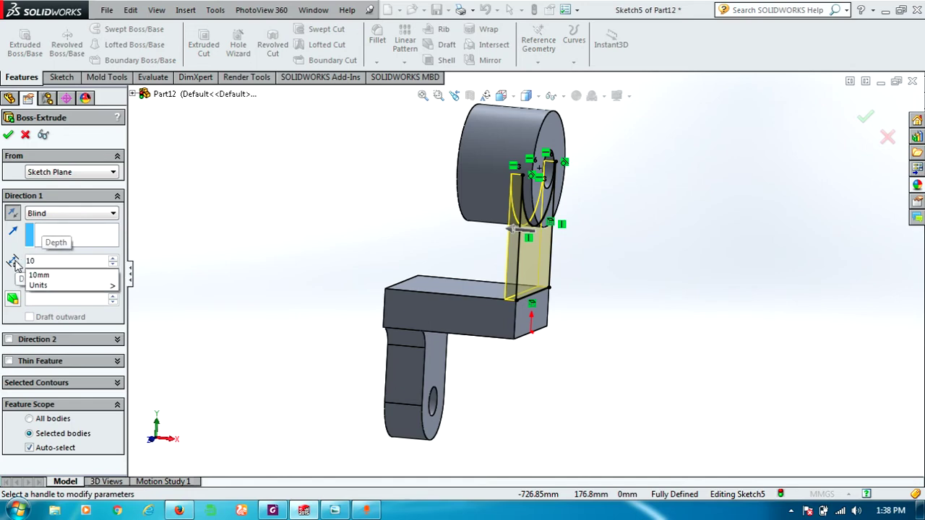
pyautogui.press('Return')
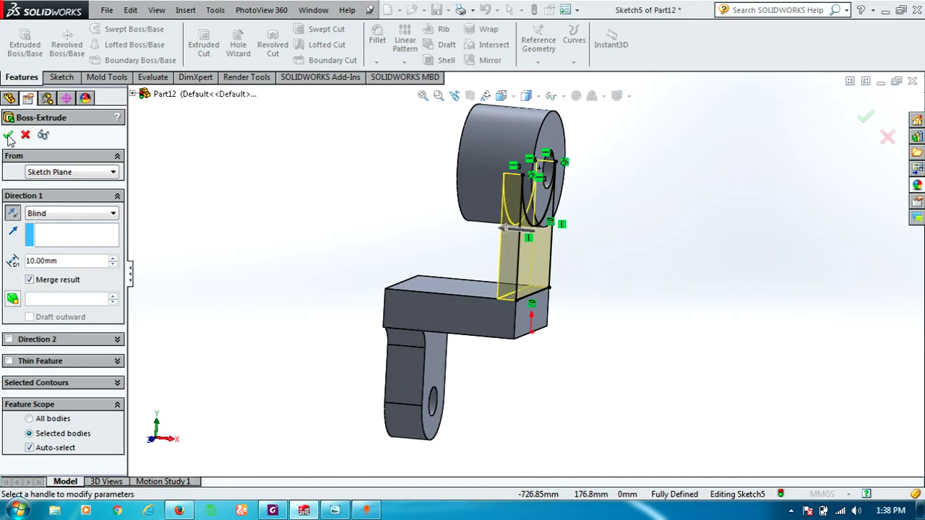
# - Accept the 10 mm upright plate extrusion and orbit to inspect it
pyautogui.click(9, 135)
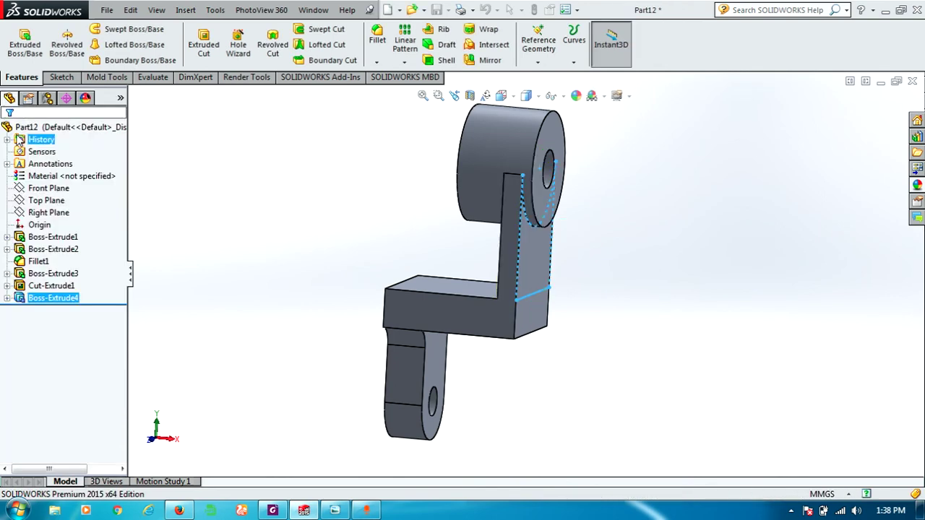
pyautogui.click(557, 260)
pyautogui.moveTo(619, 273)
pyautogui.mouseDown(button='middle')
pyautogui.moveTo(586, 310)
pyautogui.moveTo(516, 270)
pyautogui.moveTo(634, 254)
pyautogui.moveTo(628, 210)
pyautogui.mouseUp(button='middle')
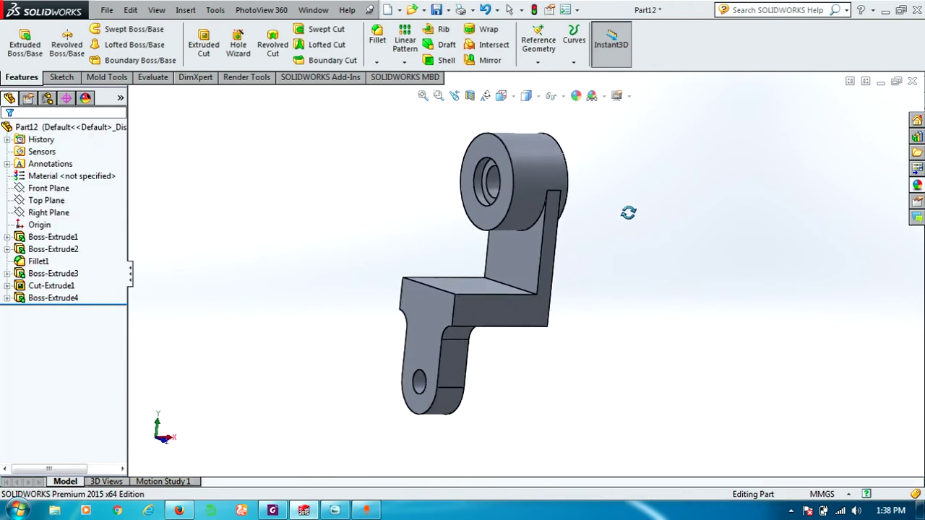
# - Recheck the Fig. 3 drawing and select the base block's top face
pyautogui.click(335, 510)
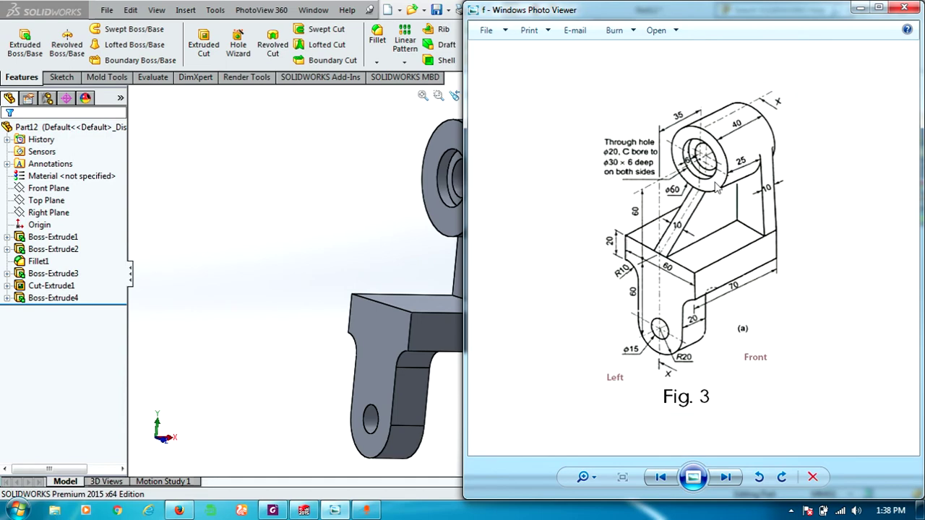
pyautogui.click(398, 210)
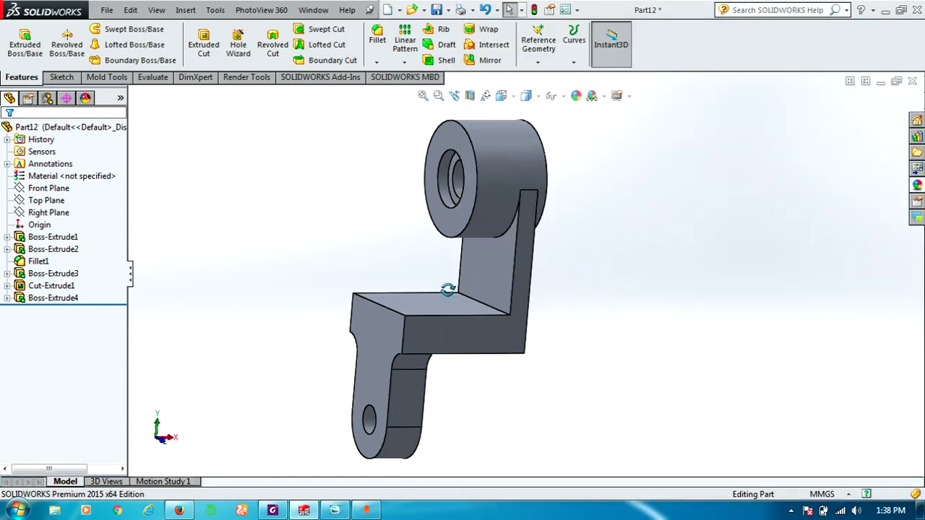
pyautogui.click(437, 308)
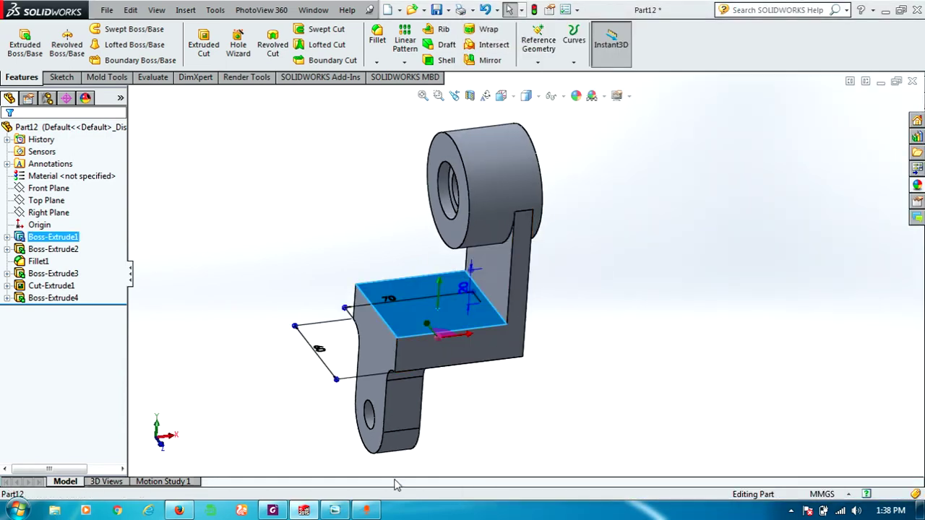
pyautogui.click(329, 511)
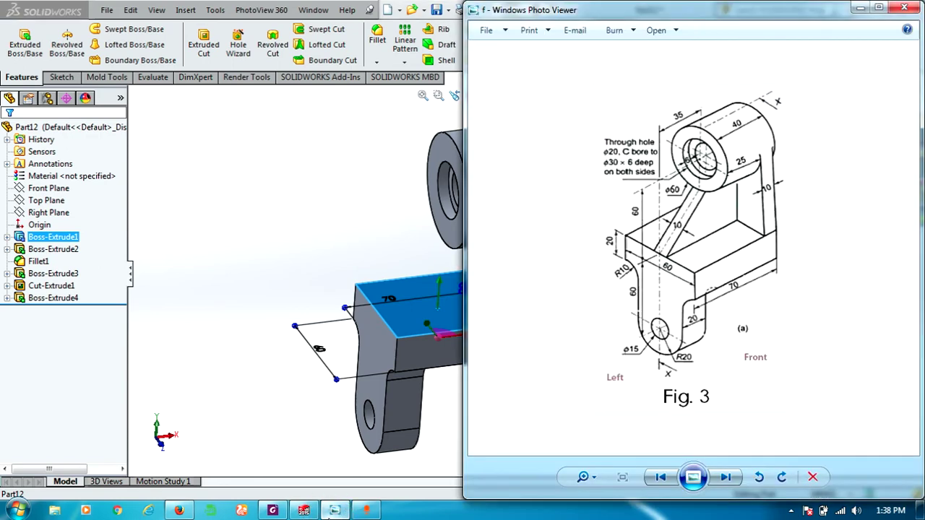
pyautogui.click(332, 511)
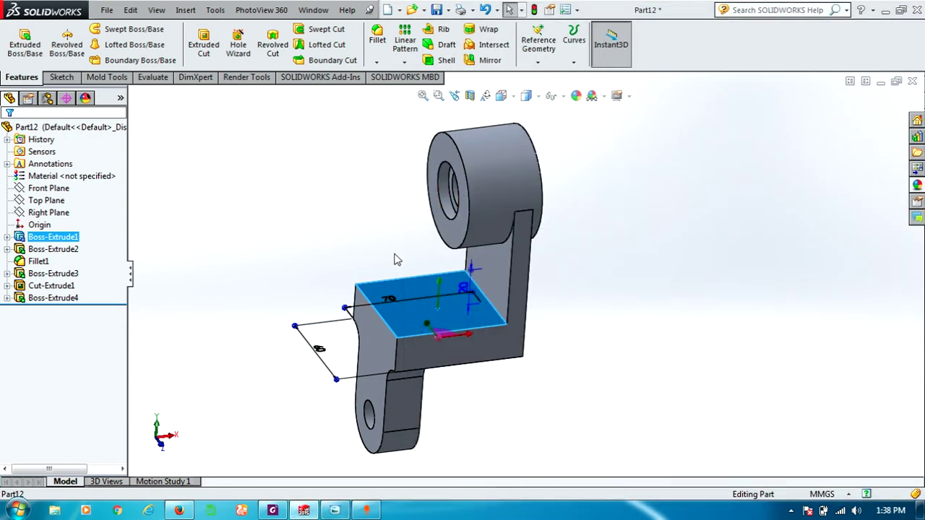
# - Open Sketch6 on the block's top face and draw a centre rectangle from origin to left edge
pyautogui.rightClick(213, 204)
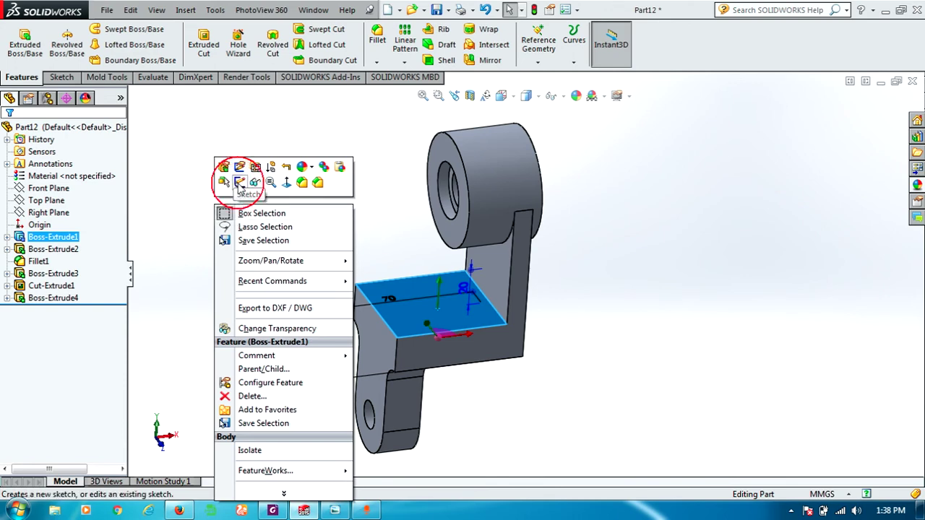
pyautogui.click(240, 184)
pyautogui.hotkey('ctrl', '8')
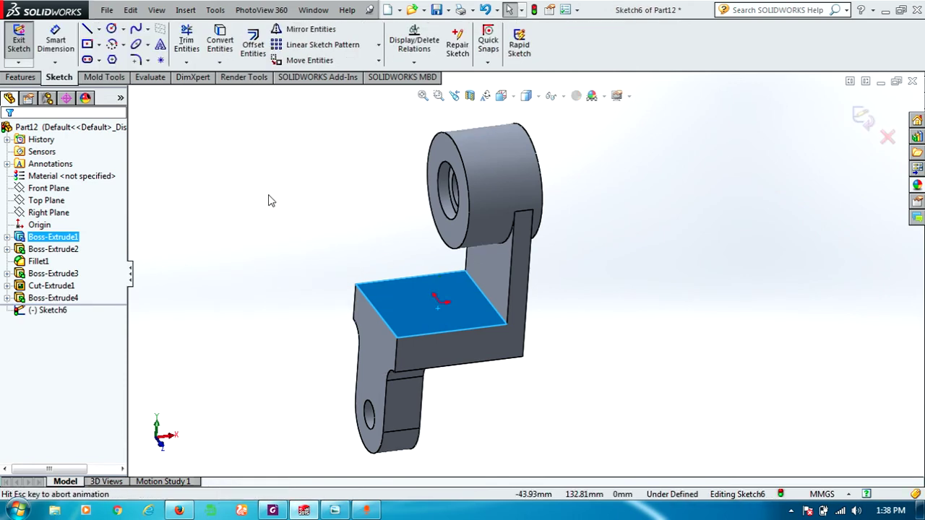
pyautogui.click(87, 45)
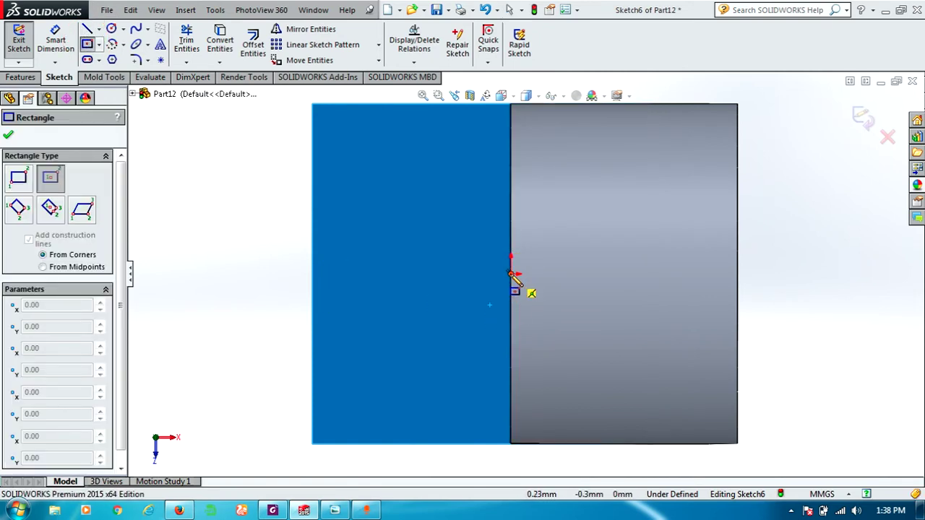
pyautogui.click(510, 274)
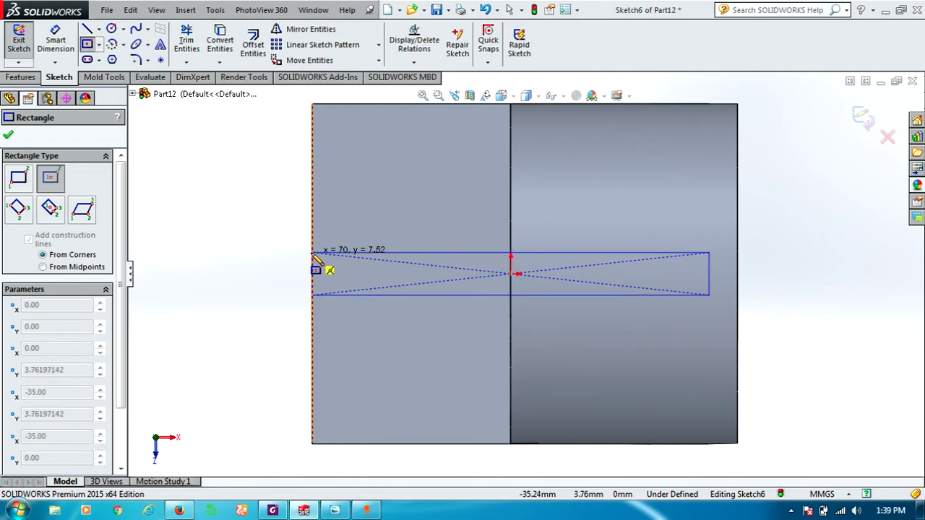
pyautogui.click(314, 254)
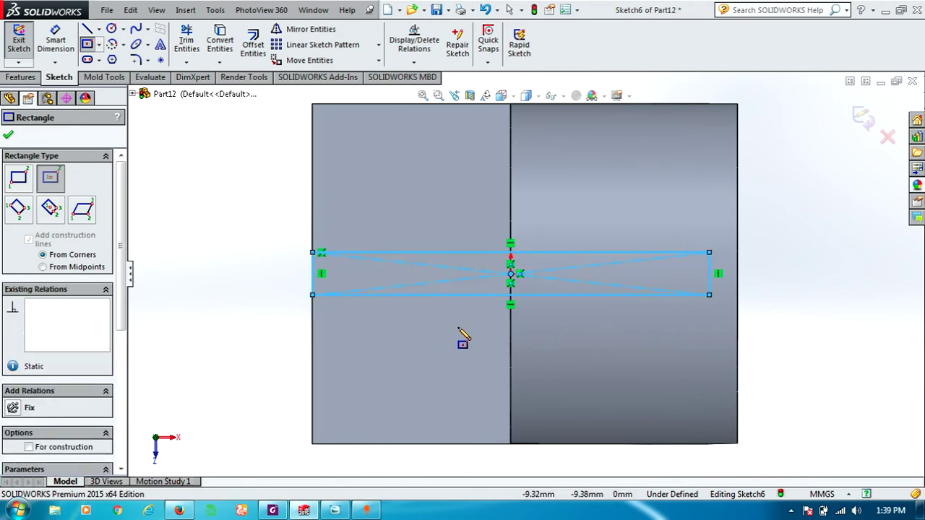
pyautogui.moveTo(477, 325)
pyautogui.mouseDown(button='middle')
pyautogui.moveTo(470, 268)
pyautogui.moveTo(502, 212)
pyautogui.moveTo(465, 179)
pyautogui.moveTo(476, 112)
pyautogui.moveTo(486, 143)
pyautogui.moveTo(475, 163)
pyautogui.moveTo(503, 186)
pyautogui.moveTo(489, 221)
pyautogui.mouseUp(button='middle')
pyautogui.scroll(-2, 494, 230)
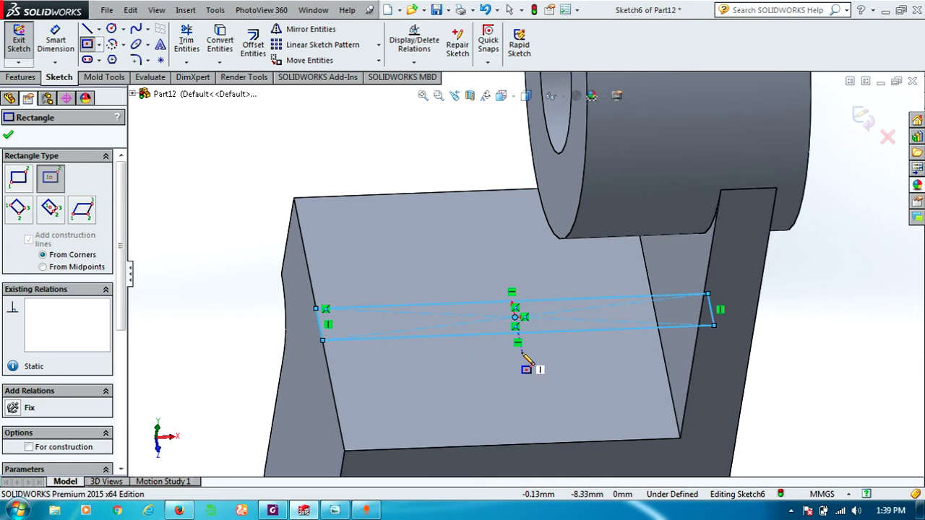
pyautogui.hotkey('ctrl', '8')
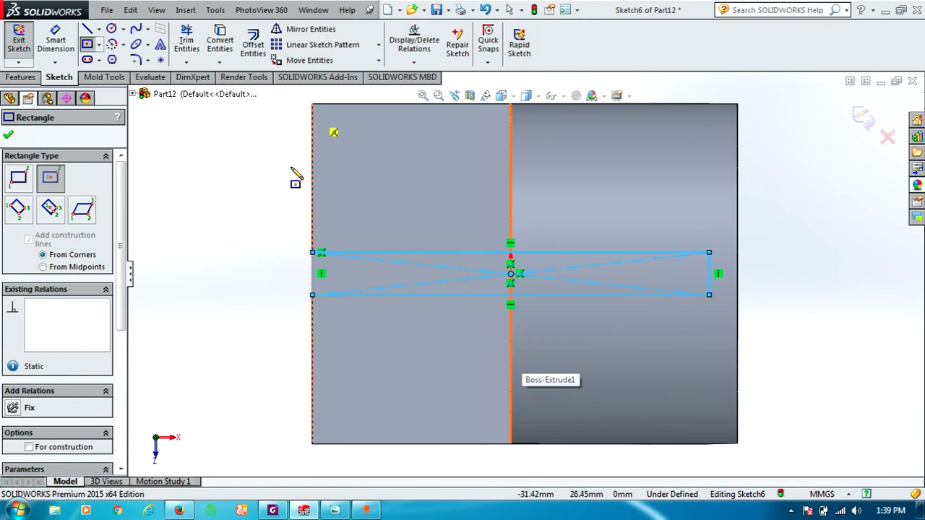
# - Dimension the rectangle's short left edge to a 10 mm height
pyautogui.click(64, 52)
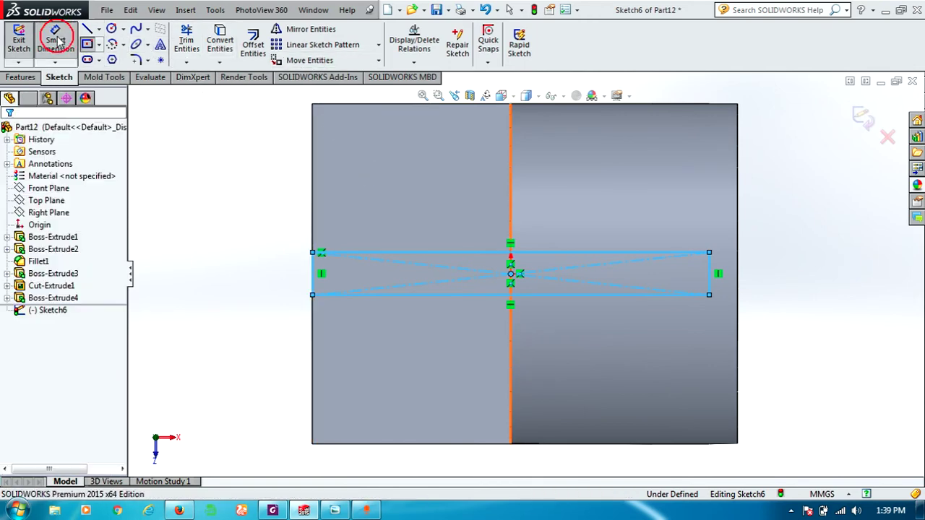
pyautogui.click(313, 278)
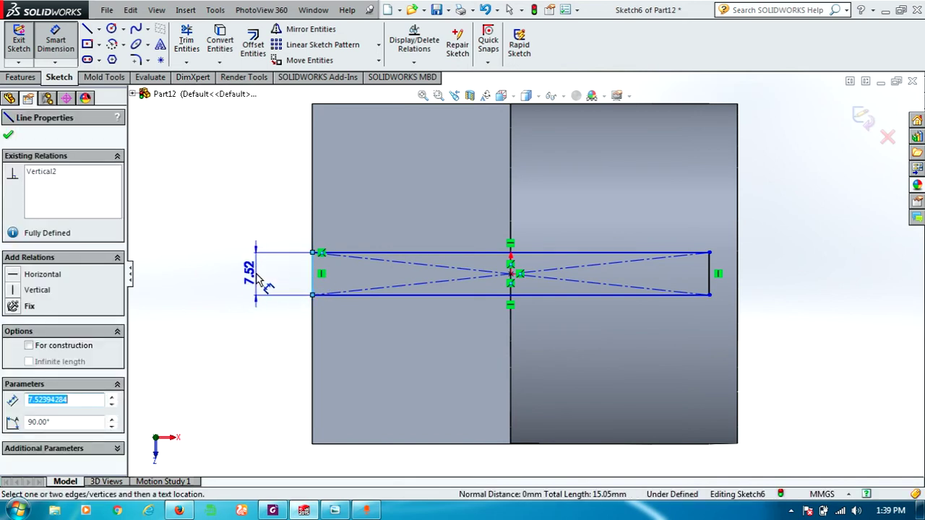
pyautogui.doubleClick(261, 280)
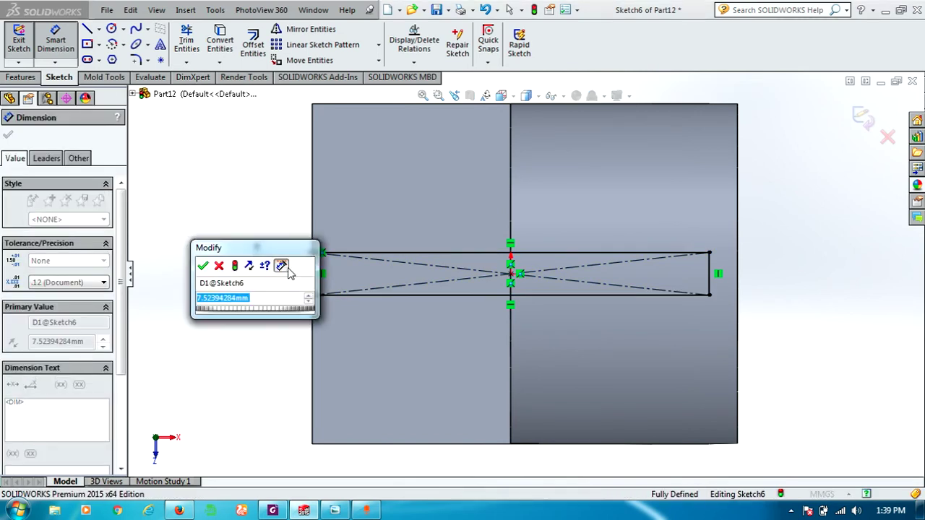
pyautogui.write('10')
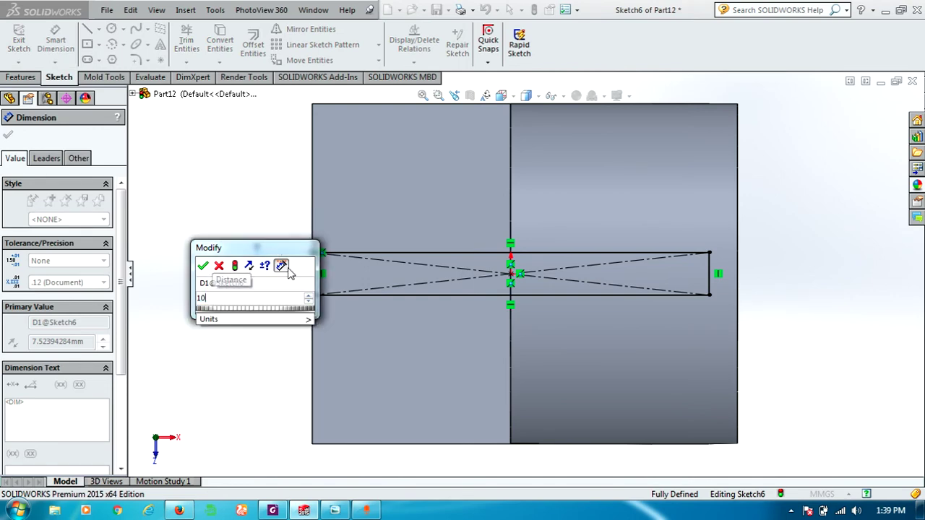
pyautogui.click(203, 266)
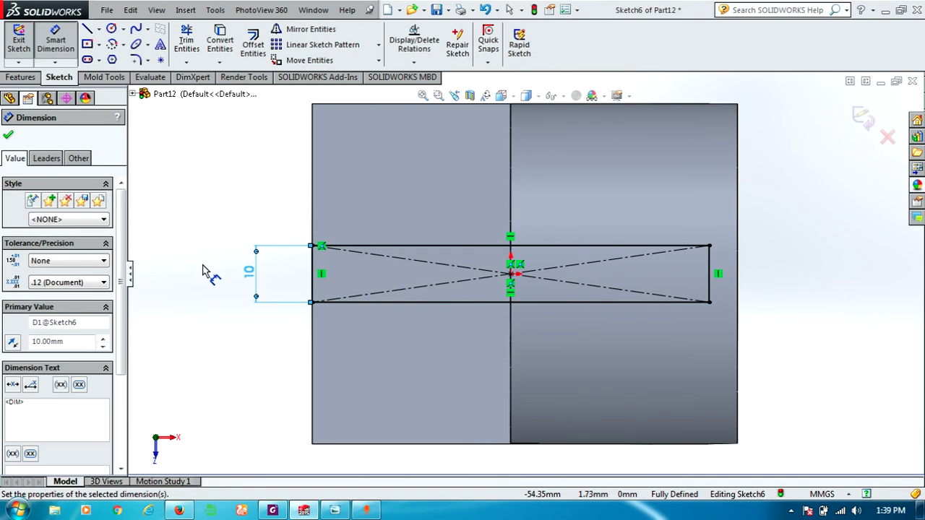
pyautogui.click(20, 77)
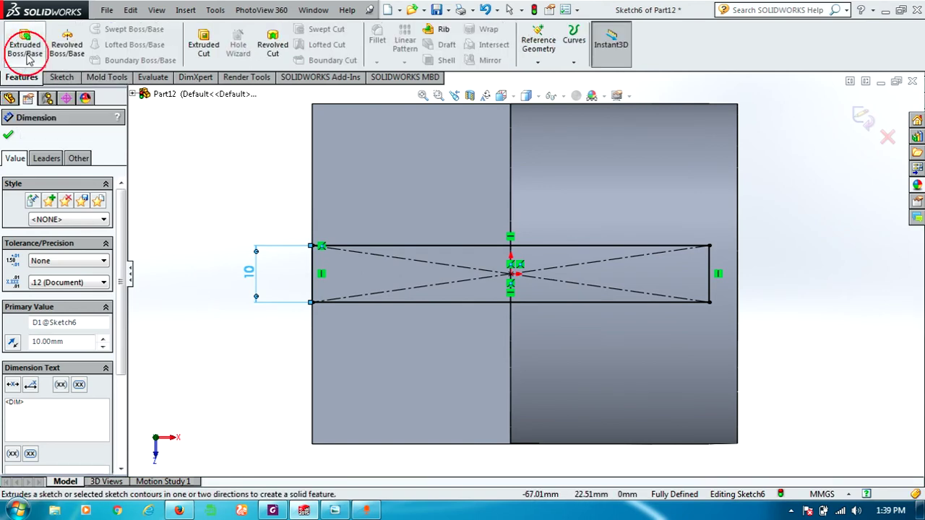
# - Extrude the 10 mm rectangle Up To Surface, ending on the hub's cylindrical face, as Boss-Extrude5
pyautogui.click(24, 43)
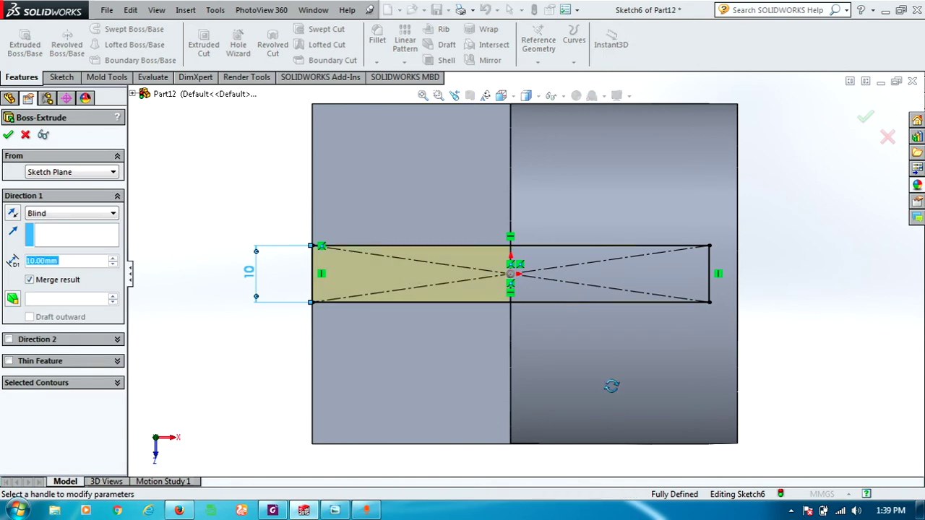
pyautogui.moveTo(612, 386)
pyautogui.mouseDown(button='middle')
pyautogui.moveTo(610, 186)
pyautogui.moveTo(620, 159)
pyautogui.moveTo(682, 260)
pyautogui.mouseUp(button='middle')
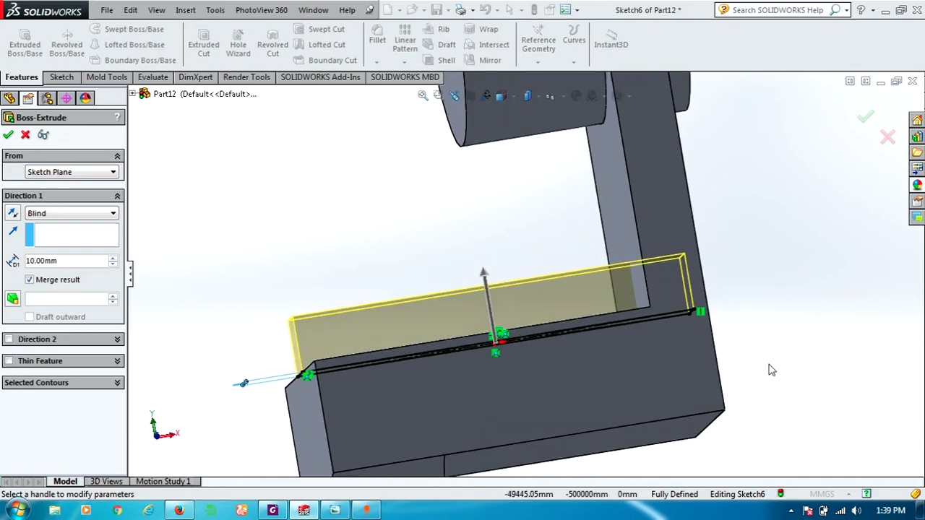
pyautogui.moveTo(737, 357); pyautogui.dragTo(741, 349, button='middle')
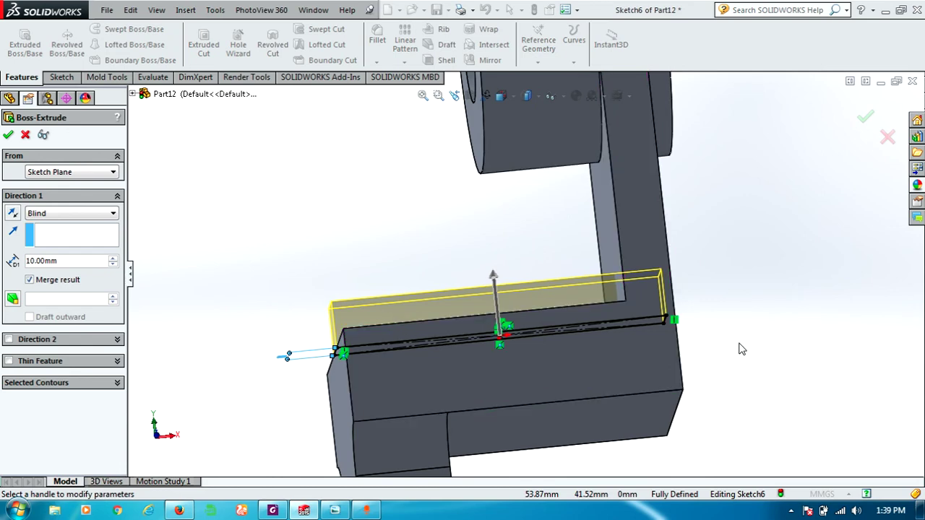
pyautogui.click(45, 212)
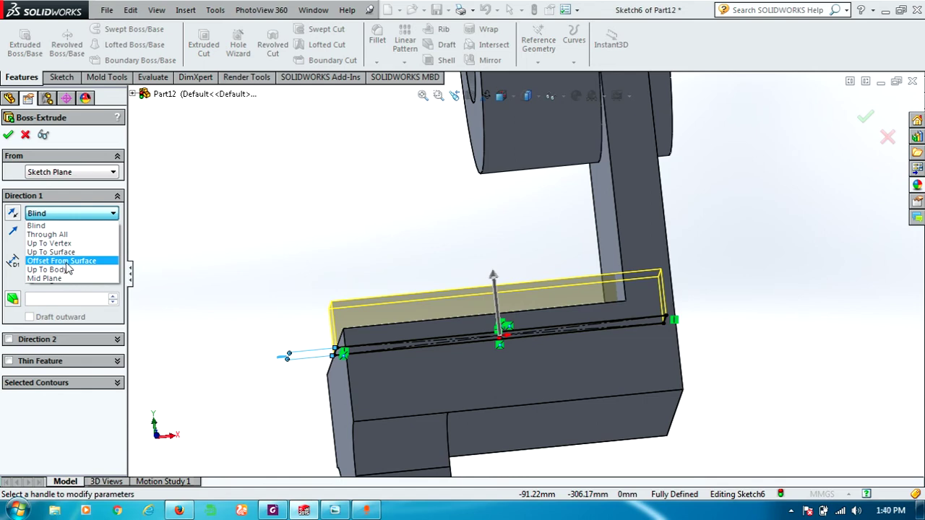
pyautogui.click(54, 251)
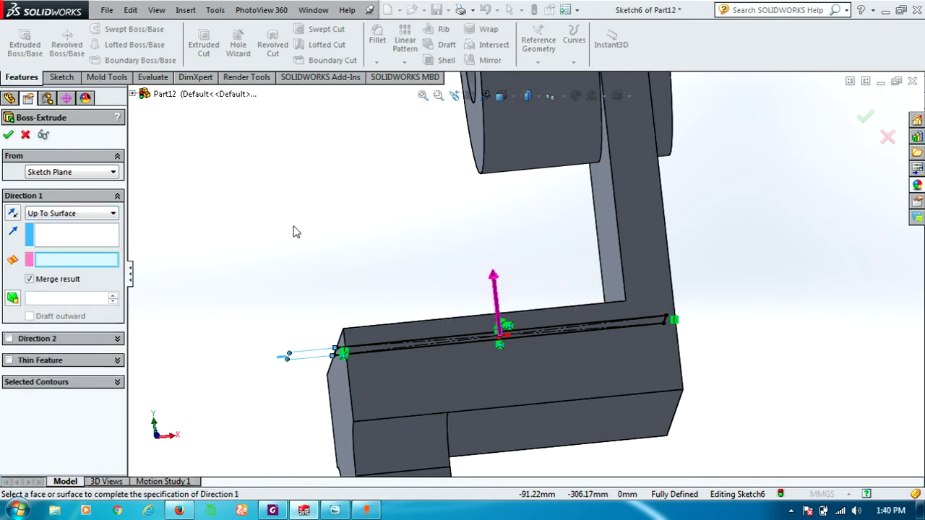
pyautogui.click(545, 156)
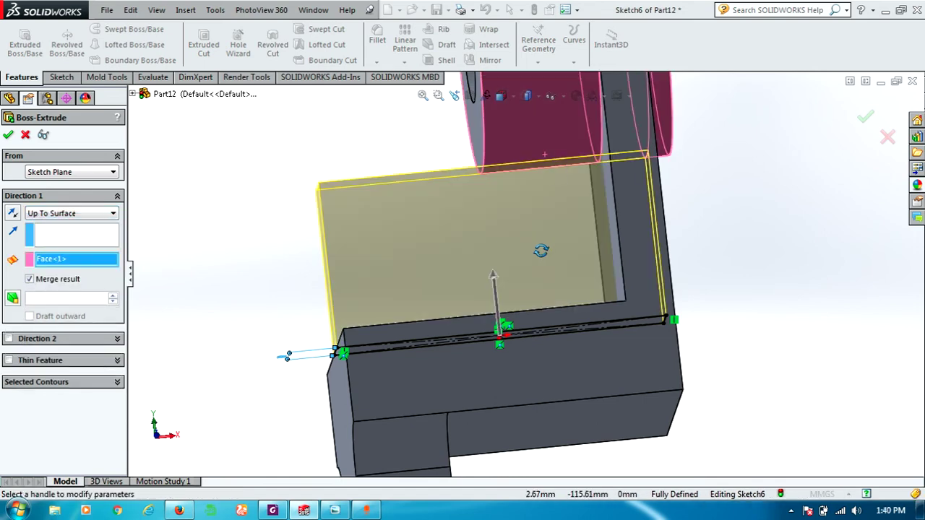
pyautogui.moveTo(541, 251); pyautogui.dragTo(534, 279, button='middle')
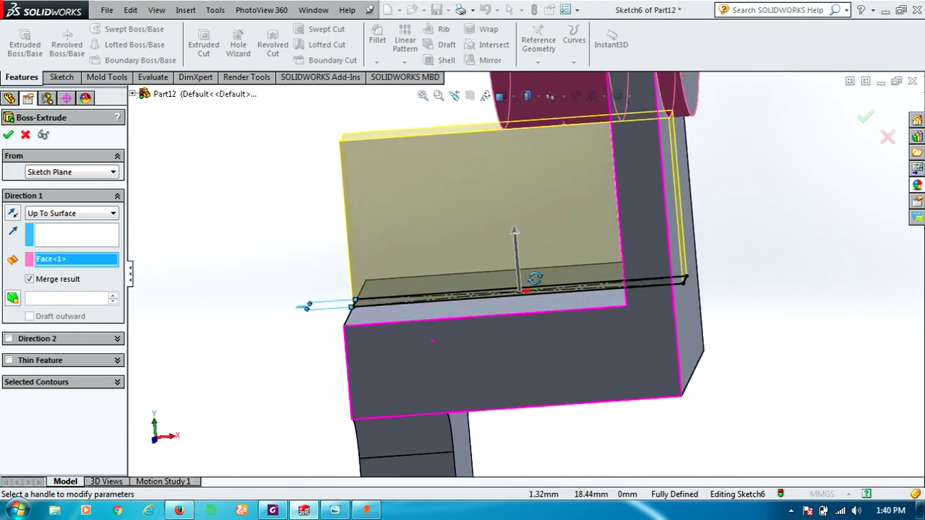
pyautogui.moveTo(535, 278); pyautogui.dragTo(14, 45, button='middle')
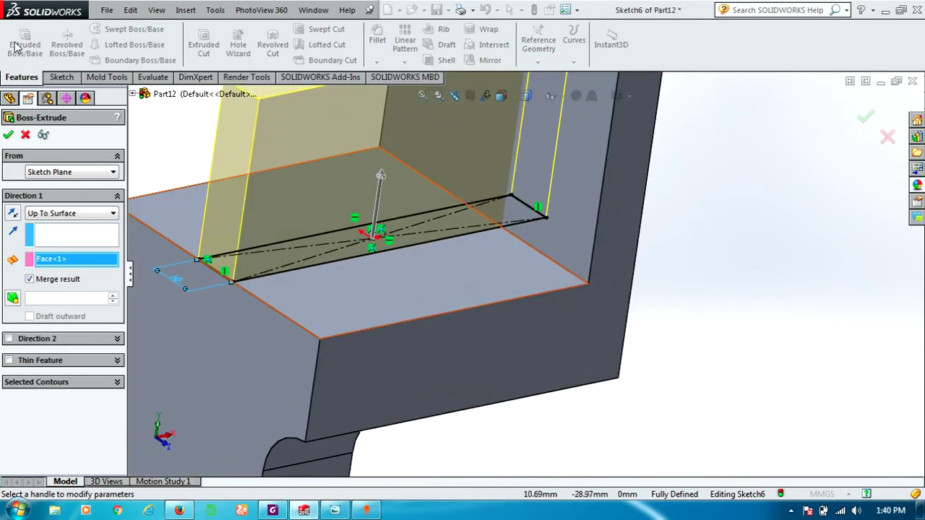
pyautogui.click(7, 137)
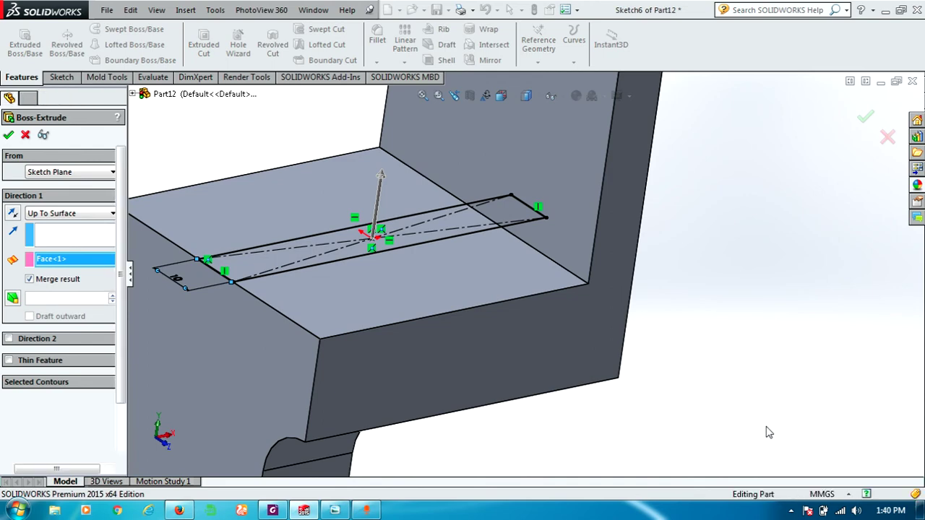
pyautogui.click(712, 344)
pyautogui.moveTo(712, 345)
pyautogui.mouseDown(button='middle')
pyautogui.moveTo(638, 282)
pyautogui.moveTo(616, 240)
pyautogui.mouseUp(button='middle')
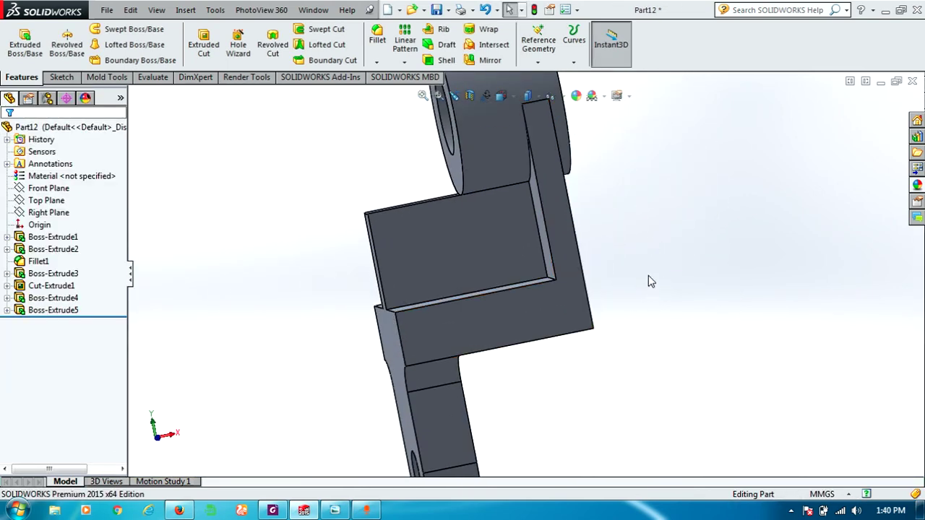
# - Start a new sketch on the block's front face, viewed normal to it
pyautogui.click(426, 217)
pyautogui.hotkey('ctrl', '8')
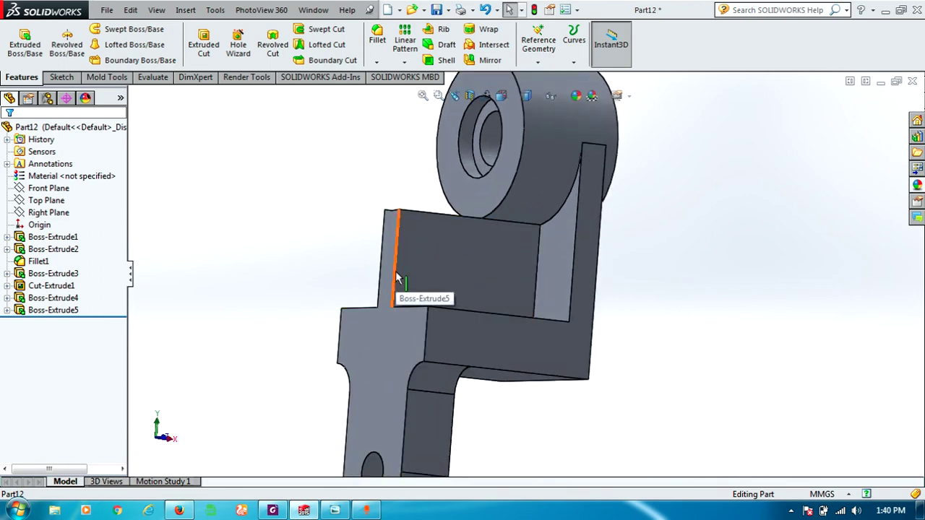
pyautogui.click(466, 263)
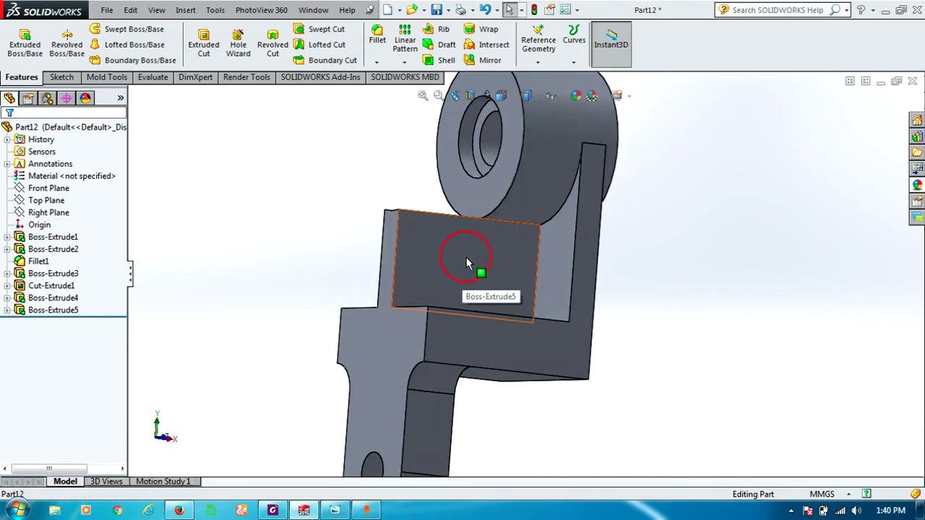
pyautogui.click(521, 216)
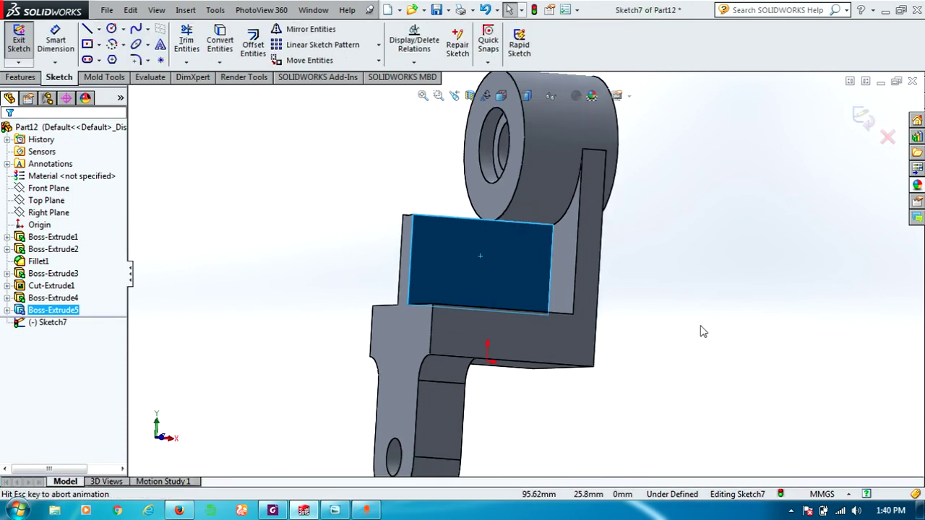
pyautogui.scroll(-2, 626, 233)
pyautogui.scroll(-2, 625, 233)
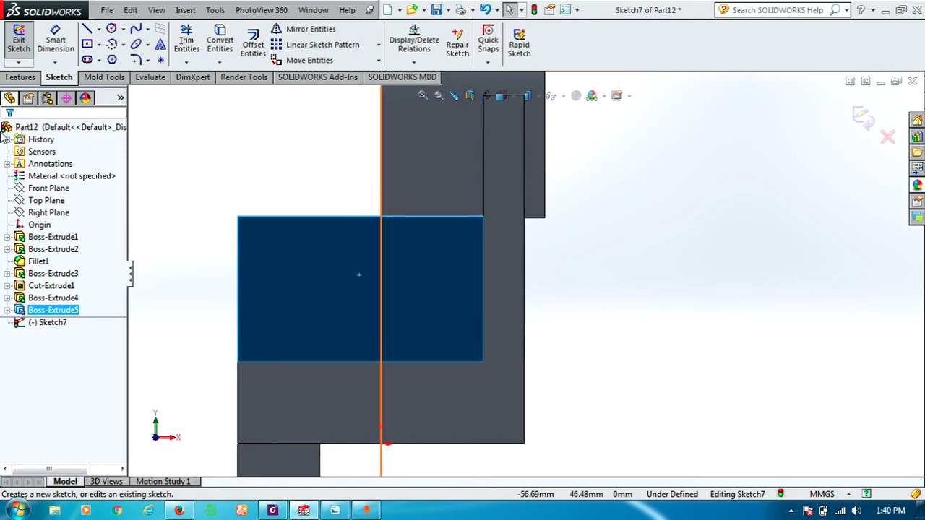
pyautogui.click(228, 186)
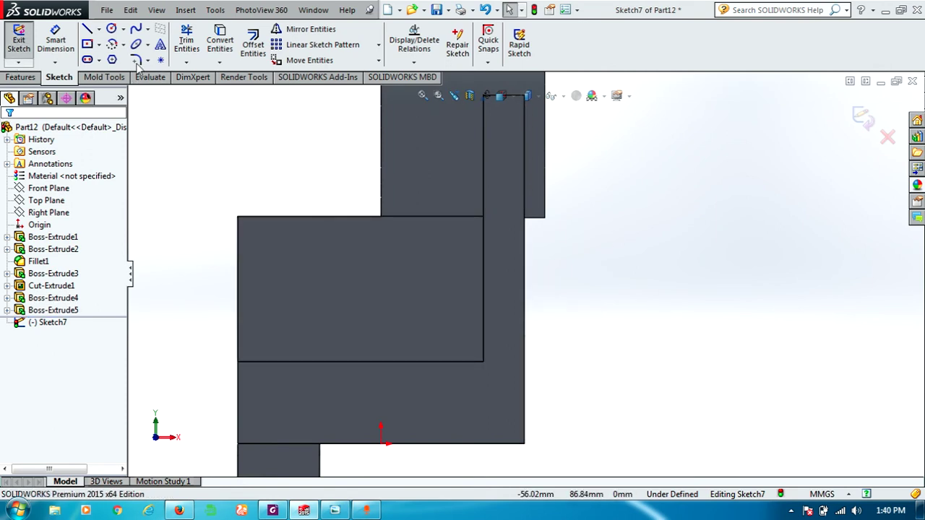
# - Convert the face's top and left edges, then draw lines closing a right triangle with a corner-to-corner diagonal
pyautogui.click(220, 38)
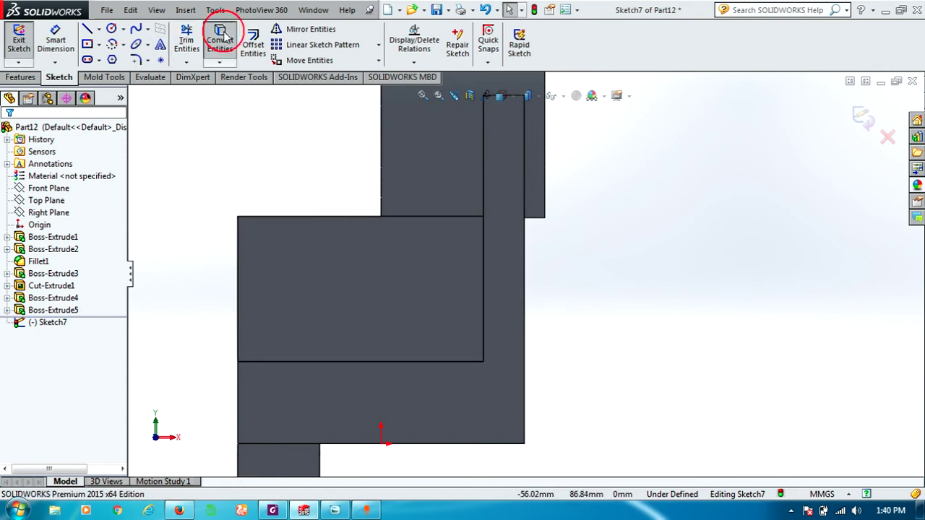
pyautogui.click(304, 221)
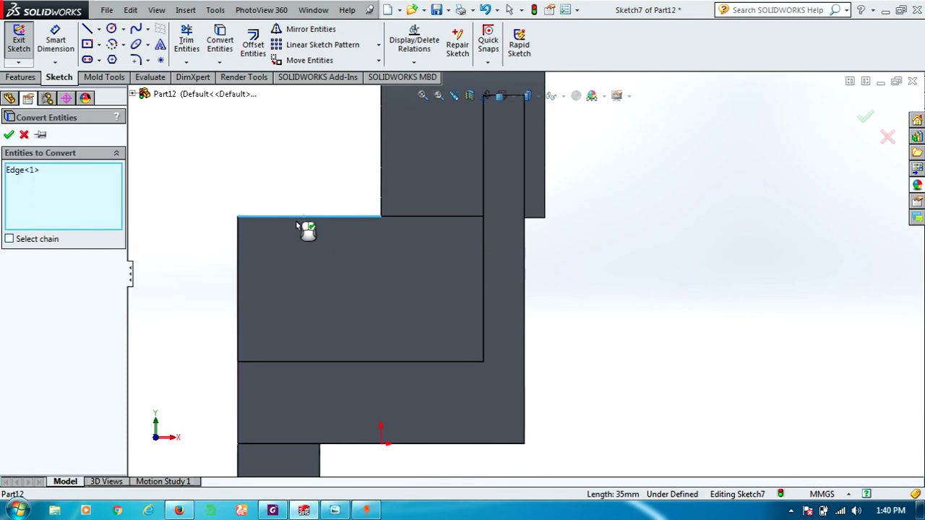
pyautogui.click(241, 249)
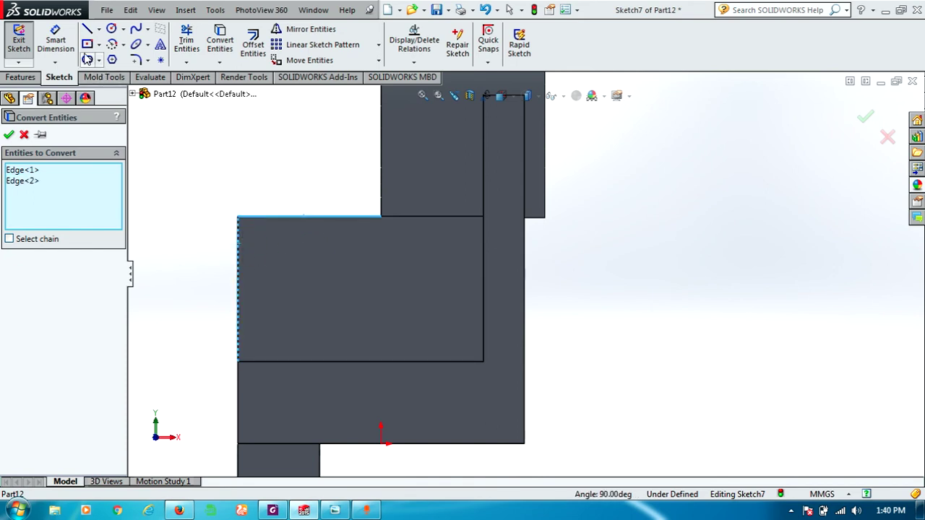
pyautogui.click(88, 29)
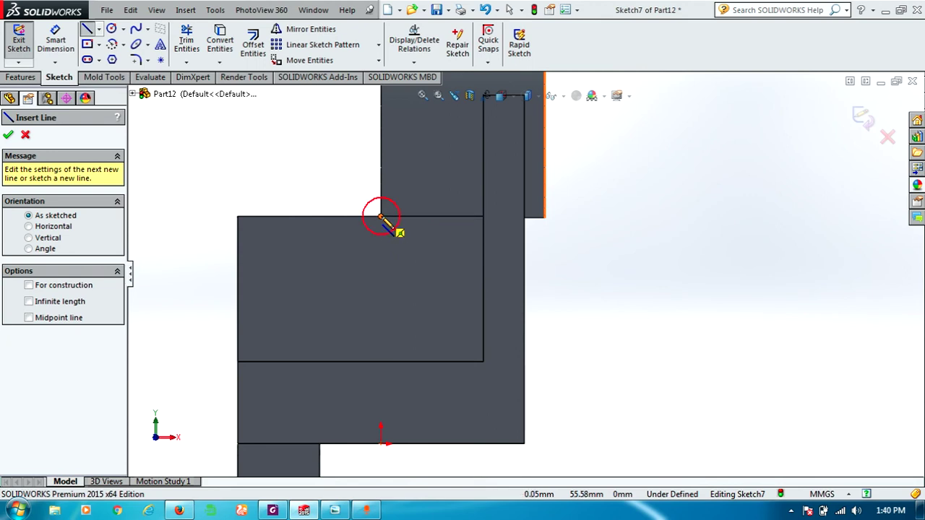
pyautogui.click(380, 216)
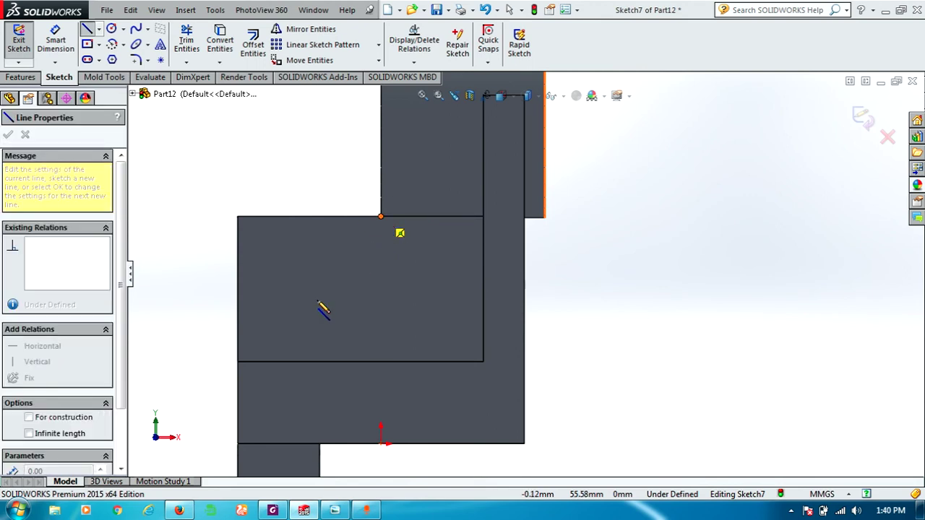
pyautogui.click(239, 361)
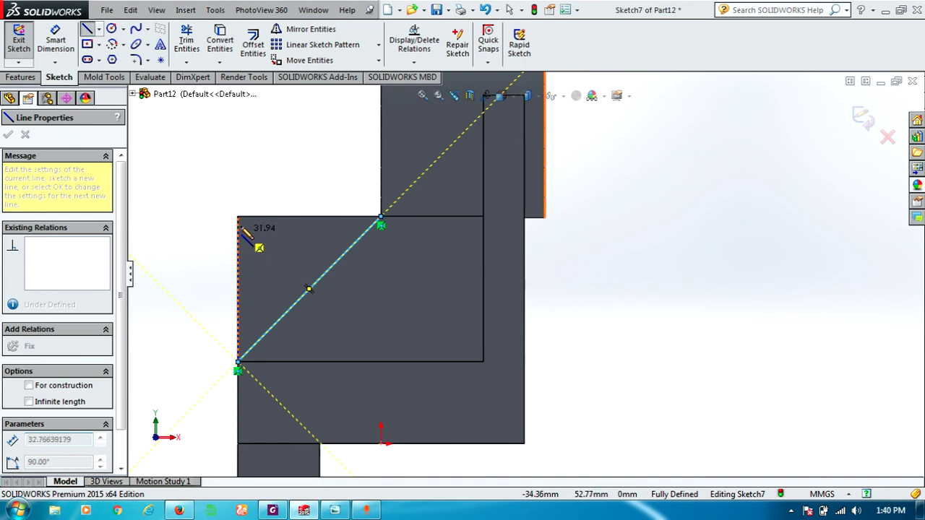
pyautogui.click(238, 216)
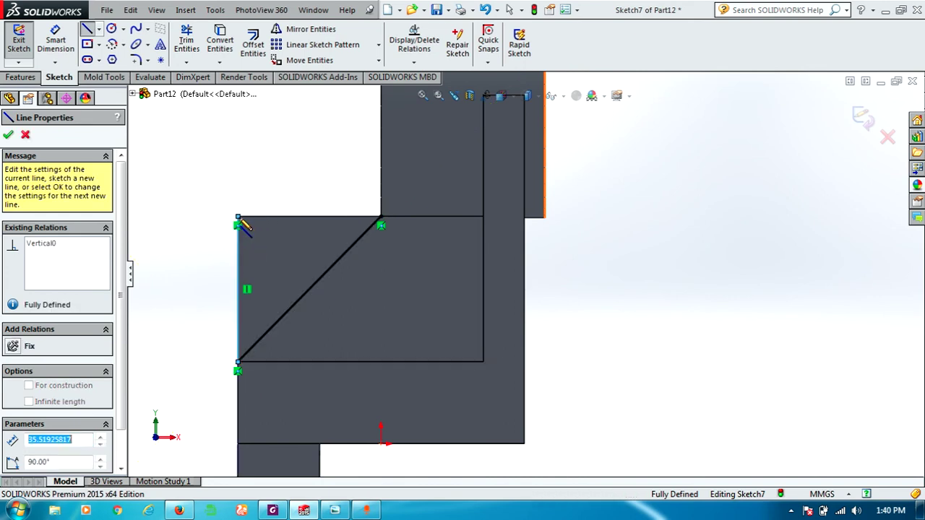
pyautogui.click(381, 217)
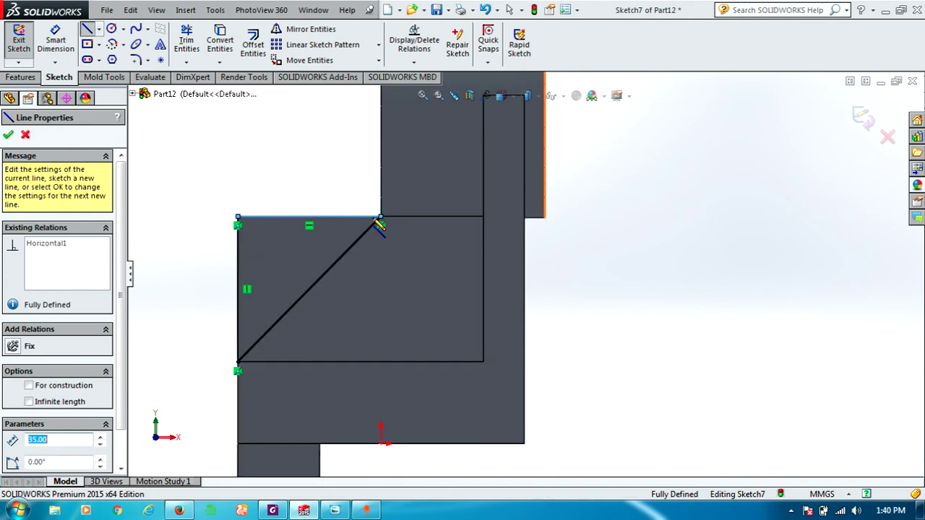
pyautogui.click(238, 216)
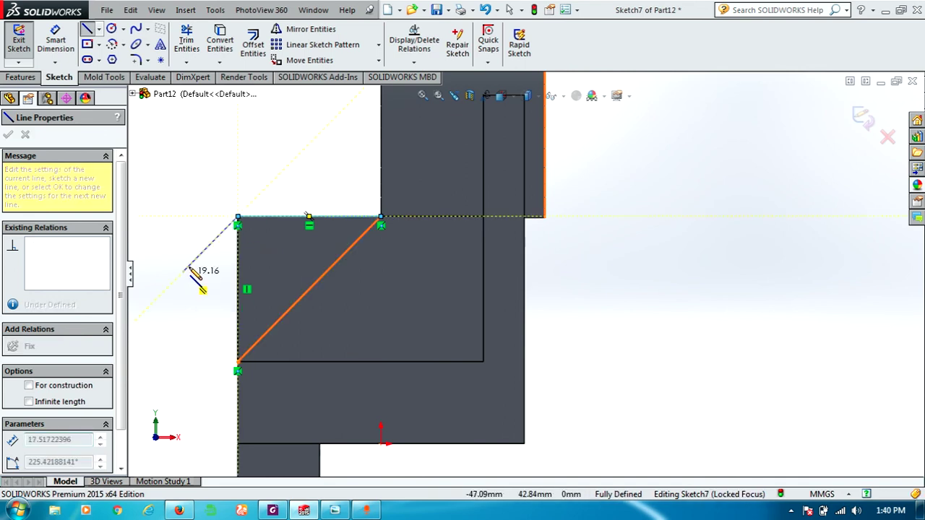
pyautogui.press('Escape')
pyautogui.press('Escape')
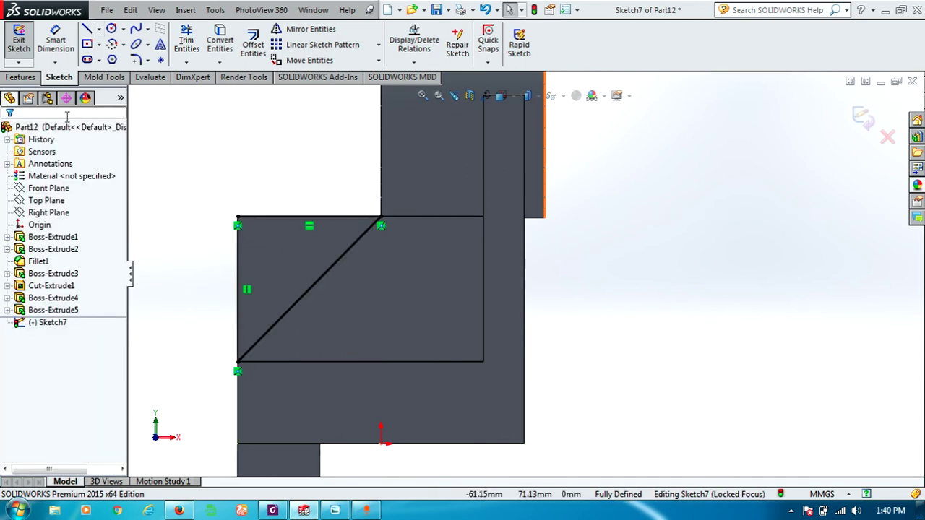
# - Cut the Sketch7 triangle Blind 10 mm into the block as Cut-Extrude2
pyautogui.click(19, 77)
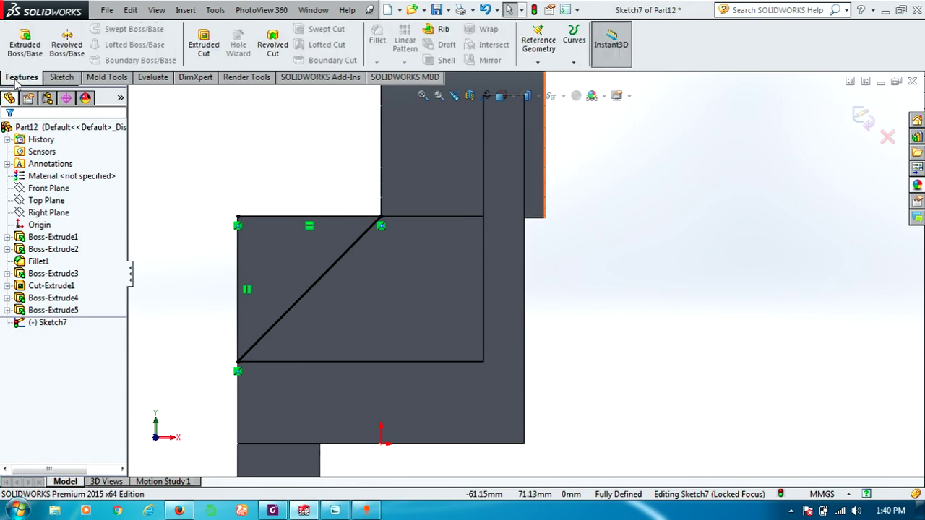
pyautogui.click(204, 45)
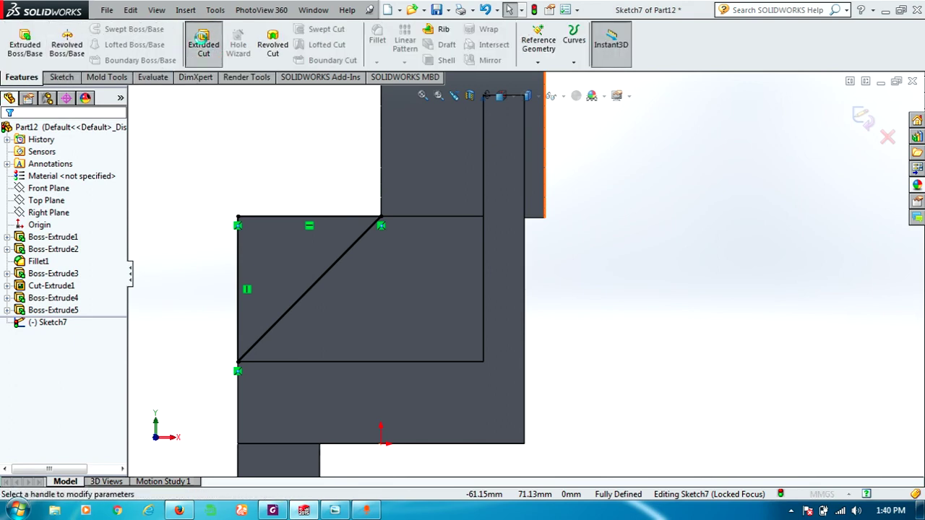
pyautogui.moveTo(352, 201); pyautogui.dragTo(411, 290, button='middle')
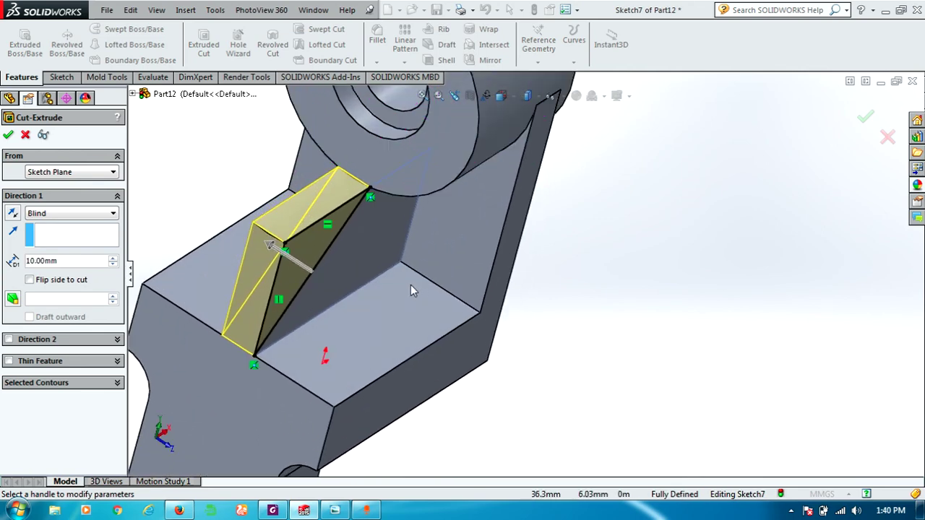
pyautogui.click(9, 135)
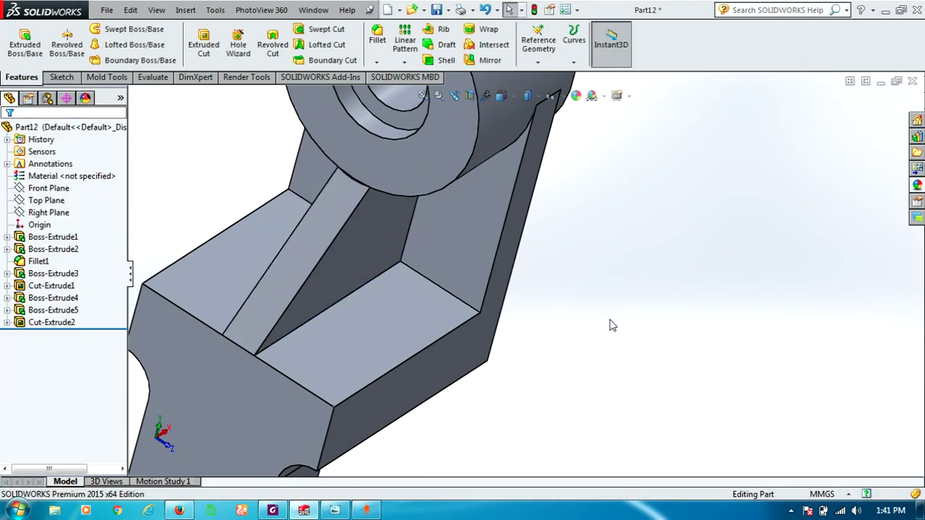
pyautogui.moveTo(611, 324)
pyautogui.mouseDown(button='middle')
pyautogui.moveTo(605, 339)
pyautogui.moveTo(645, 118)
pyautogui.mouseUp(button='middle')
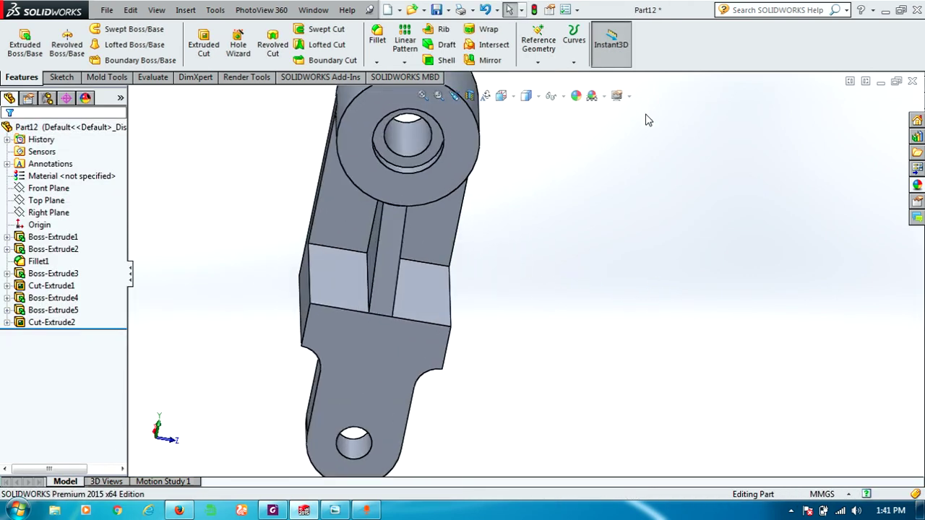
pyautogui.click(509, 97)
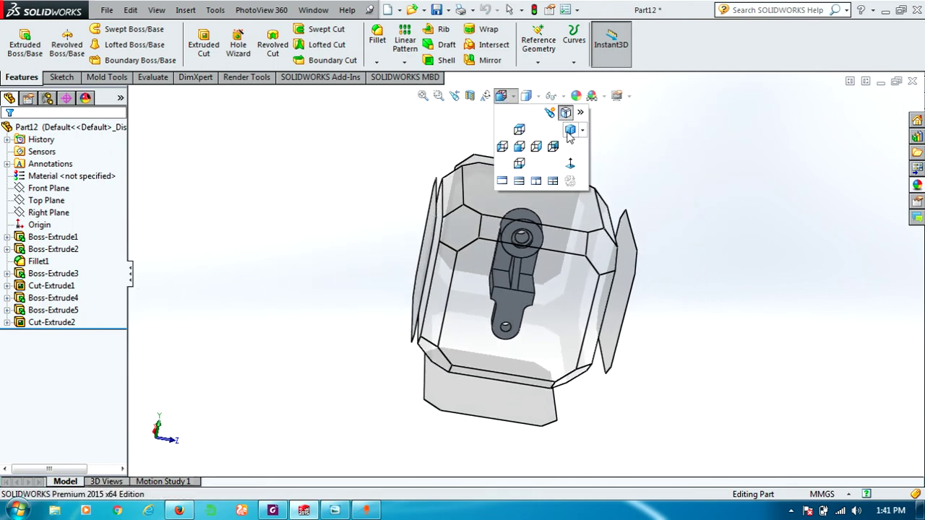
pyautogui.click(567, 137)
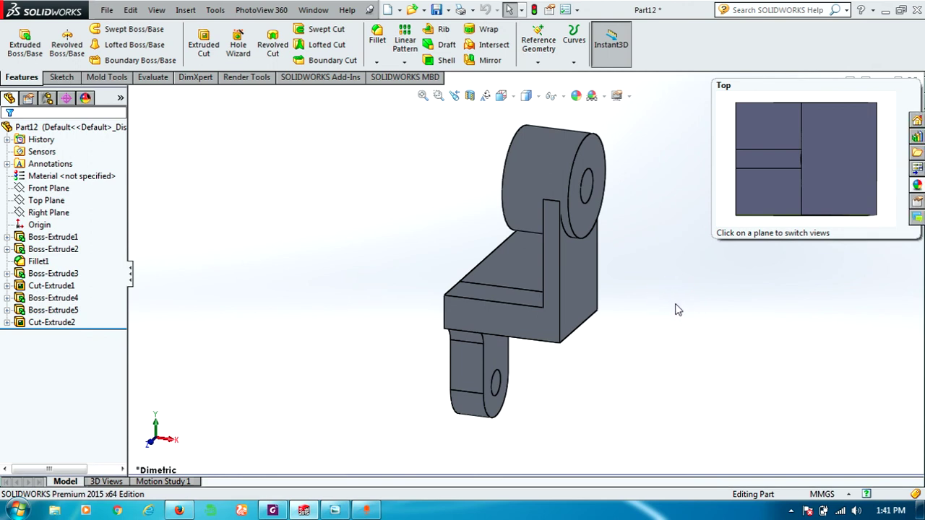
pyautogui.moveTo(487, 406); pyautogui.dragTo(683, 513, button='middle')
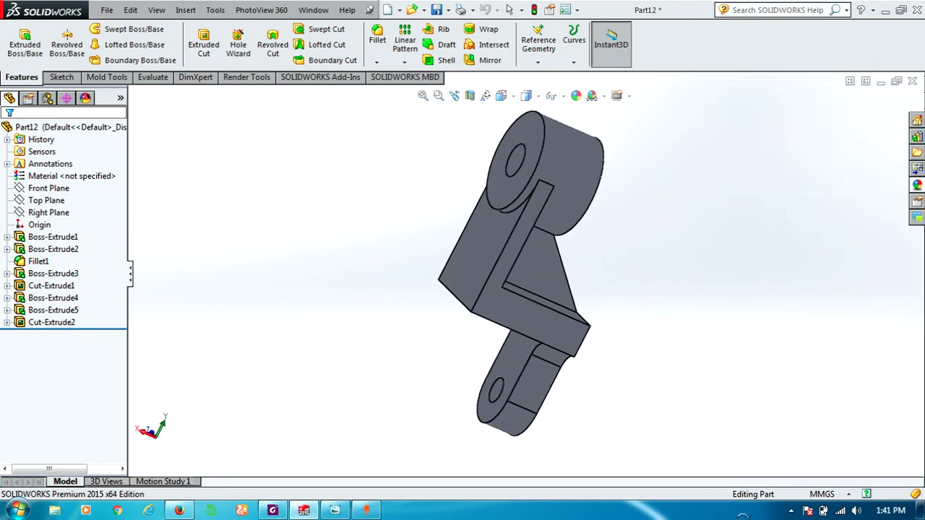
pyautogui.moveTo(683, 512); pyautogui.dragTo(541, 53, button='middle')
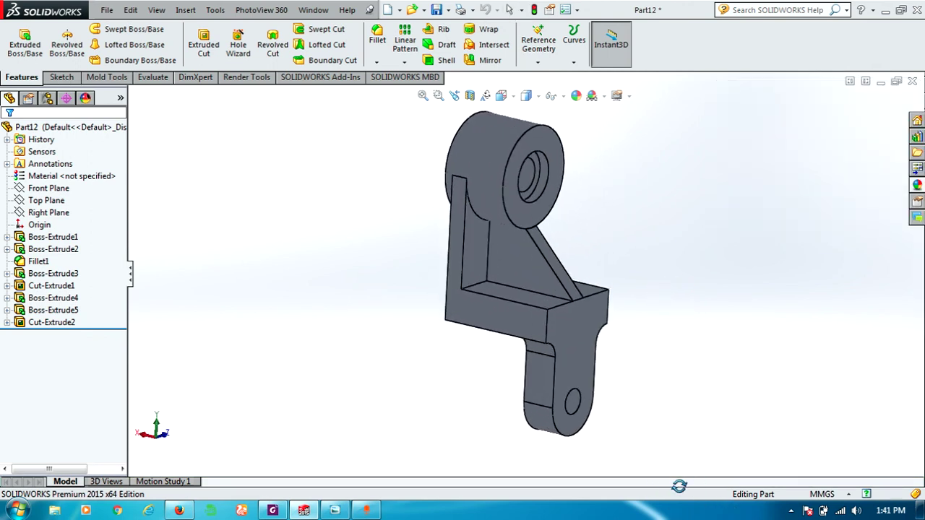
pyautogui.click(515, 101)
pyautogui.click(537, 238)
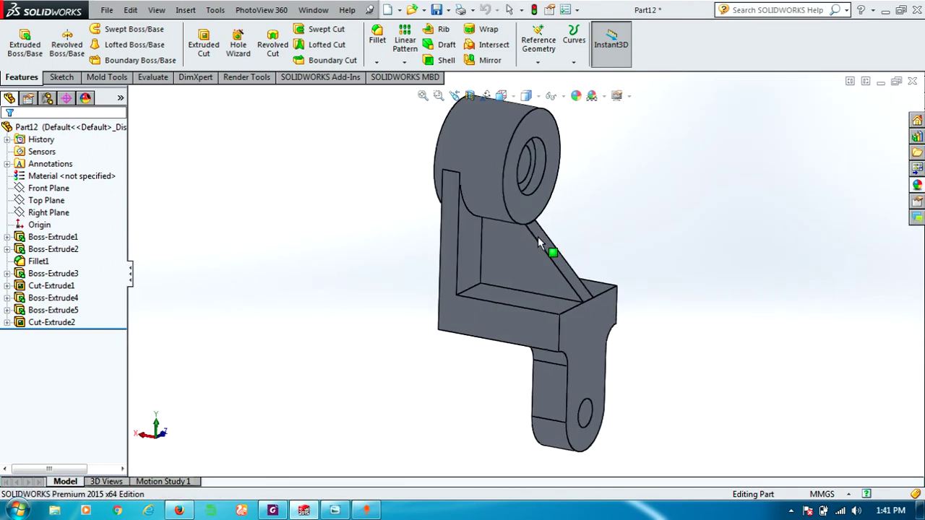
pyautogui.click(781, 242)
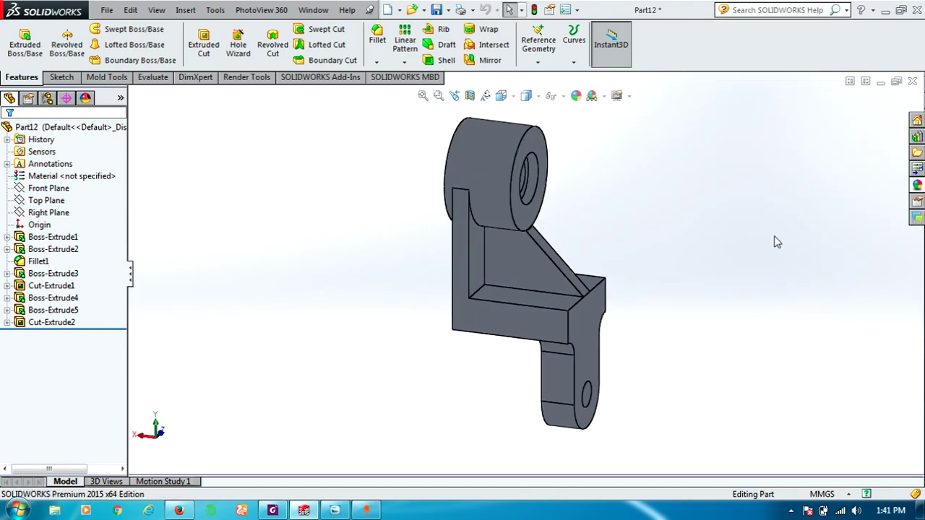
pyautogui.moveTo(774, 239); pyautogui.dragTo(549, 125, button='middle')
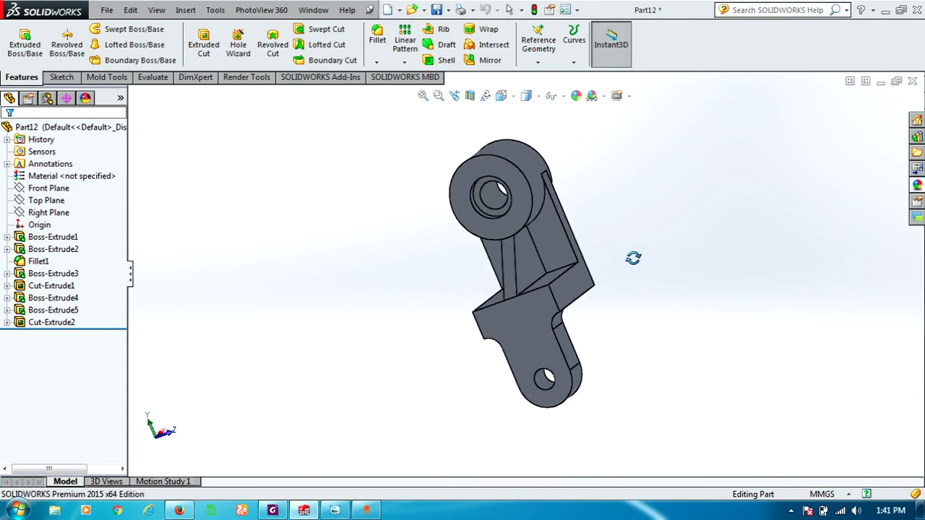
pyautogui.click(511, 97)
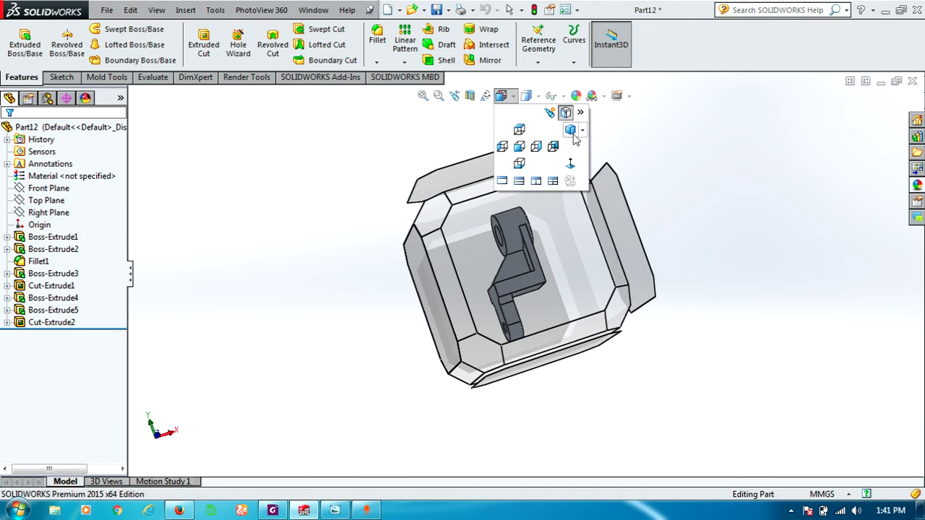
pyautogui.click(573, 134)
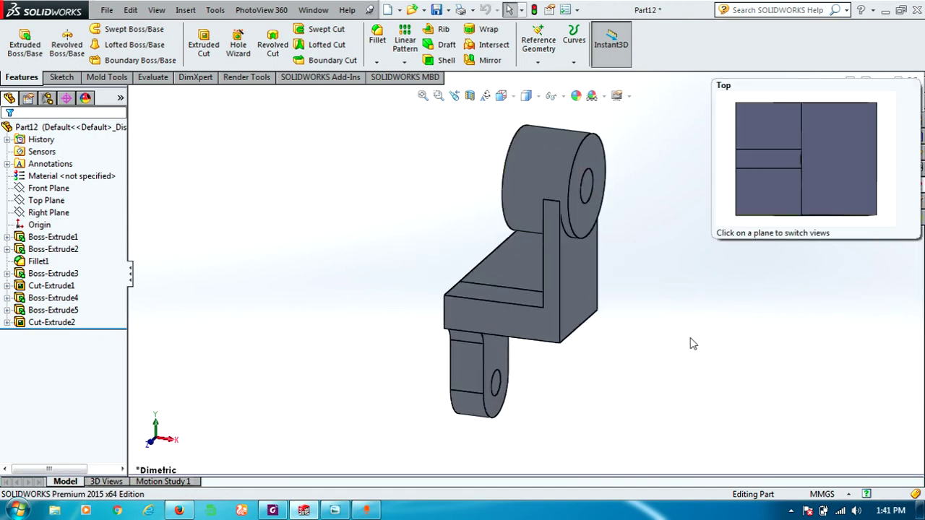
pyautogui.moveTo(544, 370)
pyautogui.mouseDown(button='middle')
pyautogui.moveTo(844, 482)
pyautogui.moveTo(761, 450)
pyautogui.mouseUp(button='middle')
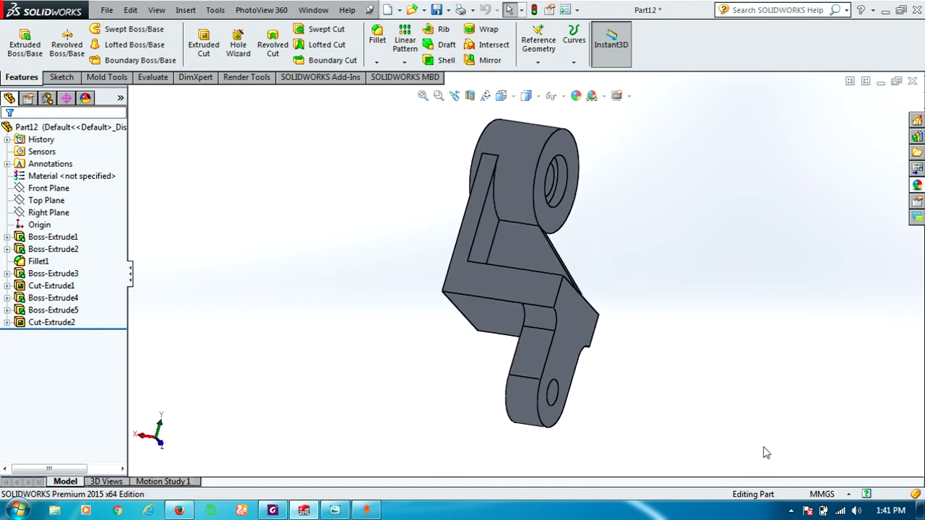